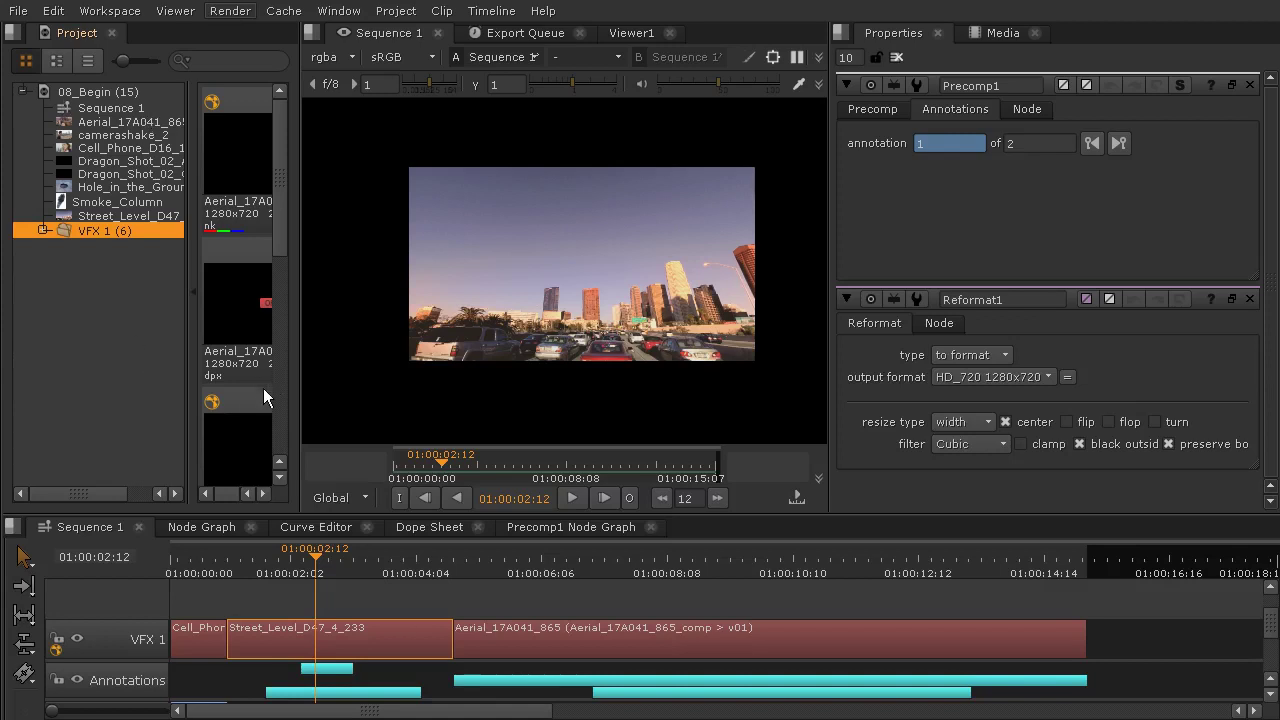
Step: Open the Street_Level_D47_4_233 comp in the Node Graph and widen the Project bin to show full names
left_click(357, 637)
double_click(357, 637)
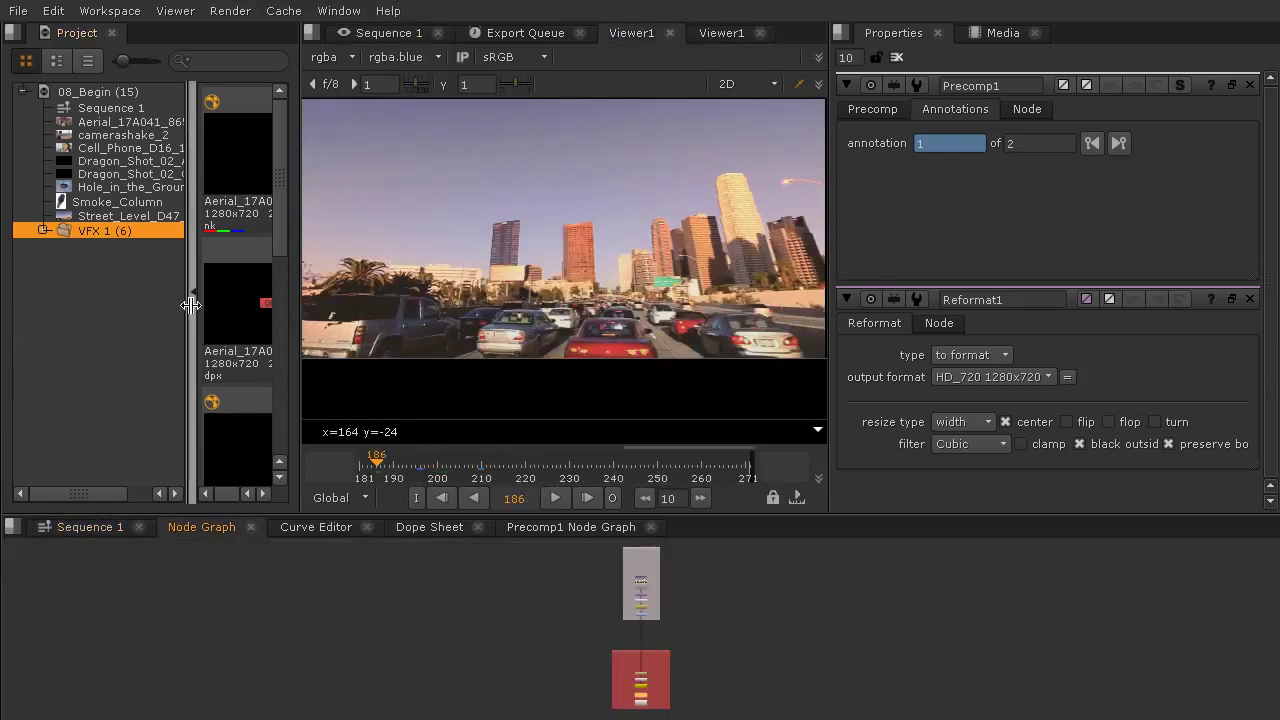
left_click_drag(197, 301, 281, 302)
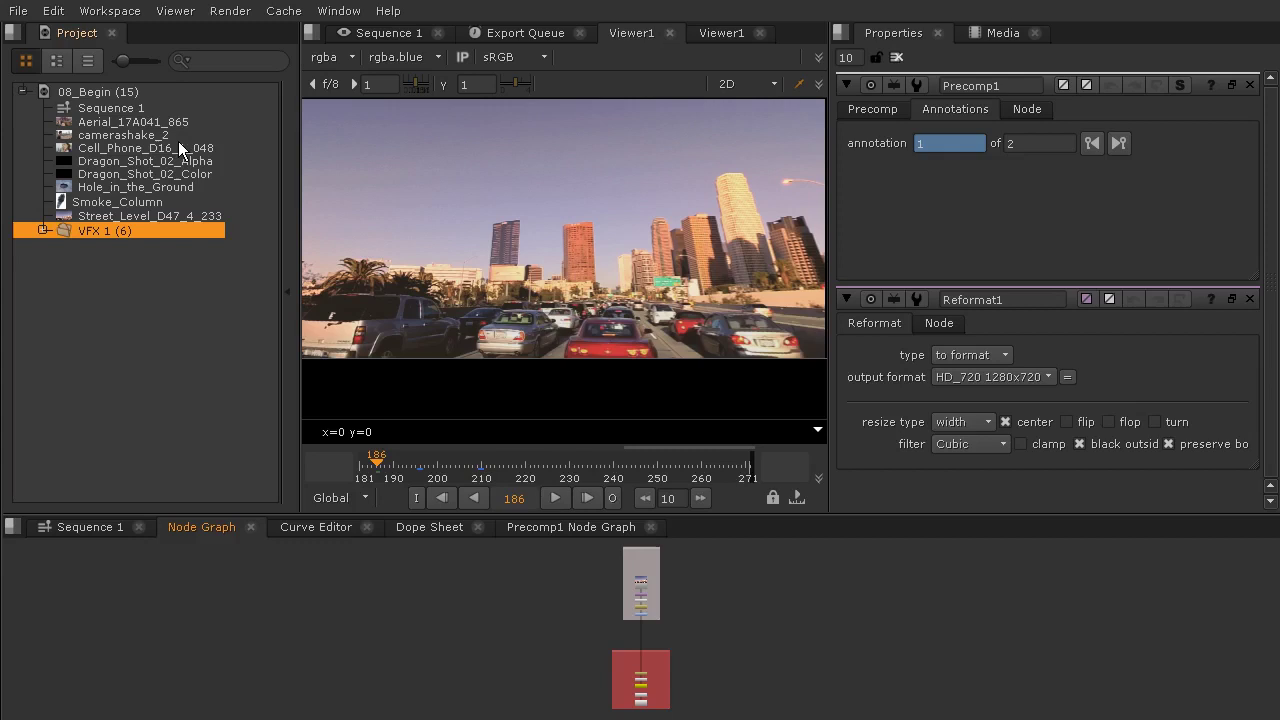
Step: Add Dragon_Shot_02_Alpha and Dragon_Shot_02_Color to the comp as read nodes
left_click(151, 160)
left_click(155, 174, "shift")
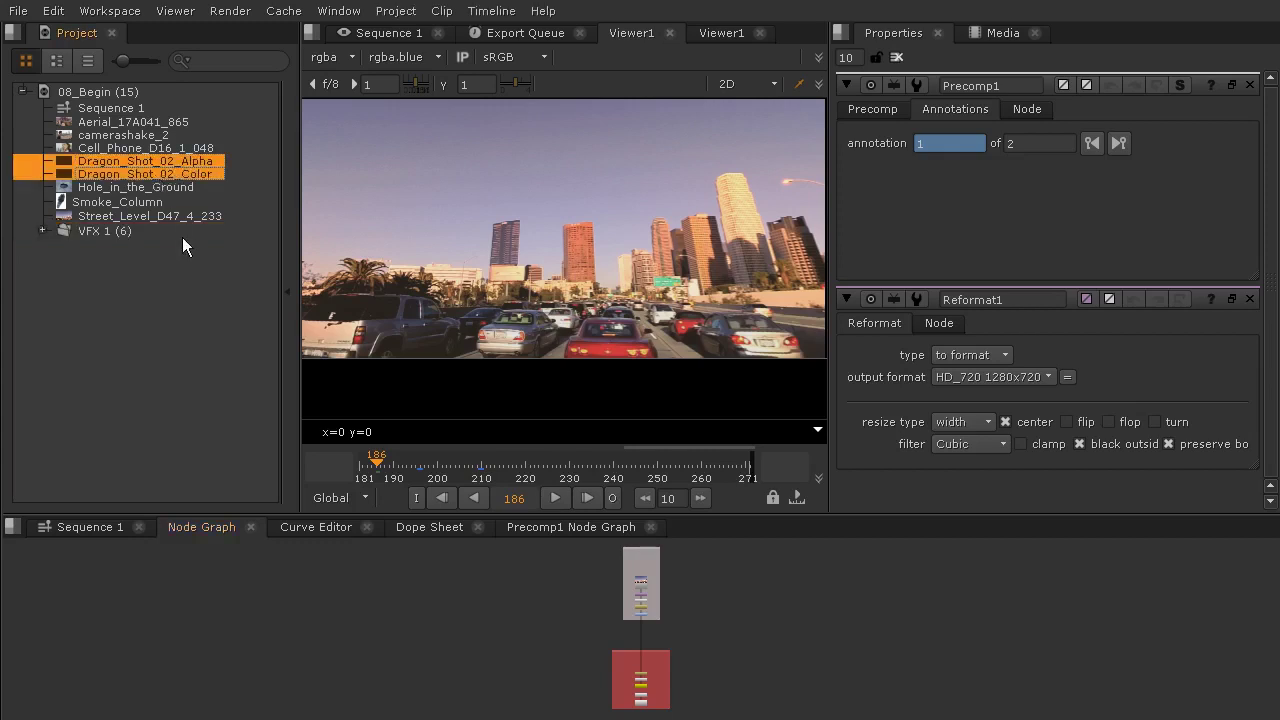
left_click_drag(136, 175, 567, 625)
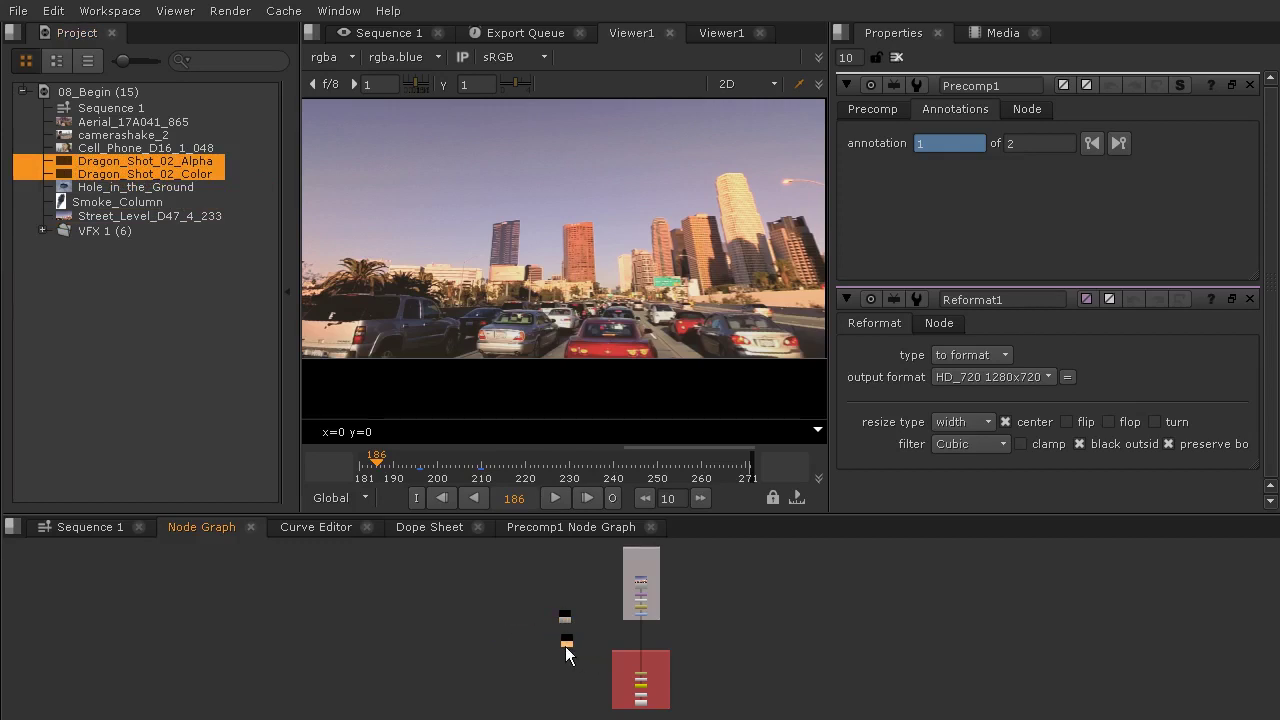
left_click(530, 640)
Step: Enlarge the Node Graph pane and centre the street footage backdrop
scroll(649, 604, "up", 5)
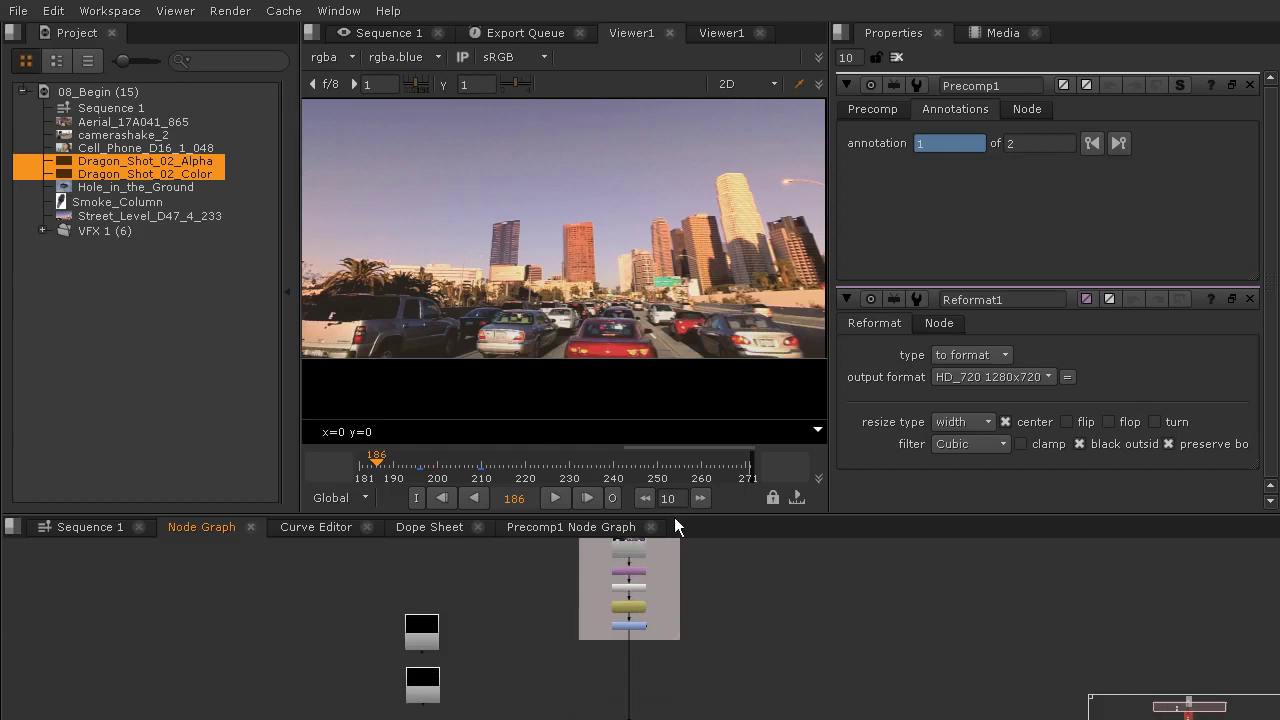
left_click_drag(674, 515, 666, 300)
scroll(677, 404, "up", 3)
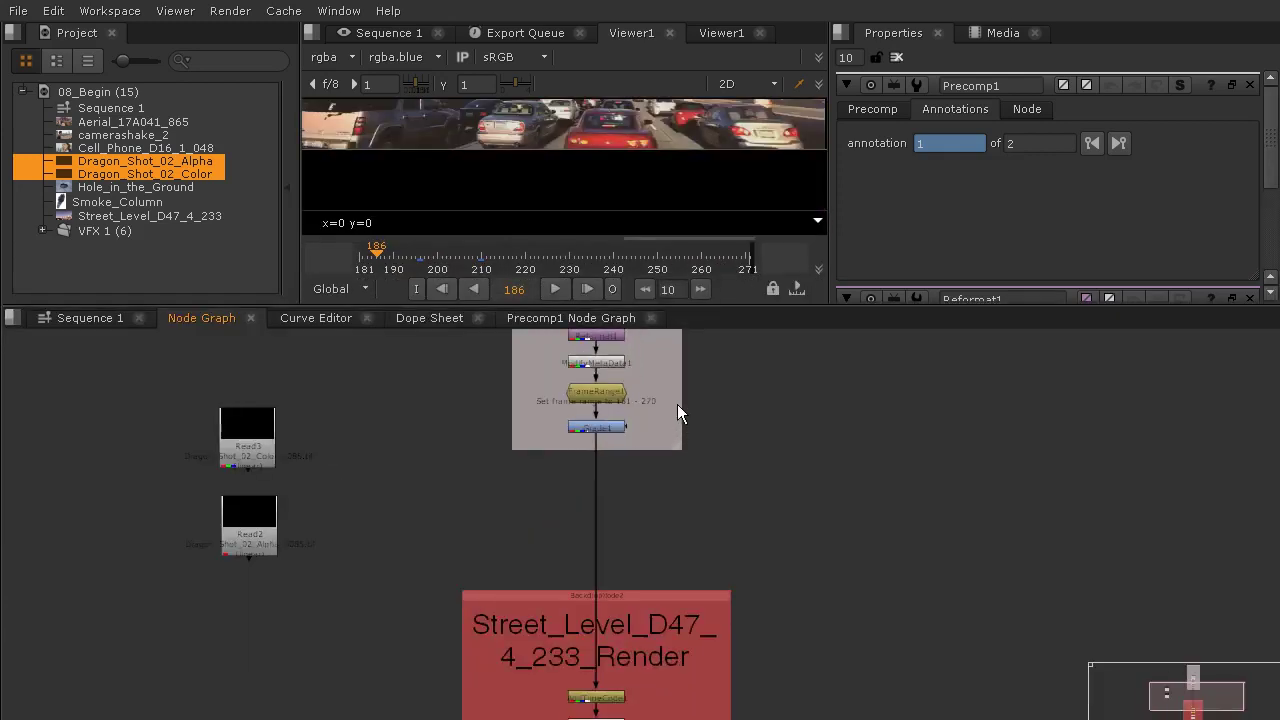
scroll(677, 404, "down", 2)
scroll(672, 563, "up", 2)
left_click_drag(781, 612, 792, 527)
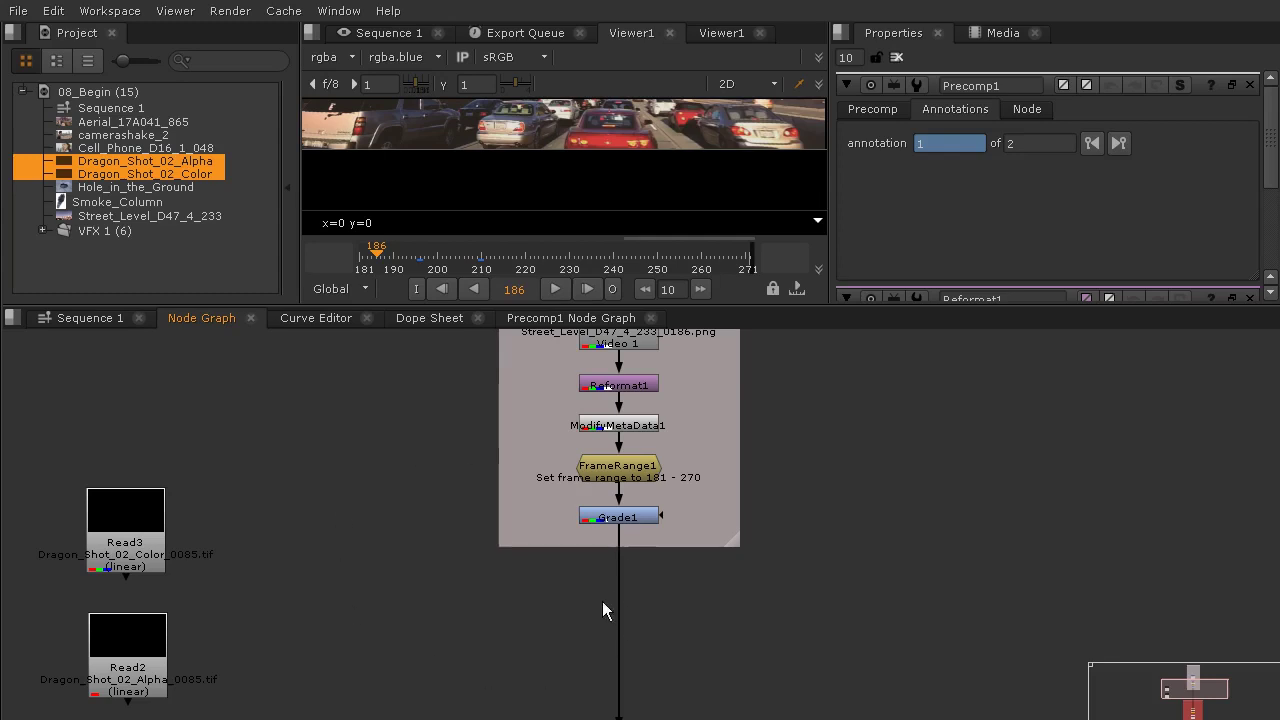
scroll(830, 421, "up", 3)
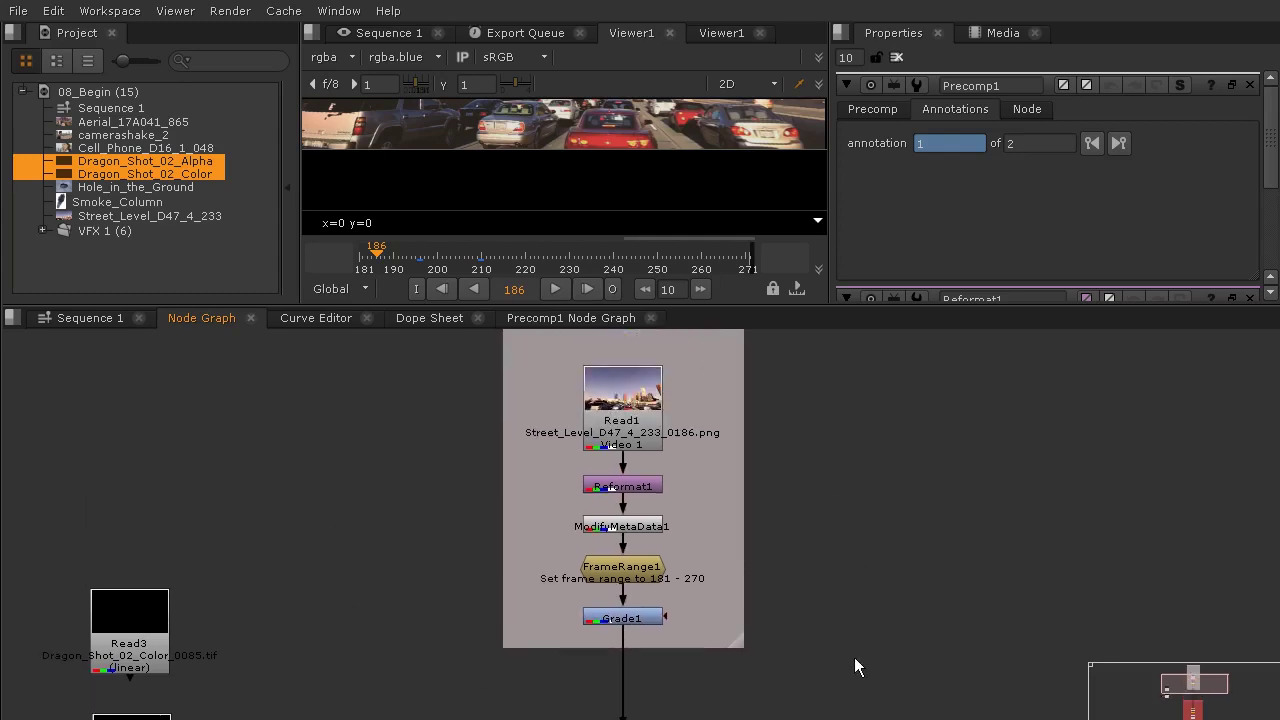
Step: Move the Read1 street footage node higher within its backdrop and bring the render nodes into view
left_click(614, 422)
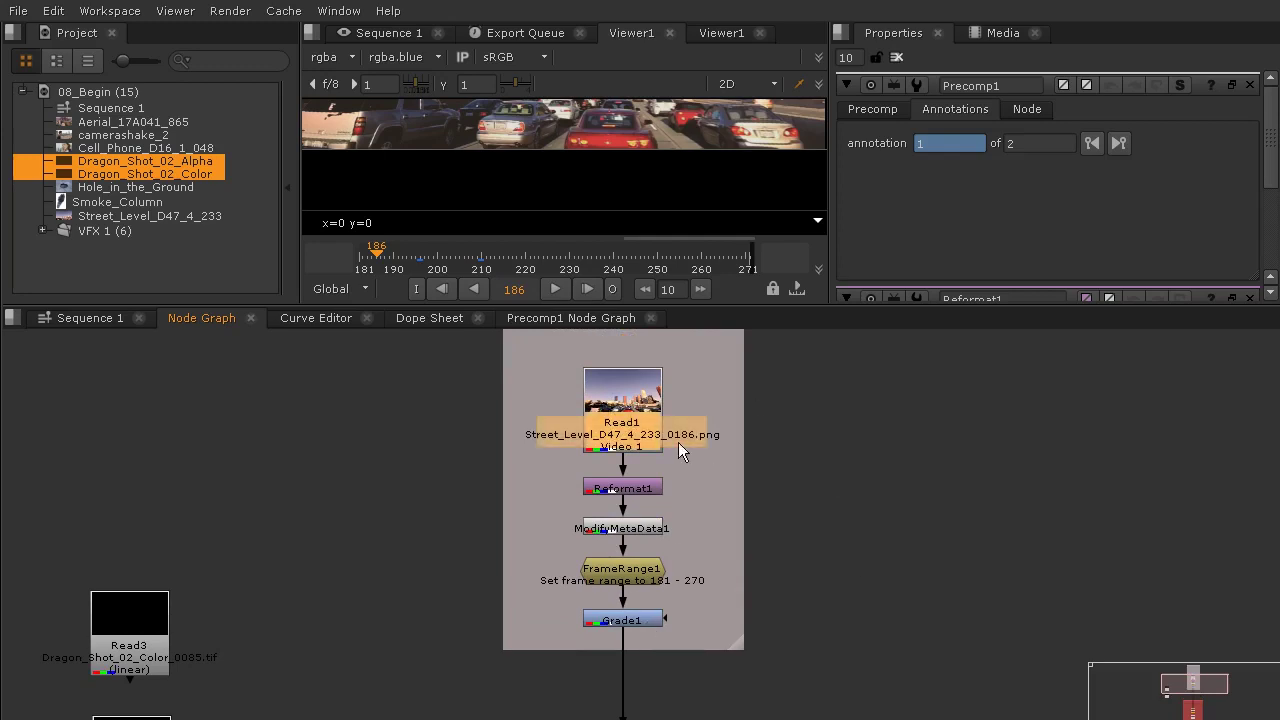
left_click_drag(678, 442, 621, 395)
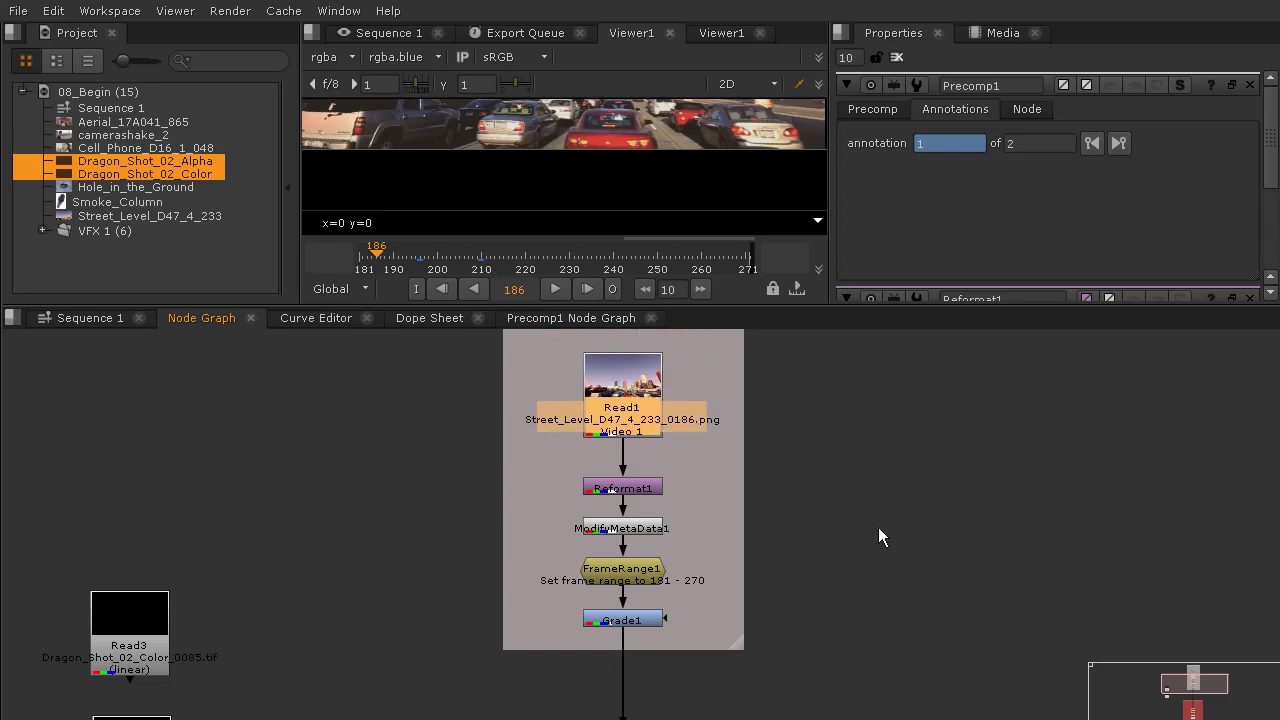
scroll(909, 426, "down", 3)
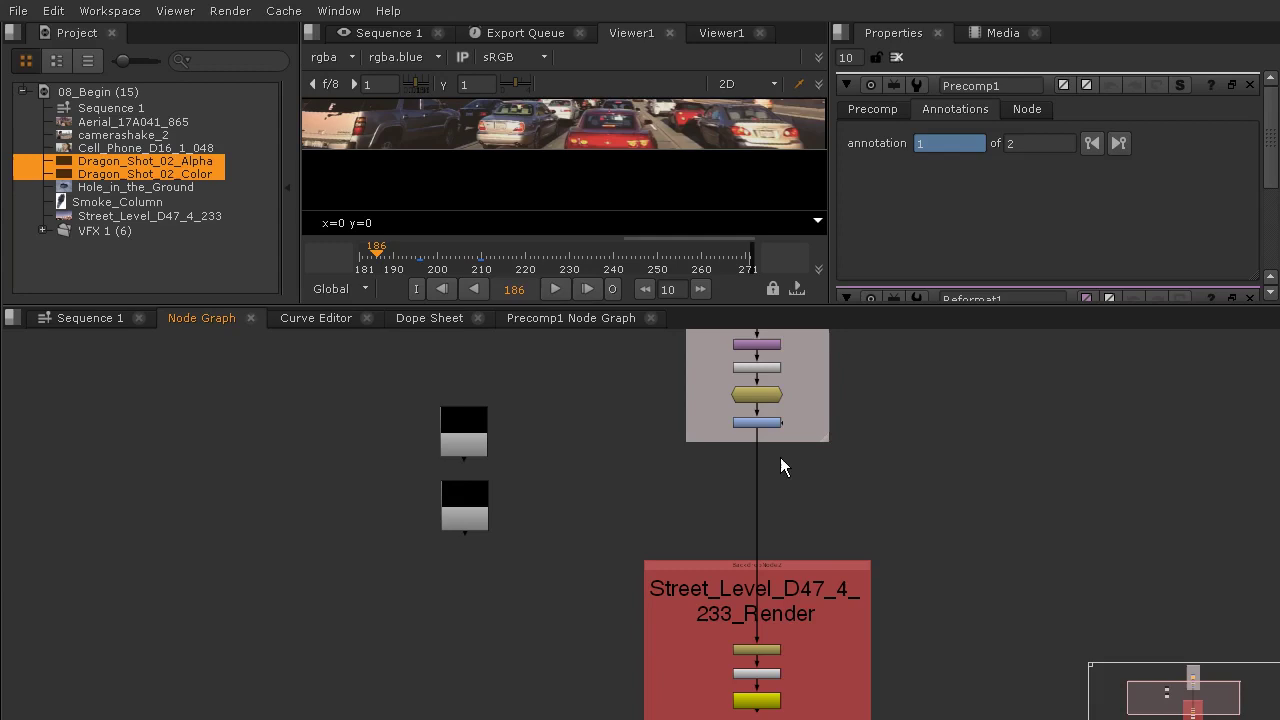
left_click_drag(806, 522, 800, 335)
scroll(834, 559, "up", 3)
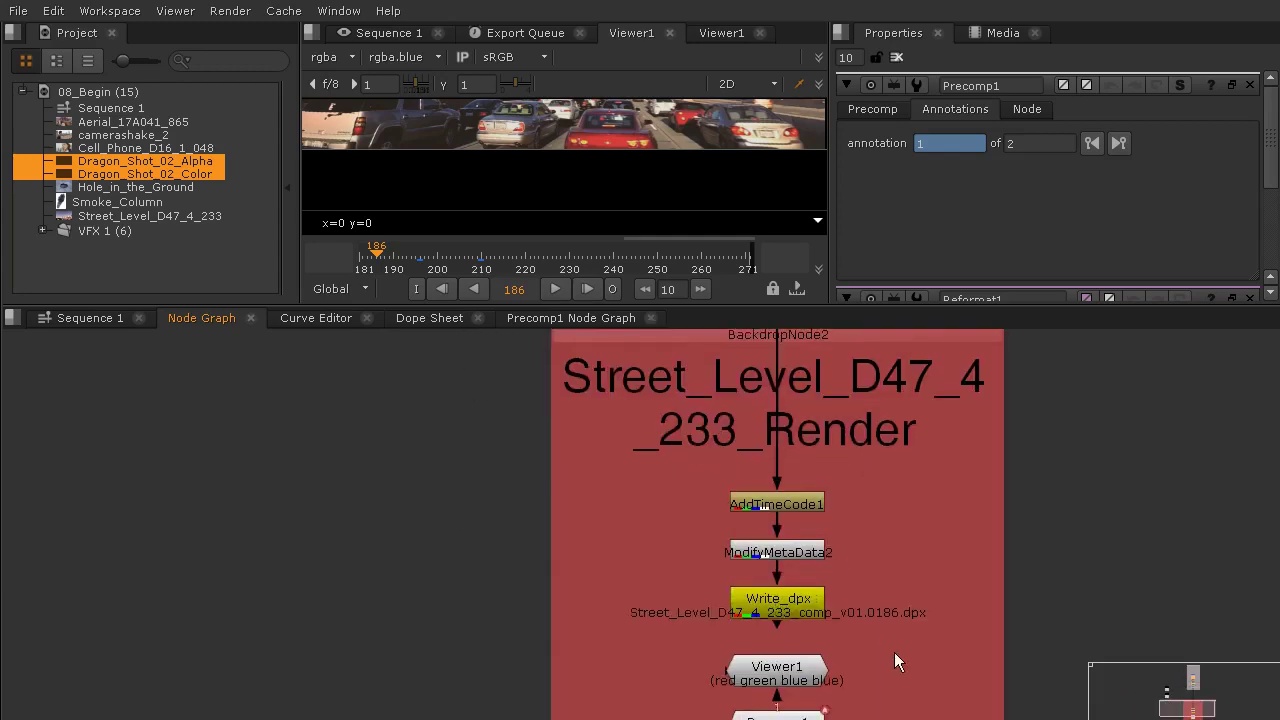
left_click_drag(894, 652, 900, 555)
left_click_drag(849, 438, 896, 700)
scroll(715, 483, "up", 10)
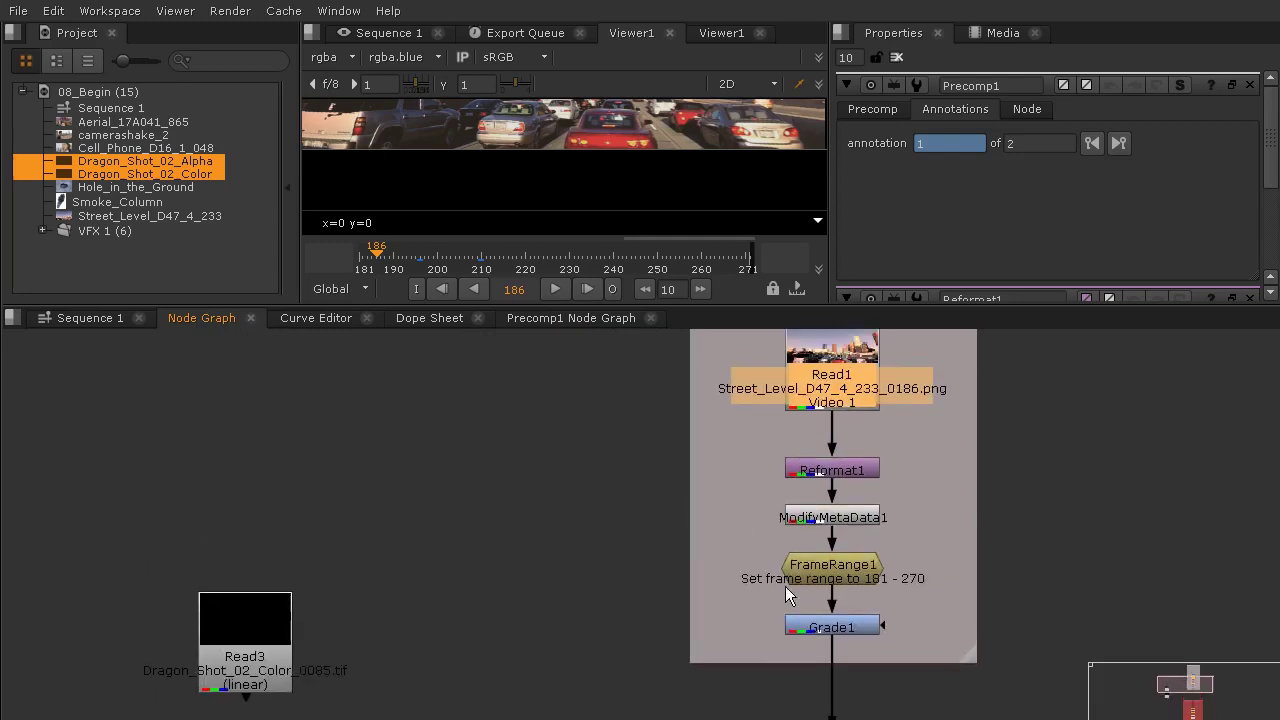
scroll(776, 487, "down", 4)
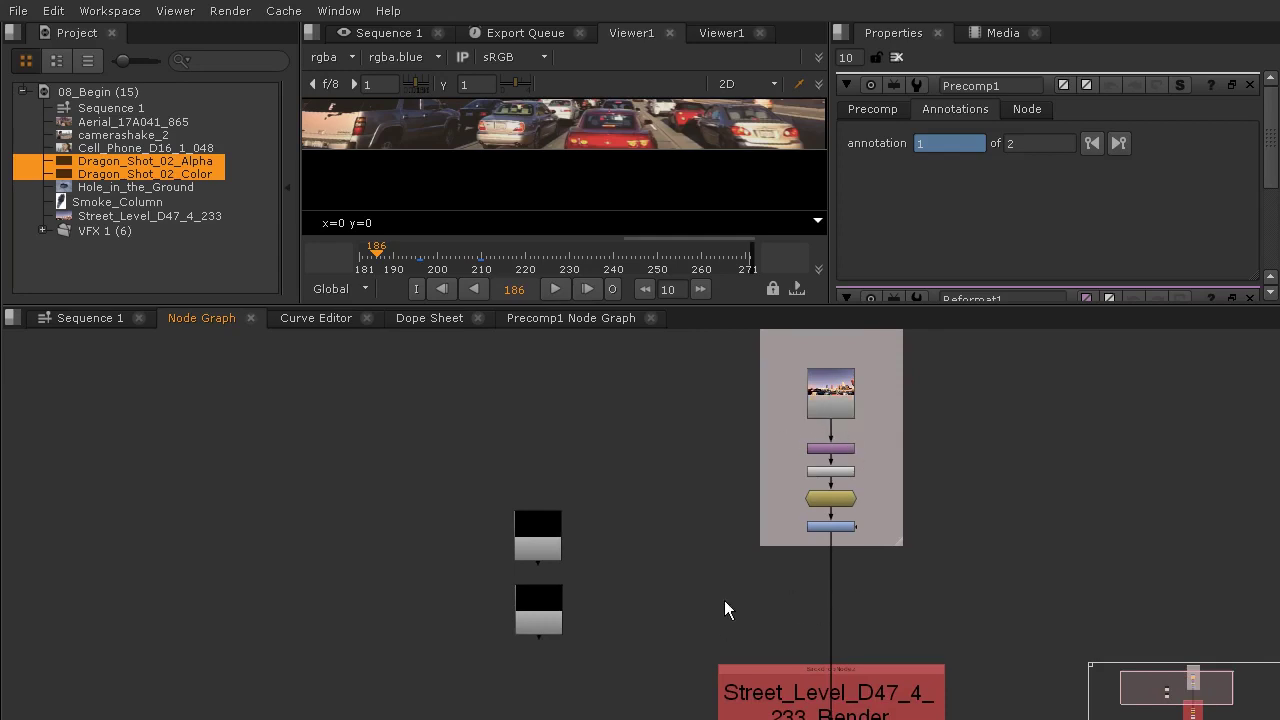
Step: Create a Merge node and insert Merge1 into the pipe below Grade1
key("Tab")
type("merge")
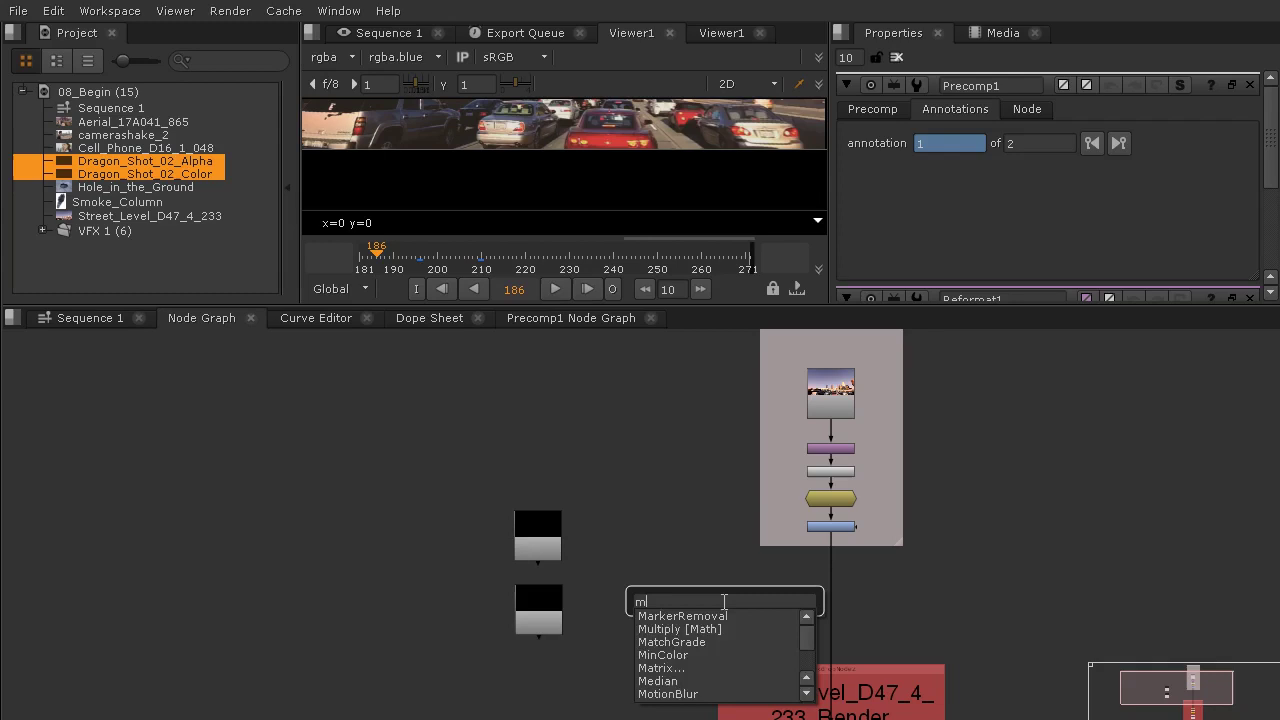
key("Return")
left_click_drag(730, 607, 838, 601)
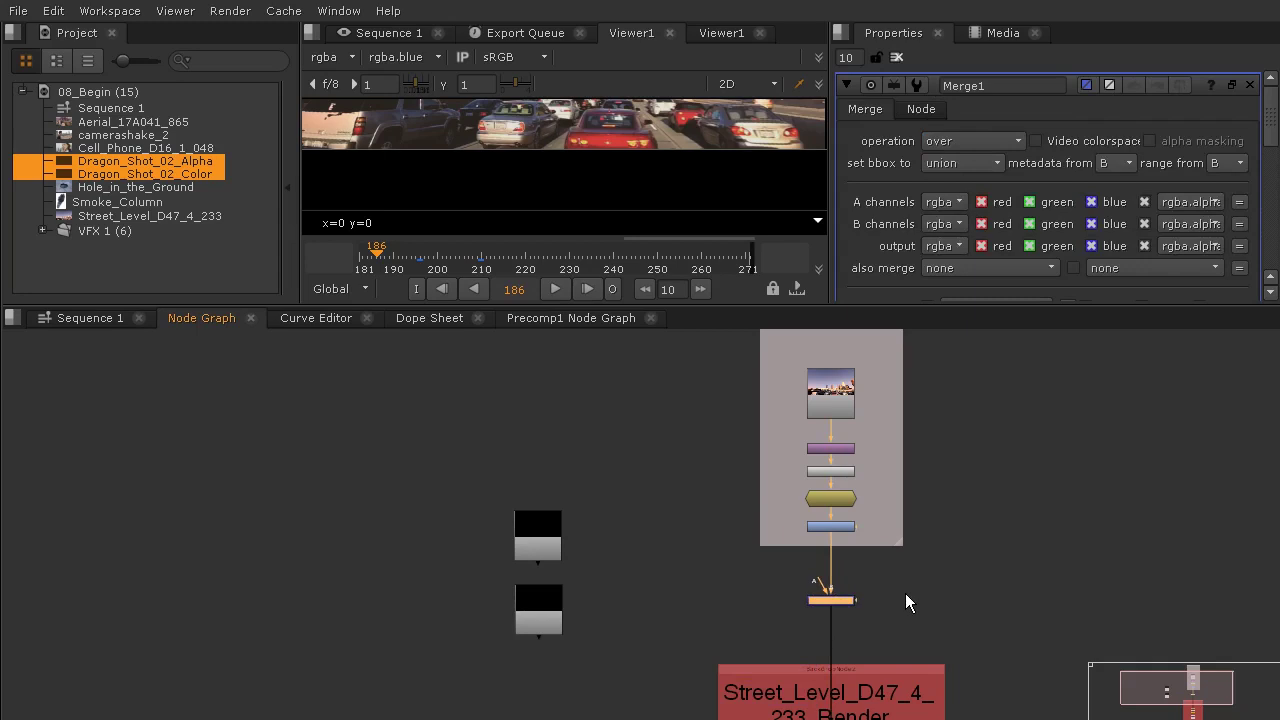
Step: Connect Merge1's A input to the Dragon colour read and check the comp at frame 208
scroll(768, 587, "up", 5)
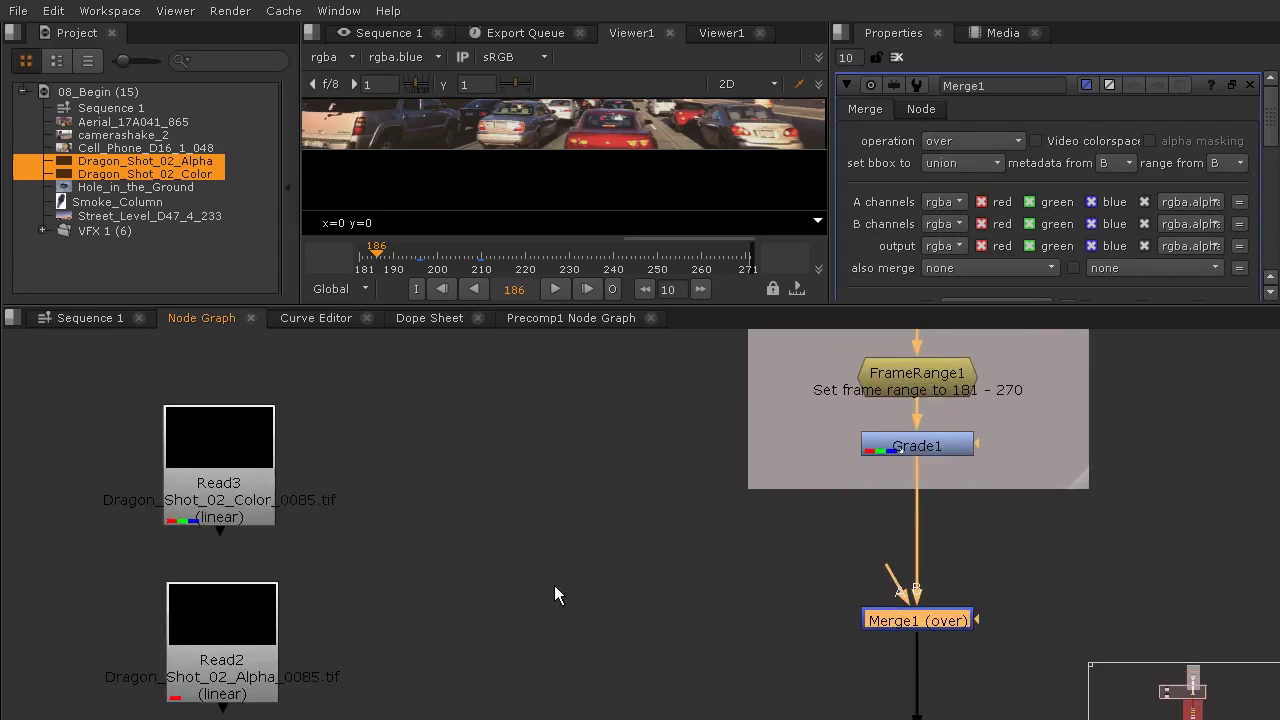
left_click_drag(554, 593, 628, 563)
left_click_drag(950, 556, 430, 445)
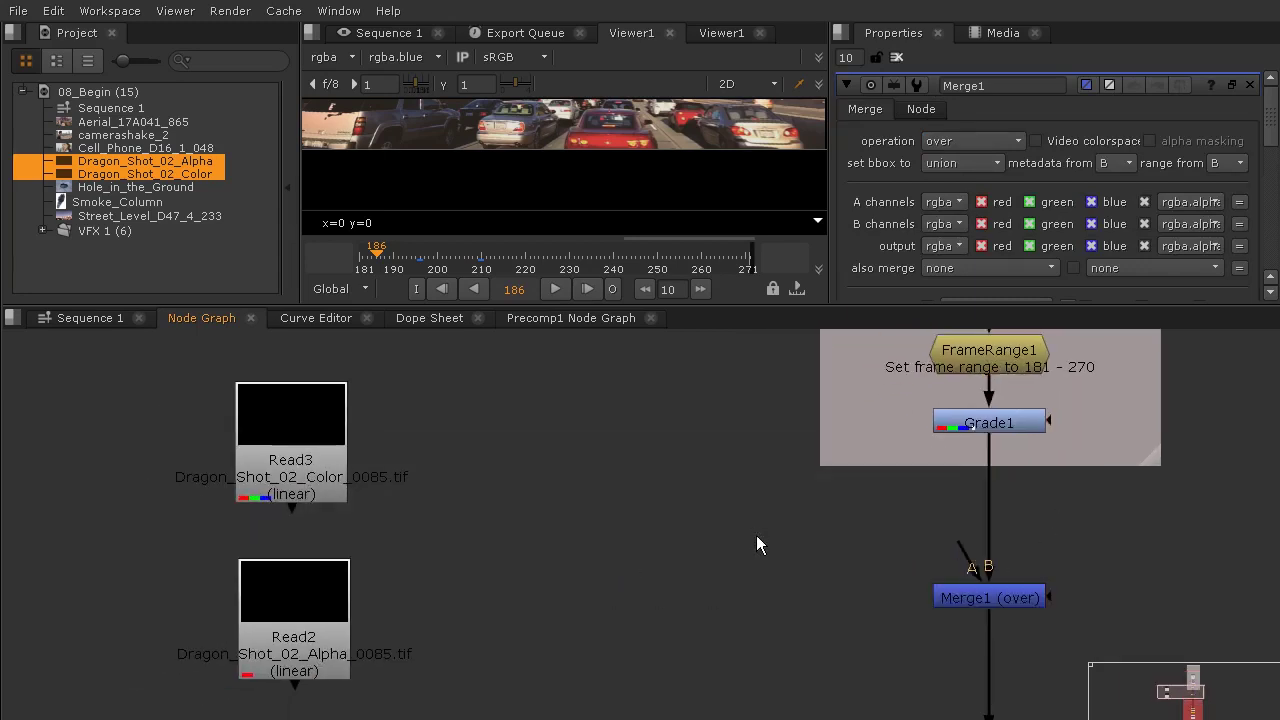
left_click_drag(945, 537, 468, 576)
scroll(640, 170, "down", 4)
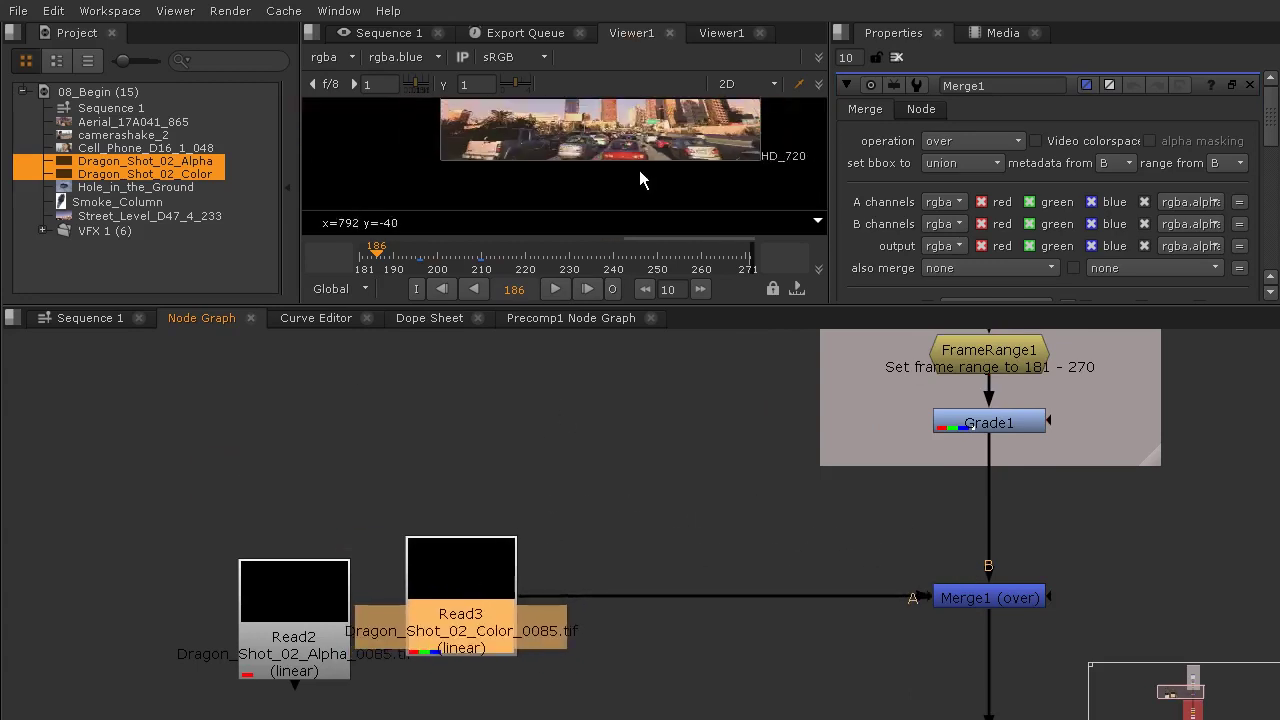
scroll(633, 165, "up", 2)
scroll(582, 154, "up", 1)
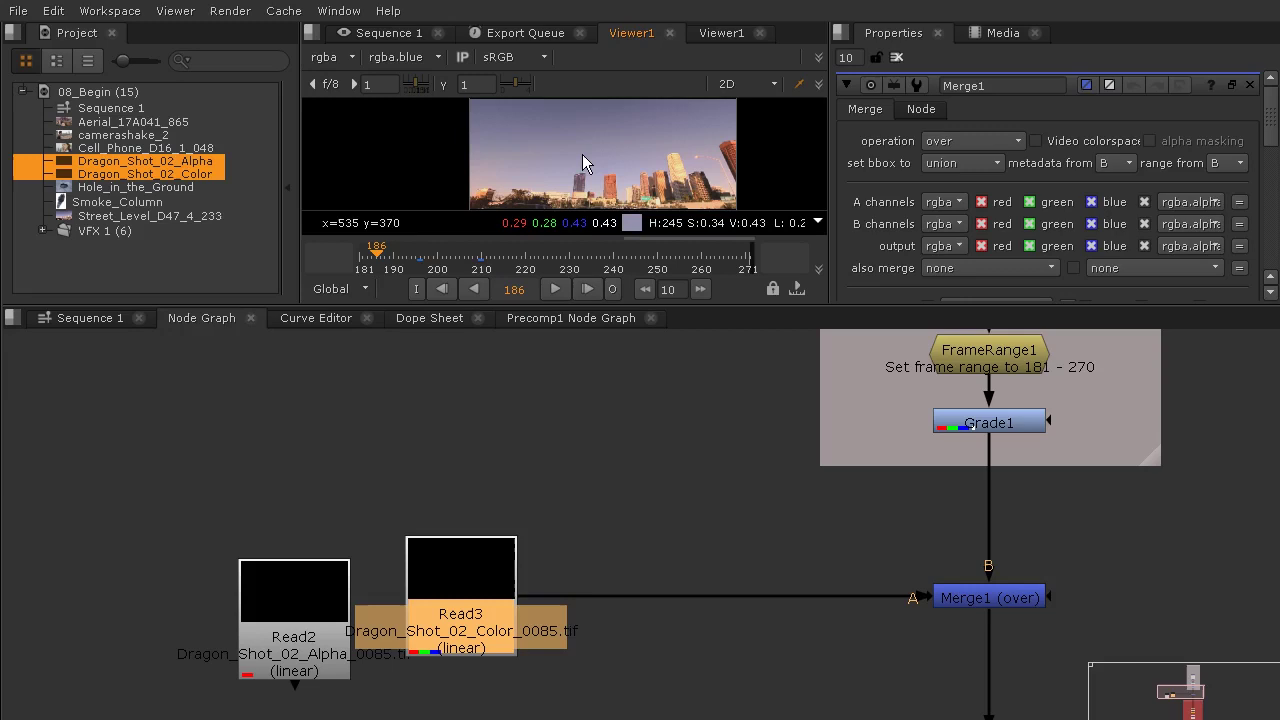
left_click(472, 256)
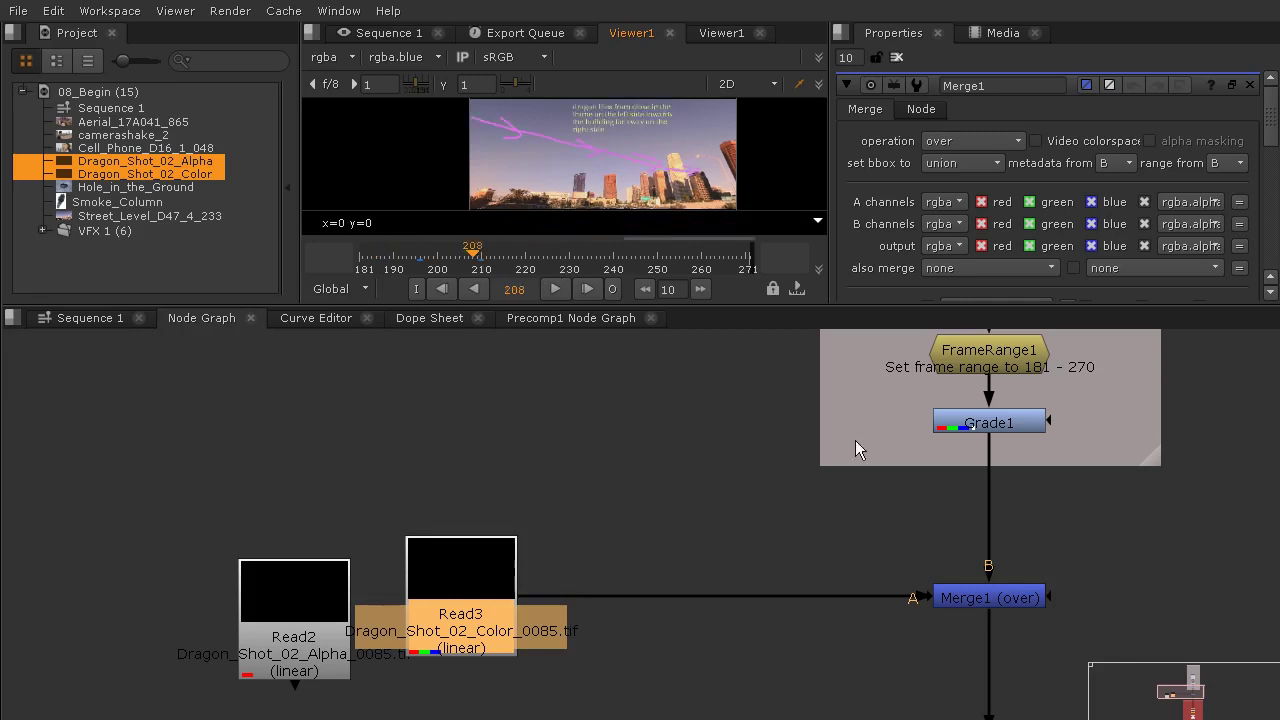
scroll(880, 603, "down", 3)
Step: Move Viewer1 right of the render nodes, view the Write_dpx output, and fit it in an enlarged viewer
left_click_drag(981, 608, 849, 427)
scroll(849, 542, "up", 5)
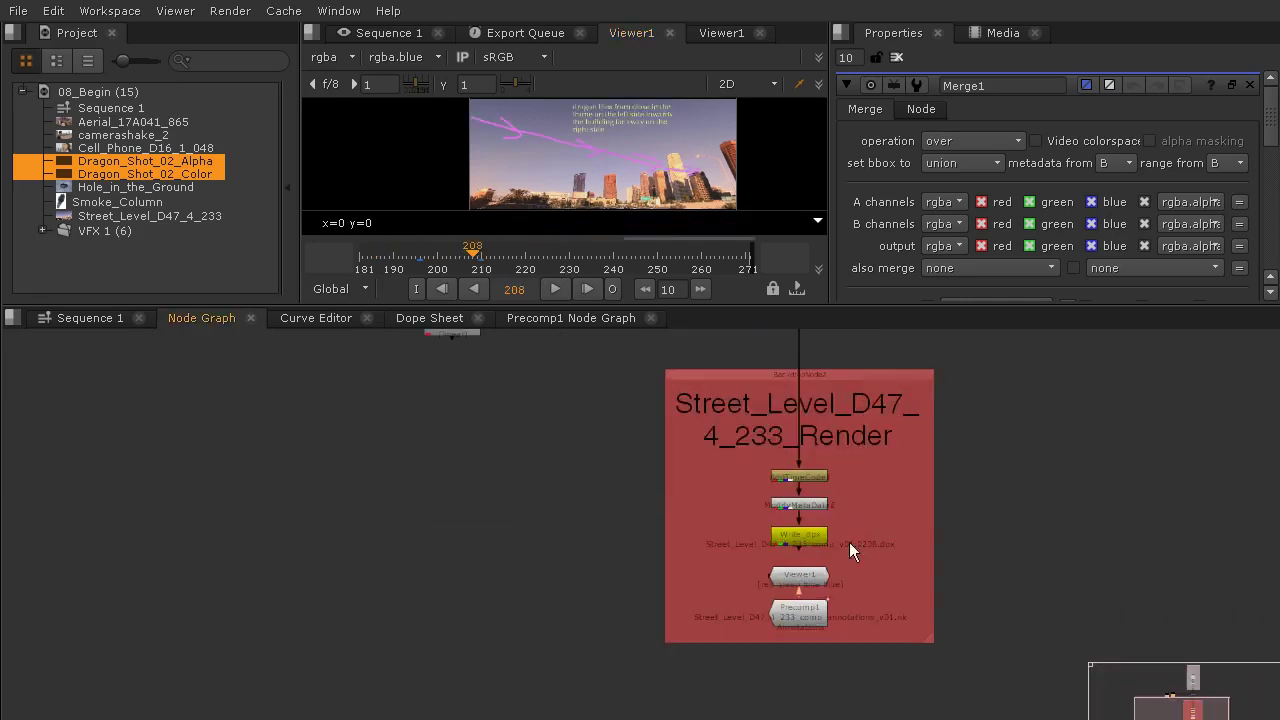
left_click_drag(806, 583, 984, 570)
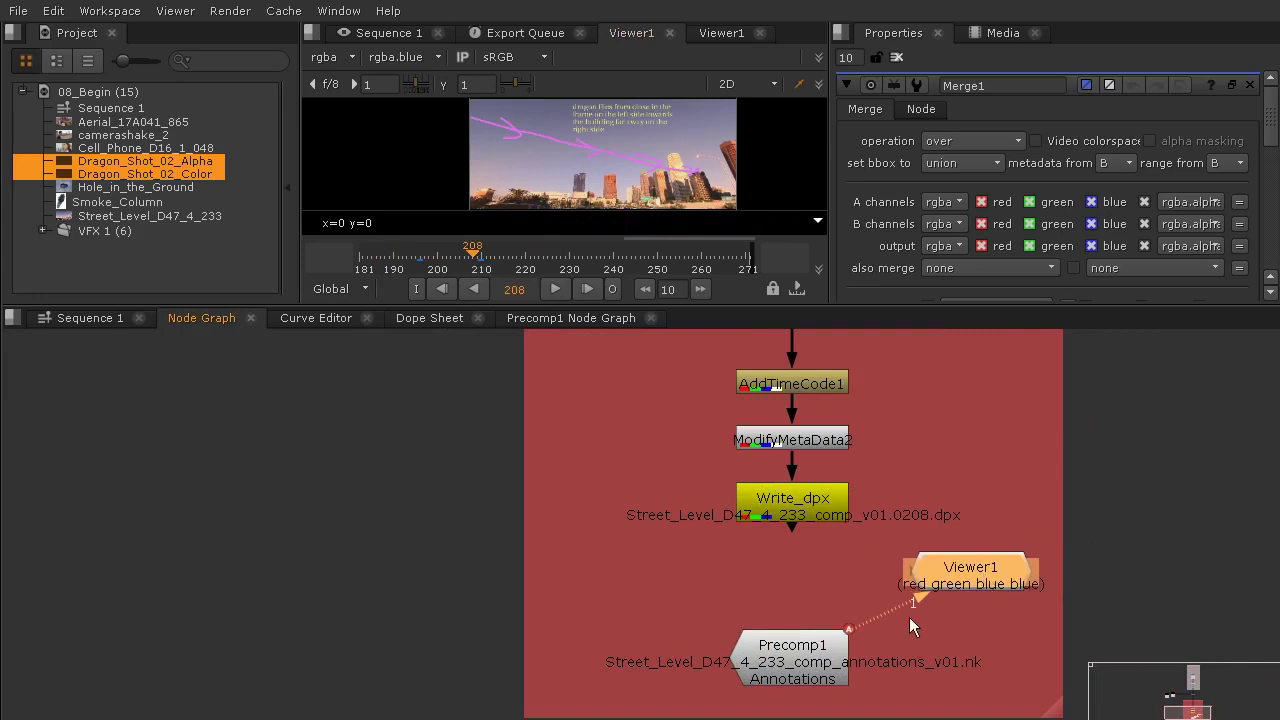
left_click_drag(866, 630, 795, 505)
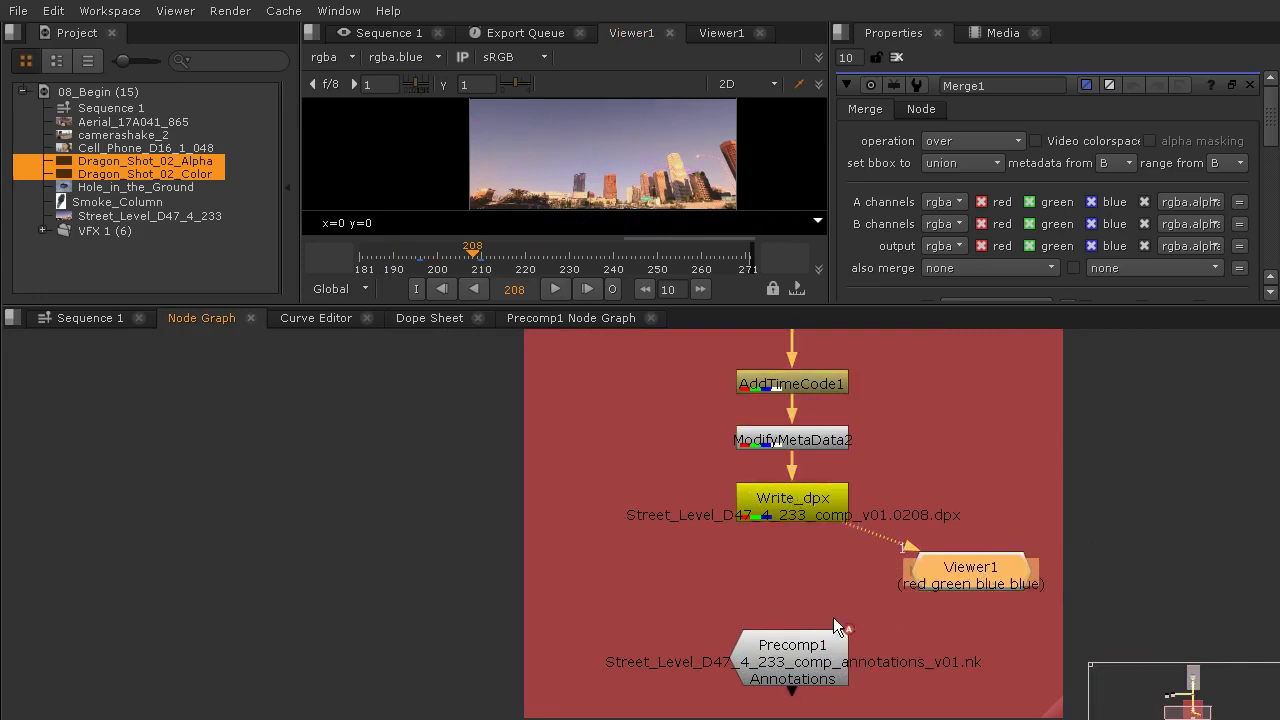
left_click_drag(730, 305, 730, 510)
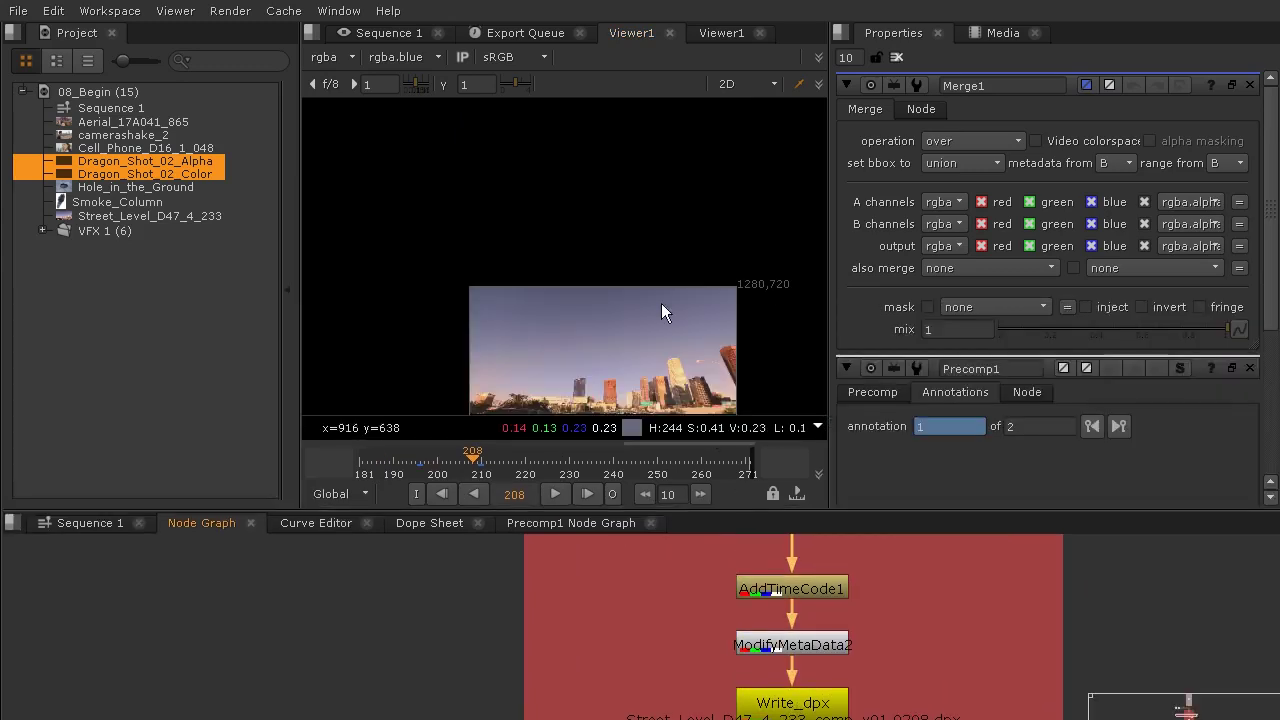
key("f")
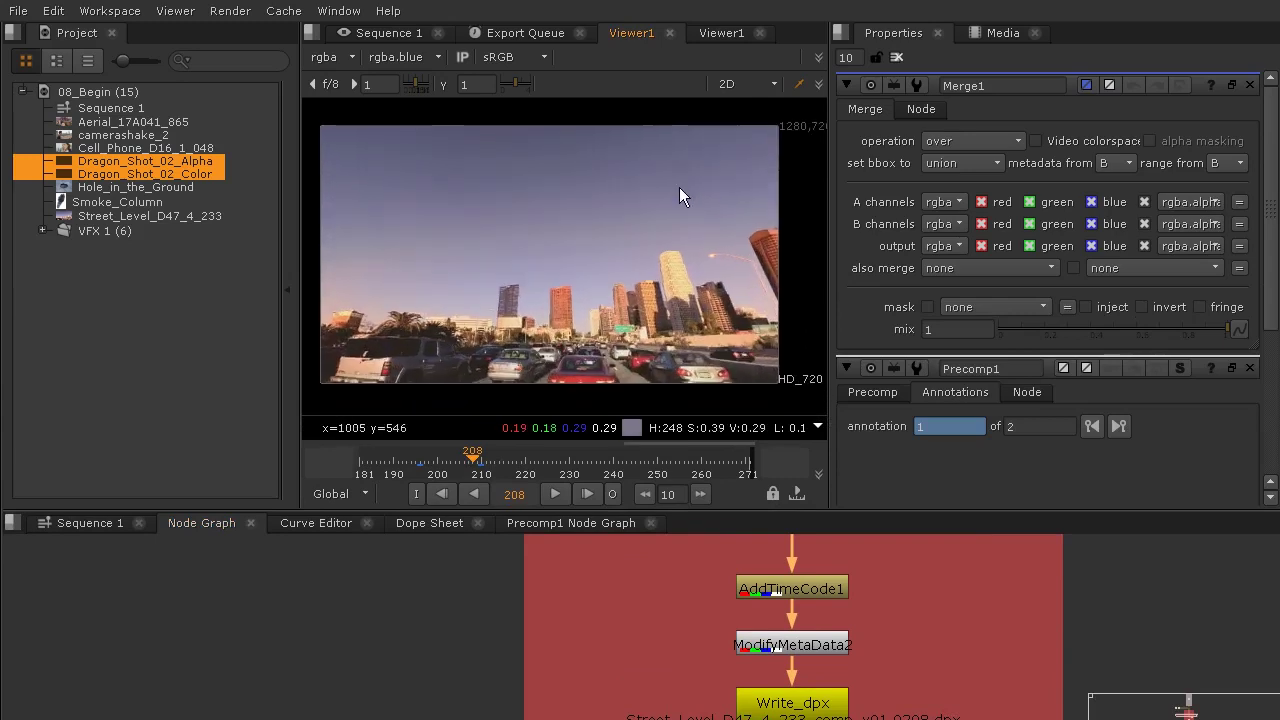
Step: Scrub the shot to frame 239 and back to 181, then move the alpha read left of Read3
mouse_move(476, 462)
left_mouse_down()
mouse_move(721, 460)
mouse_move(392, 462)
mouse_move(618, 462)
left_mouse_up()
scroll(693, 585, "down", 3)
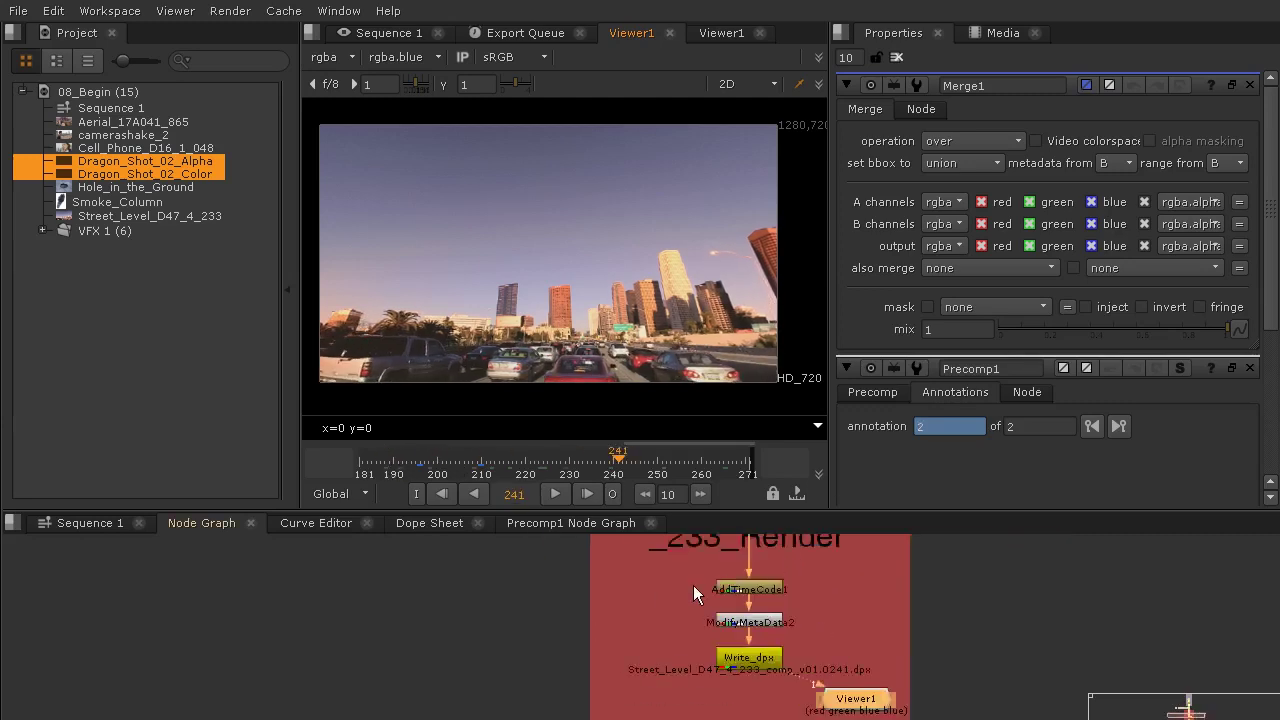
scroll(868, 680, "up", 3)
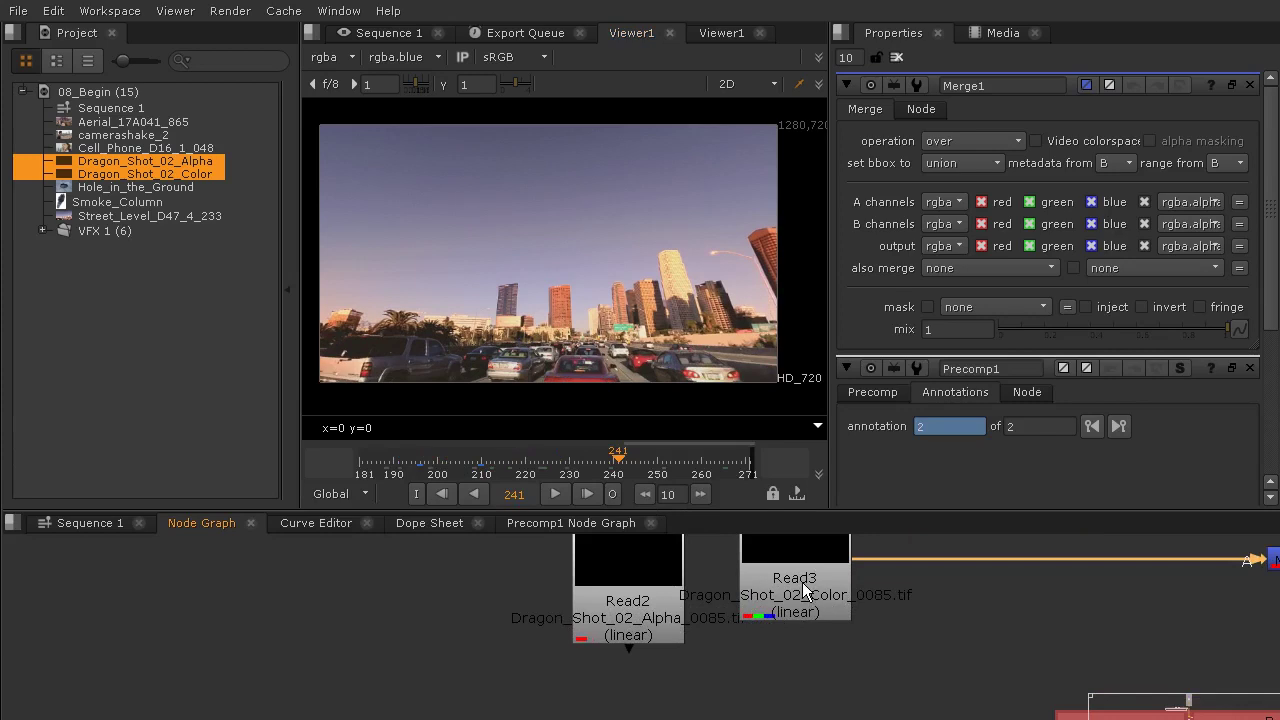
left_click(441, 494)
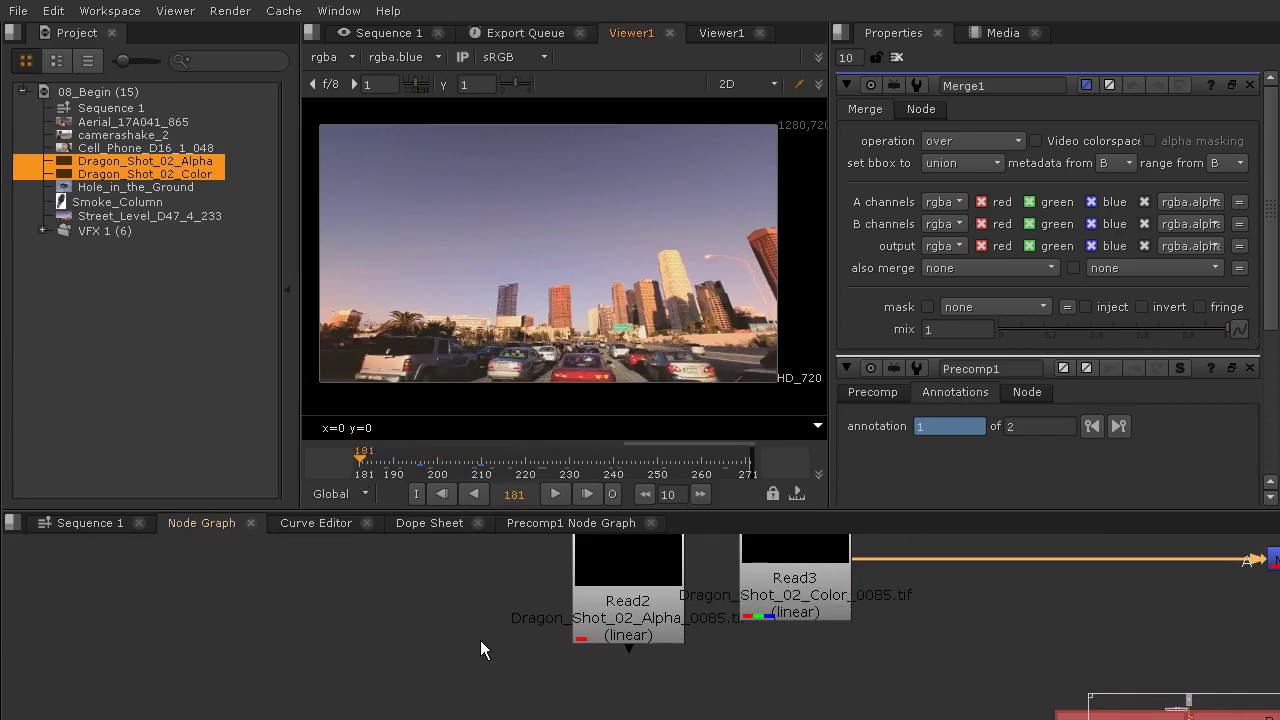
left_click_drag(670, 577, 557, 566)
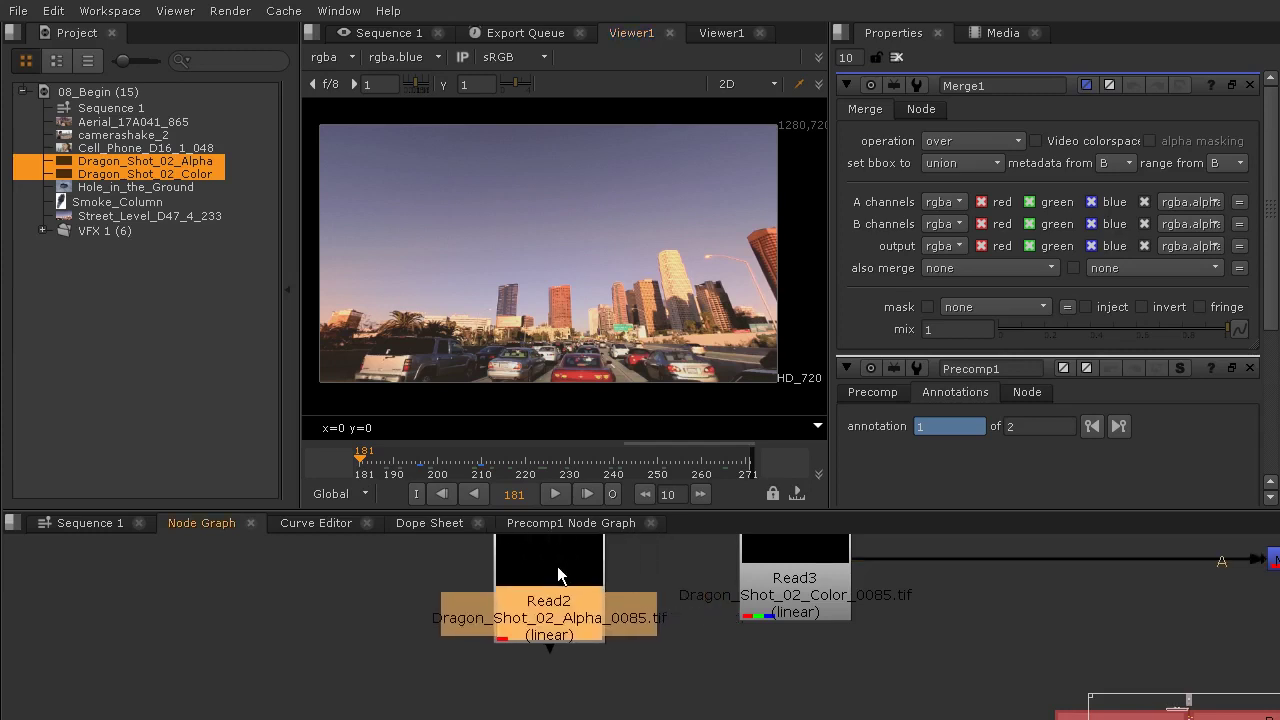
left_click(958, 612)
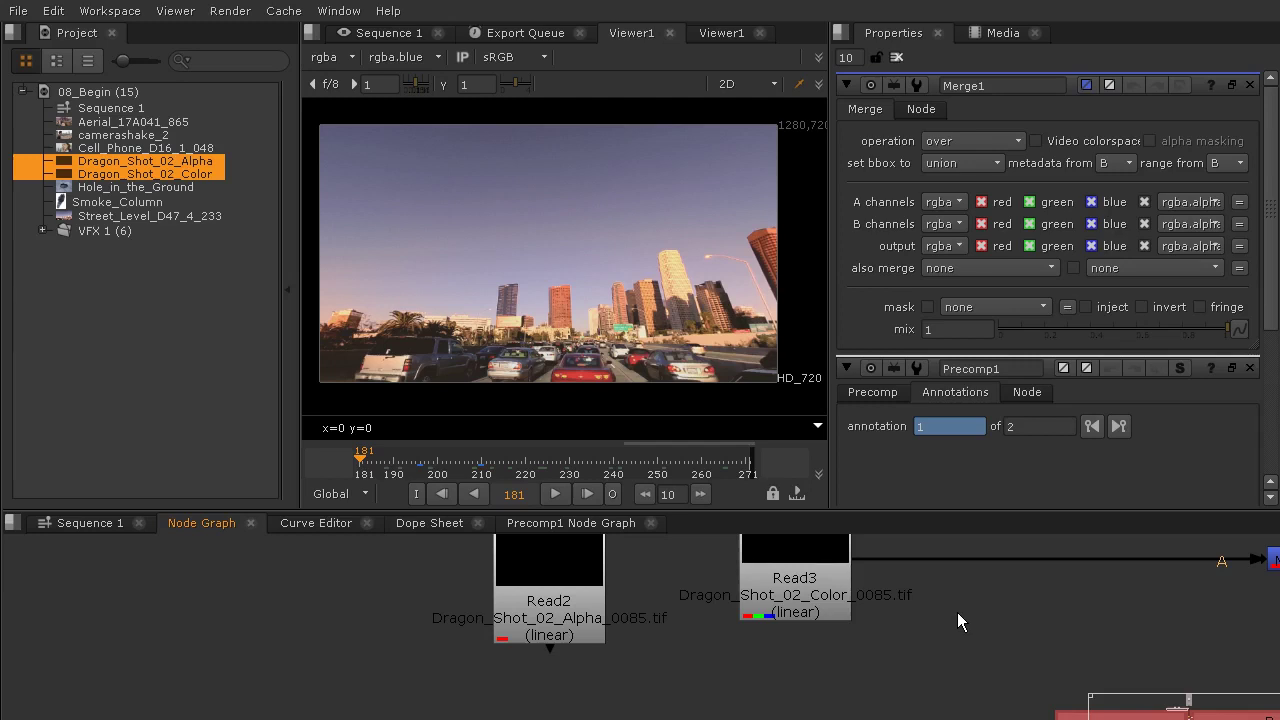
Step: Insert a TimeOffset node after Read3 with a 181-frame offset
key("Tab")
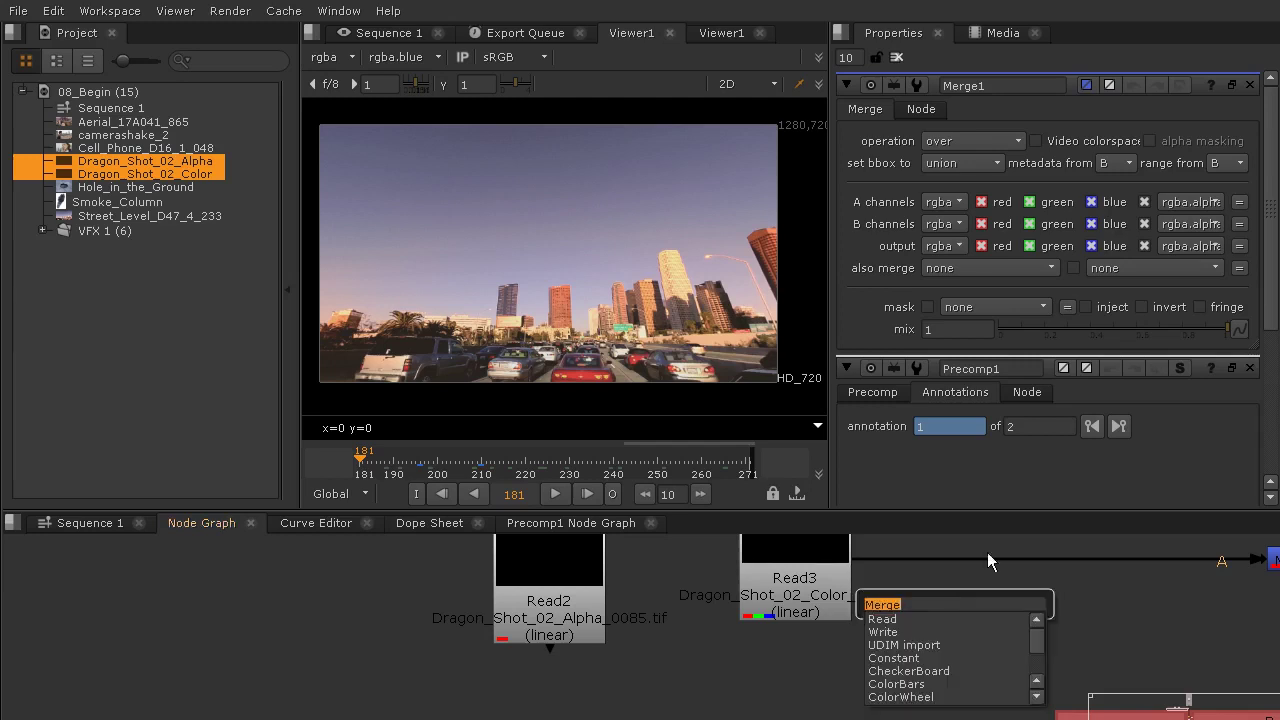
type("time")
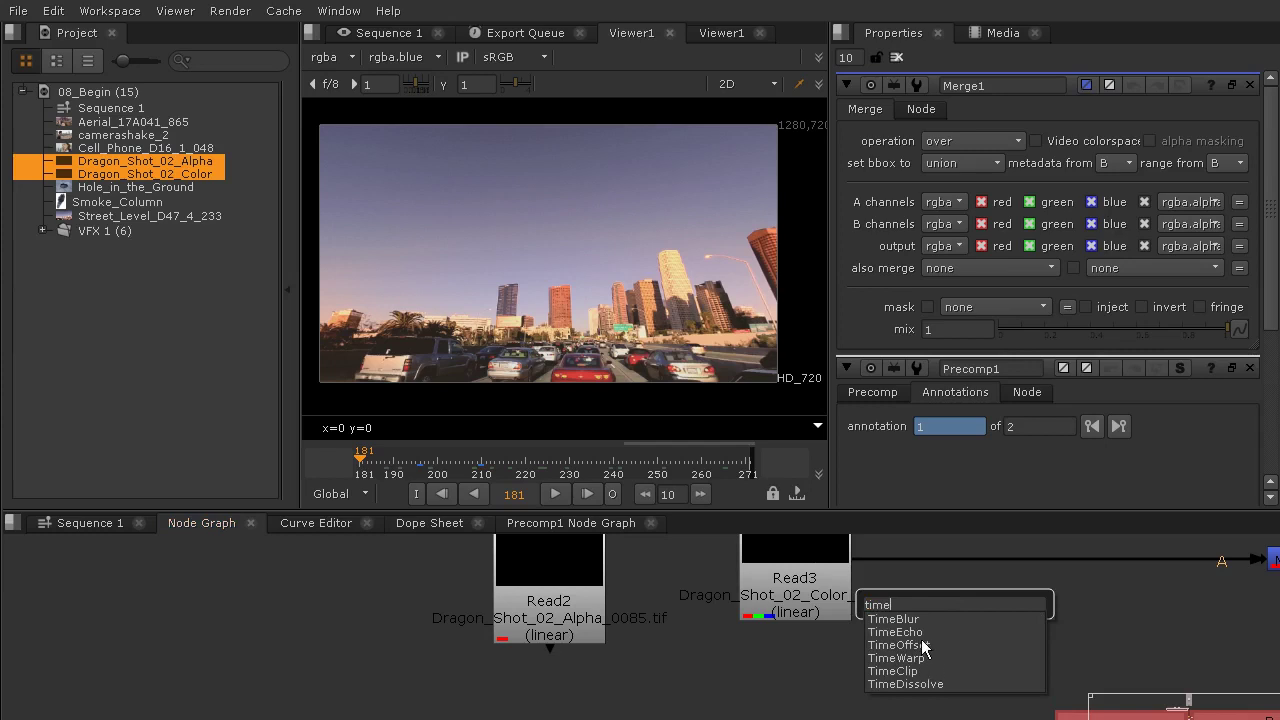
left_click(921, 643)
left_click_drag(974, 615, 947, 562)
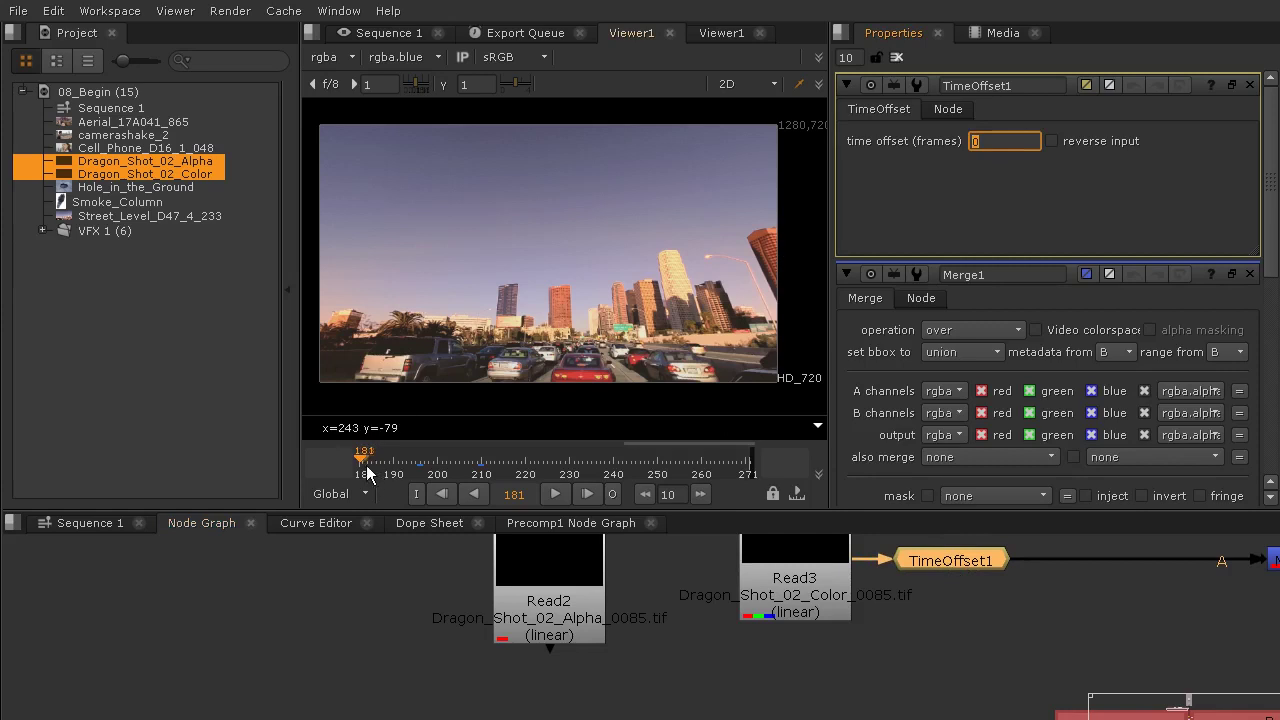
type("181")
key("Return")
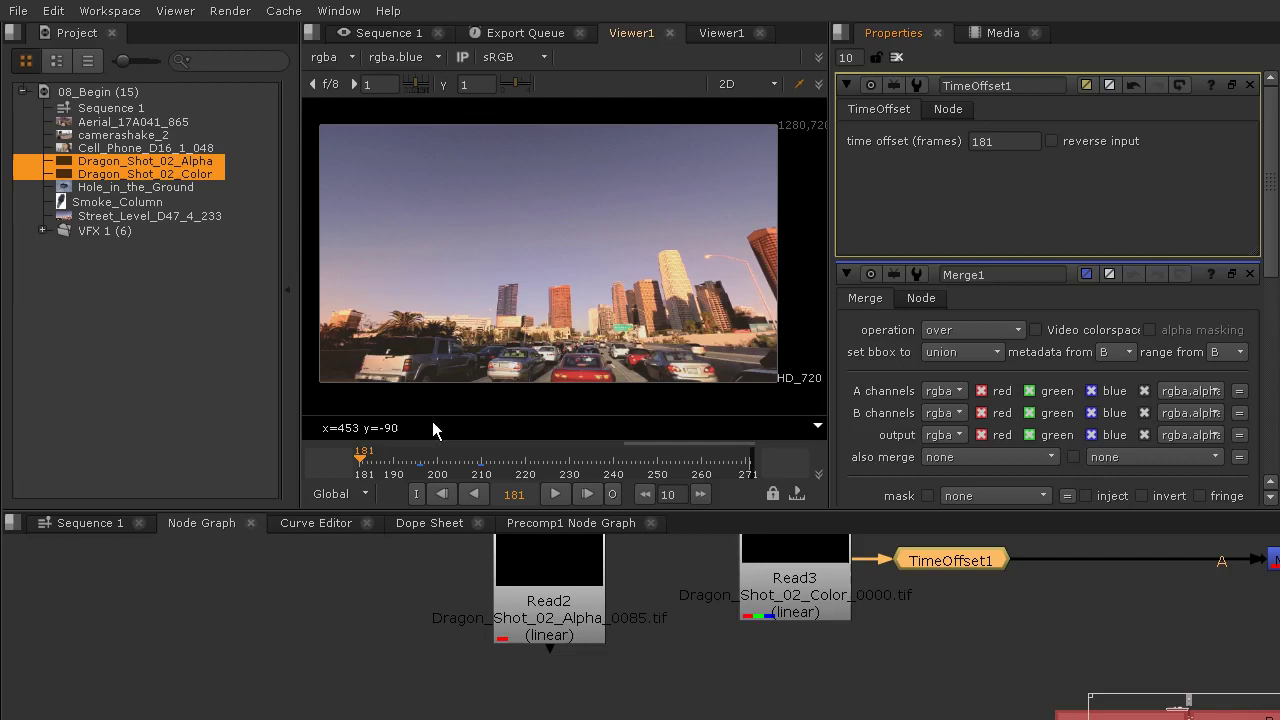
Step: Check the dragon at frames 199 and 195, then reframe the node graph and lower Read2
left_click(433, 460)
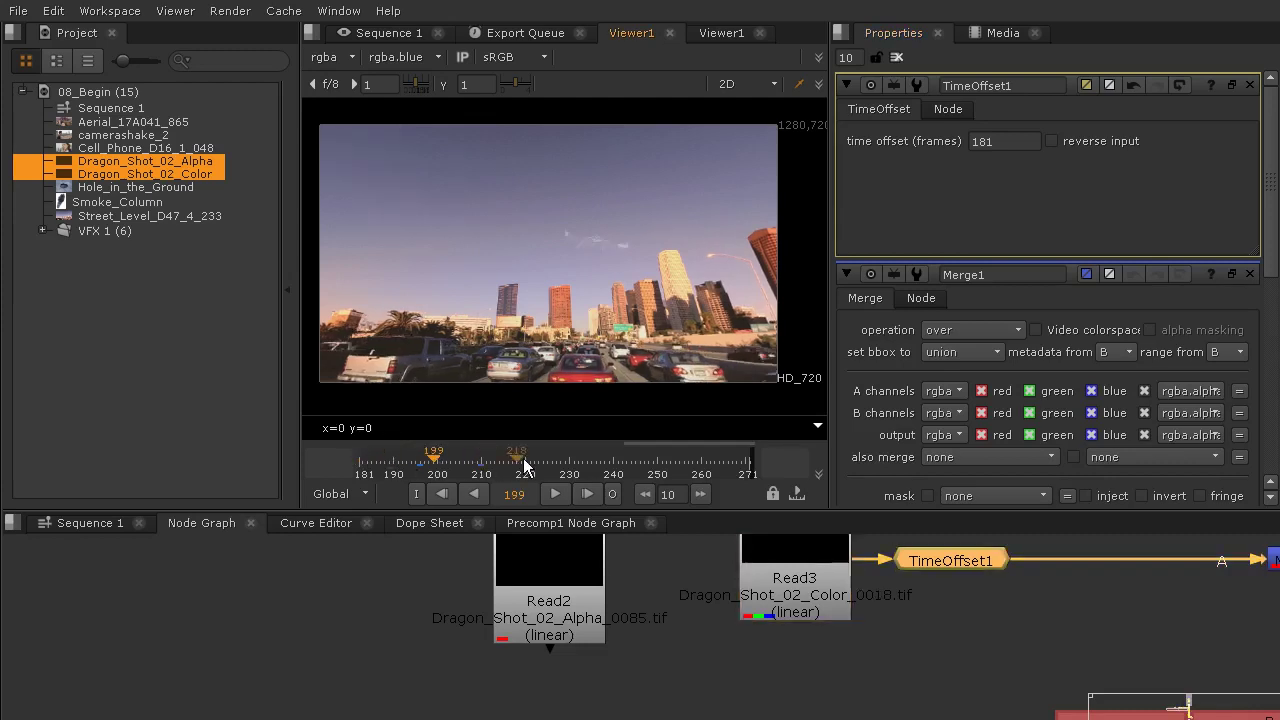
left_click(415, 462)
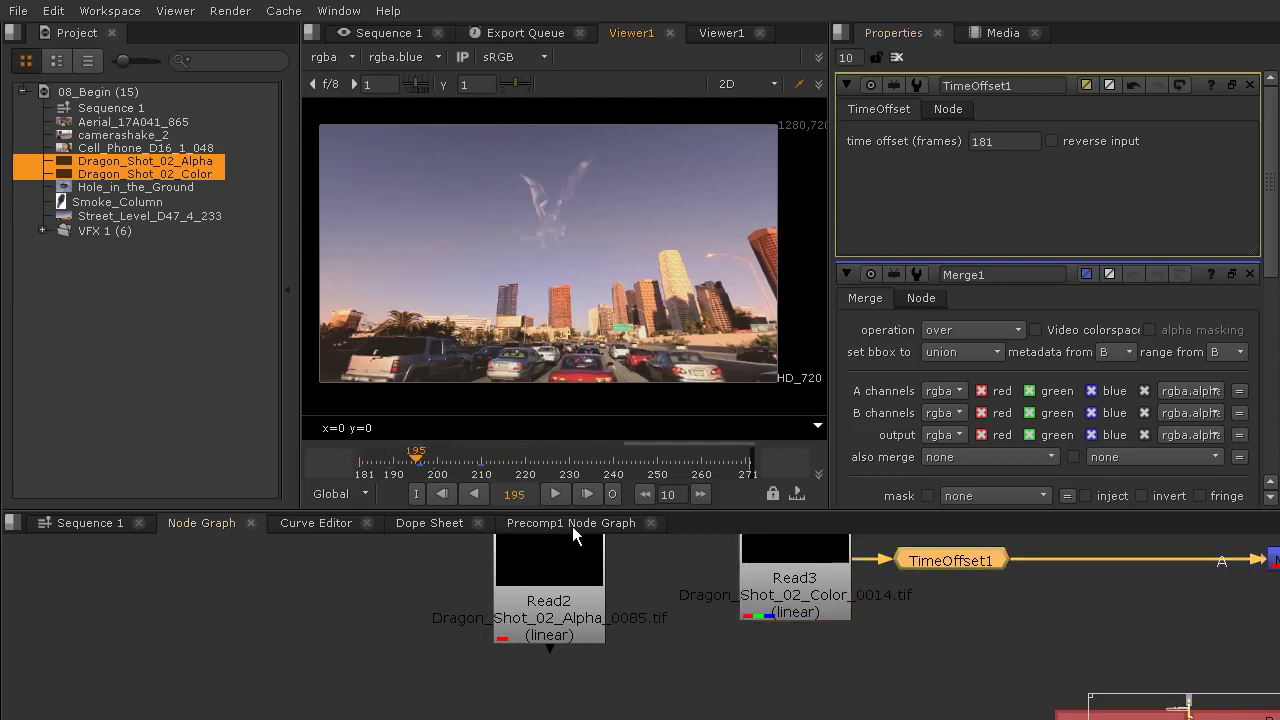
scroll(560, 225, "up", 3)
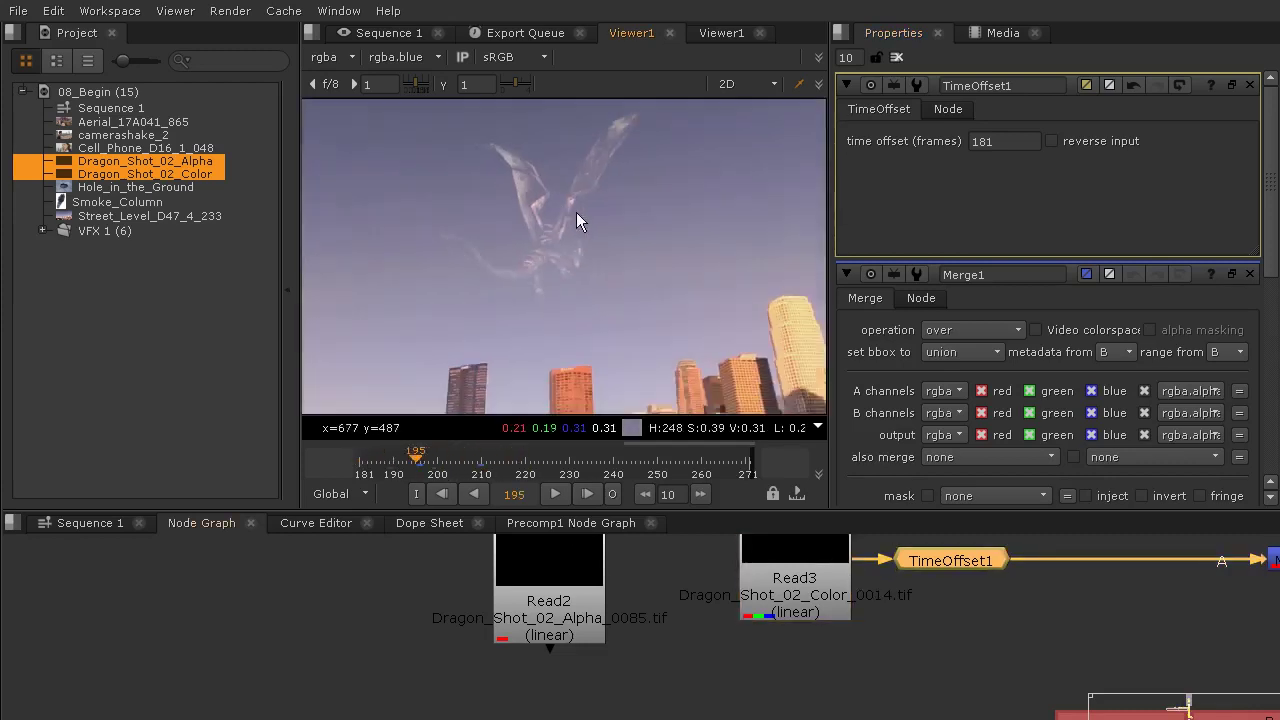
scroll(744, 646, "down", 3)
left_click_drag(744, 646, 622, 652)
left_click(726, 648)
scroll(726, 648, "up", 3)
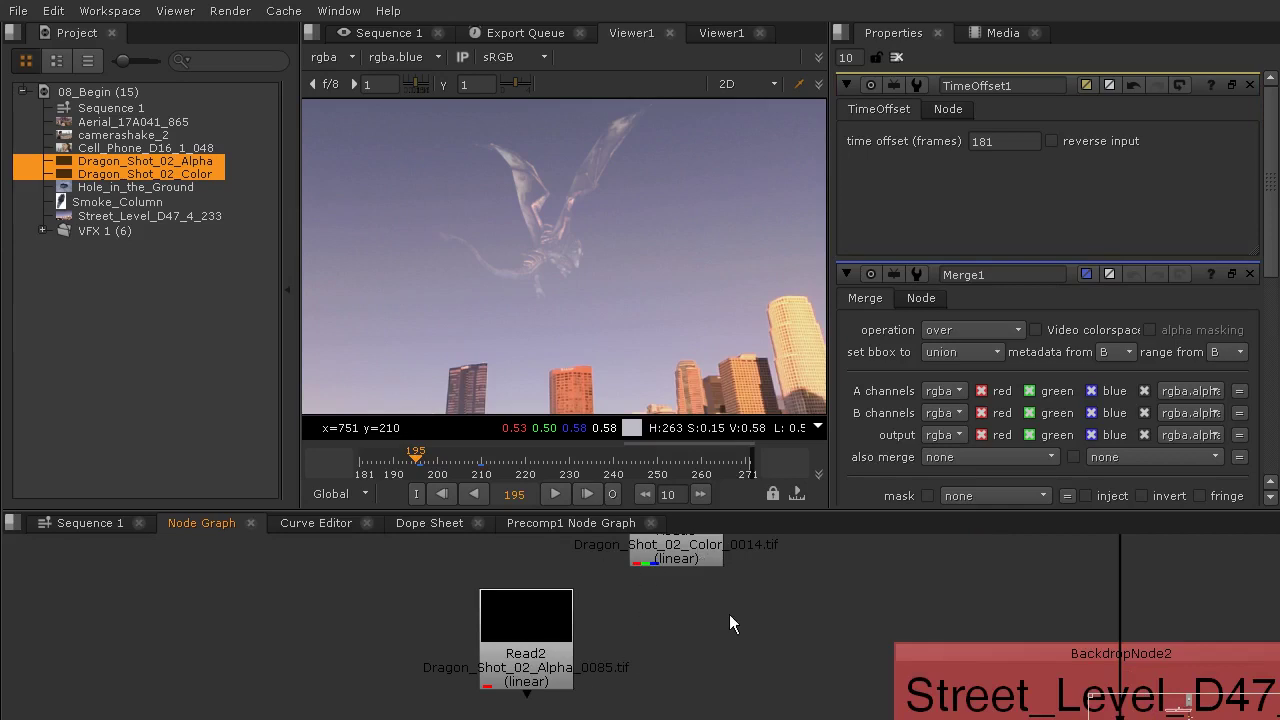
Step: Add ShuffleCopy1 fed by Read2 and take its output alpha from input 1's red channel
key("Tab")
type("shu")
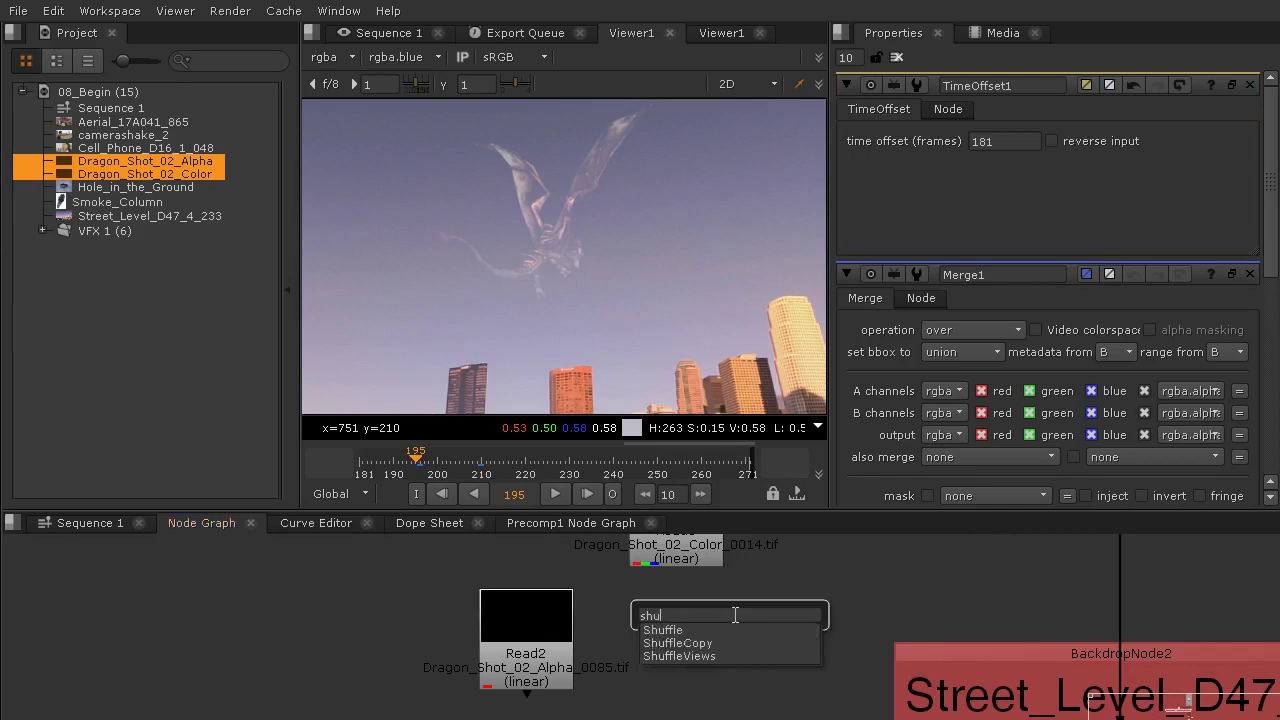
left_click(706, 645)
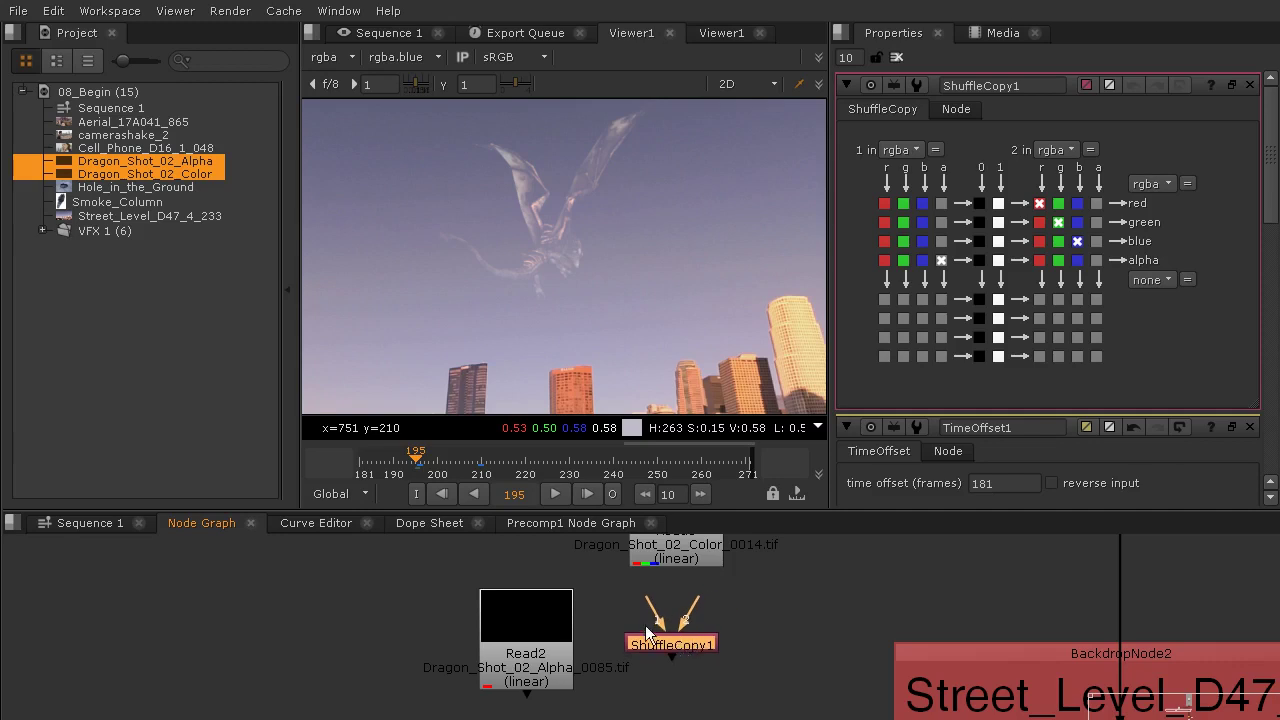
left_click_drag(647, 605, 512, 652)
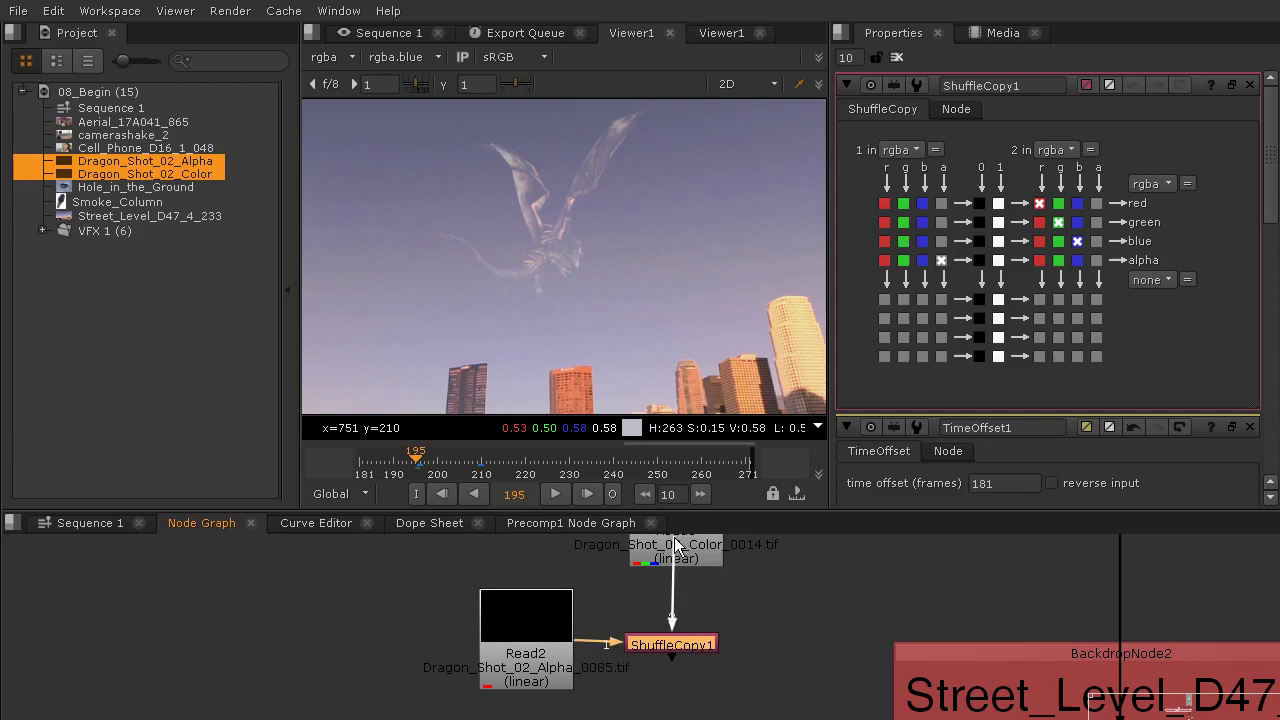
left_click_drag(494, 636, 491, 639)
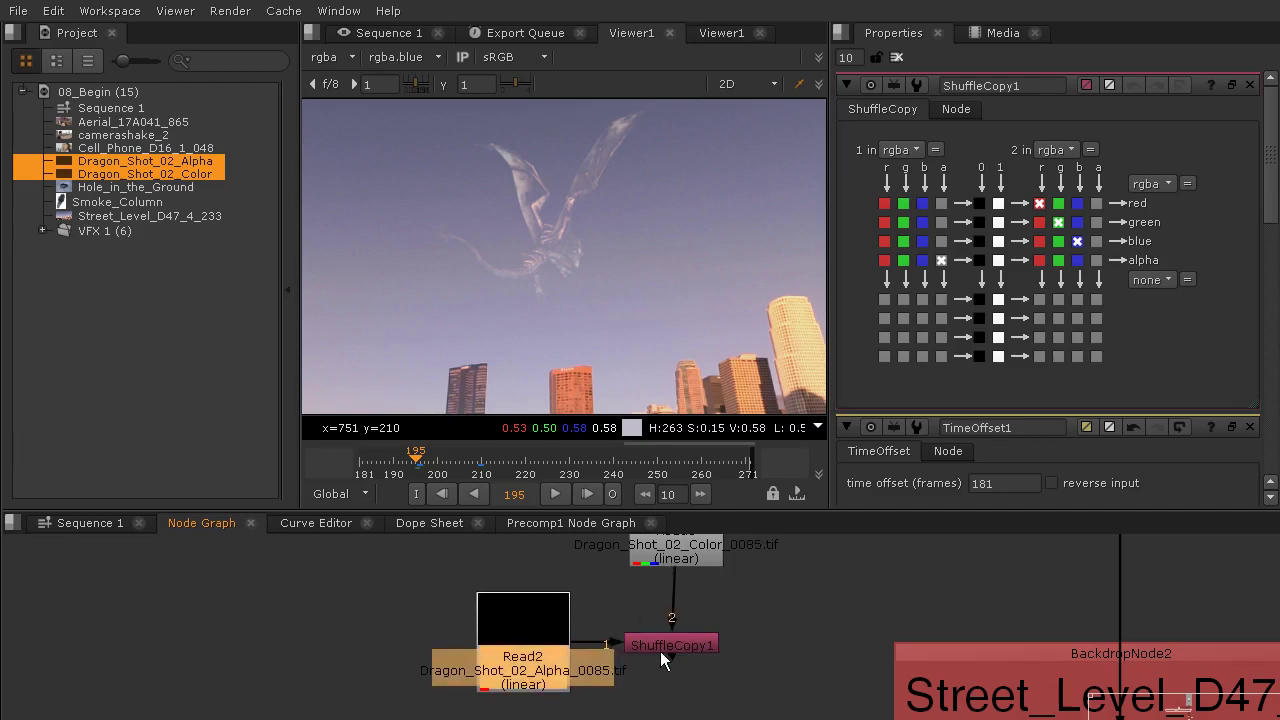
left_click_drag(660, 651, 671, 651)
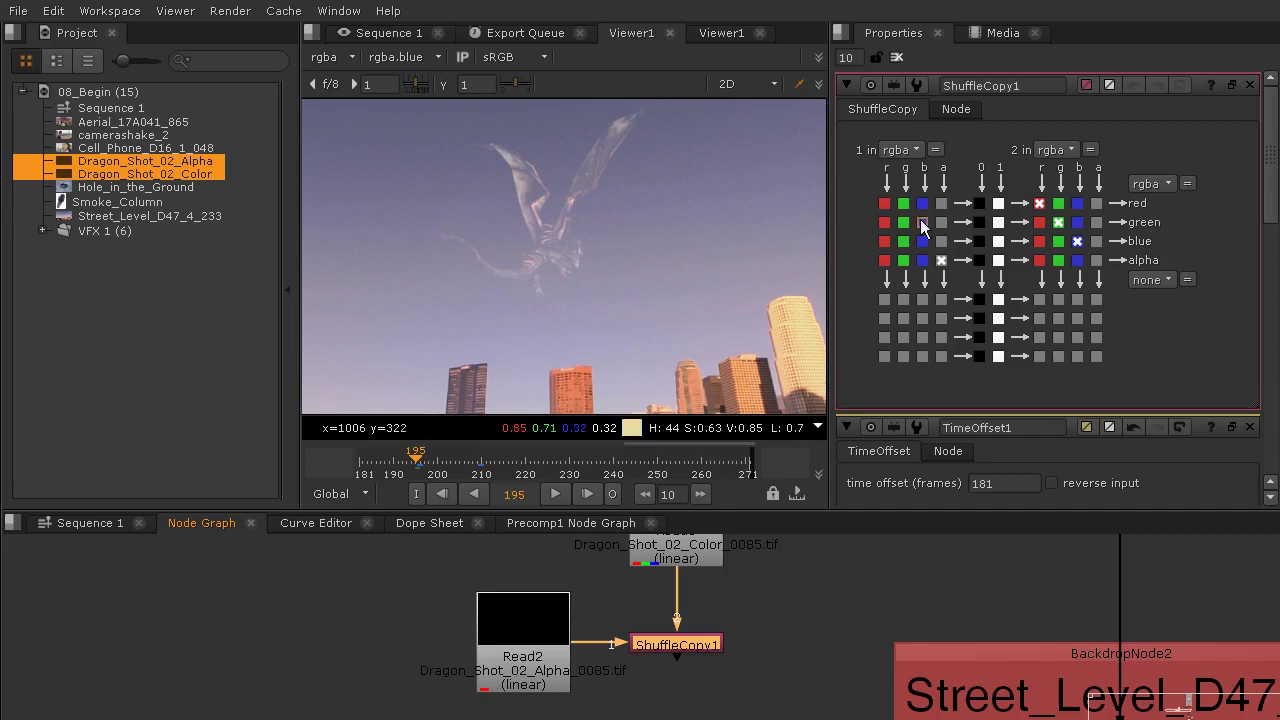
left_click(884, 260)
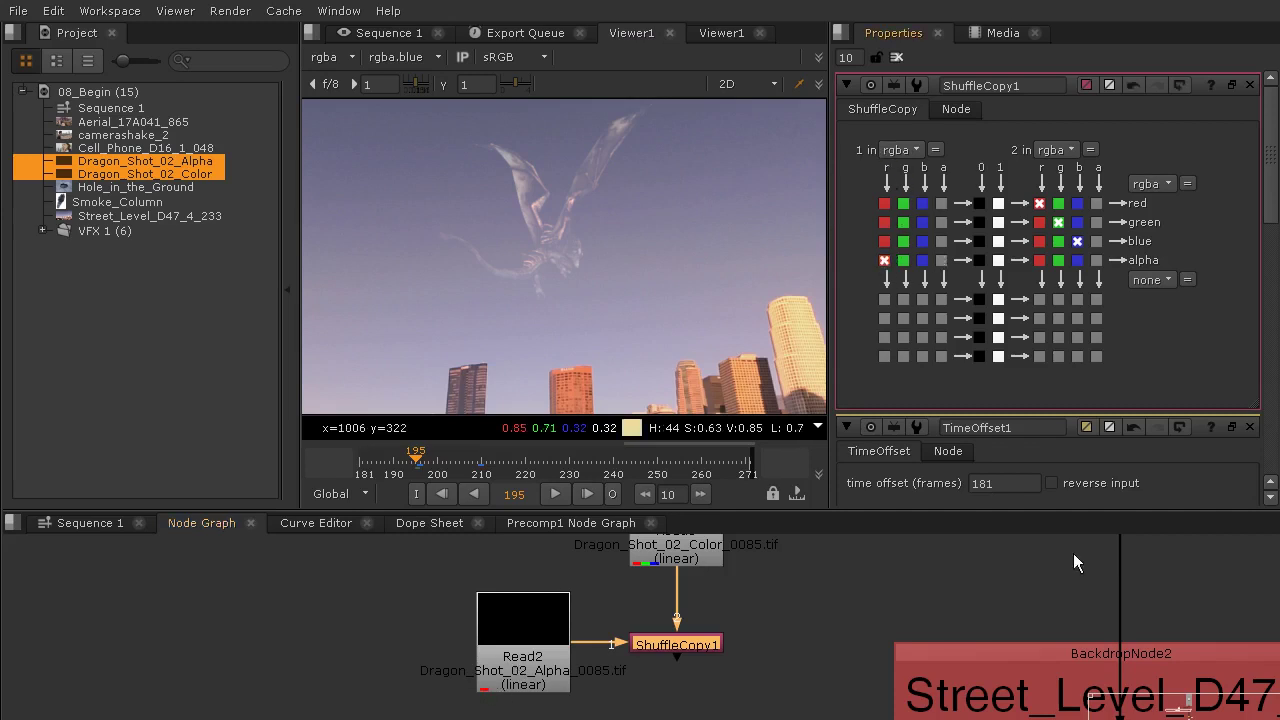
scroll(784, 652, "down", 3)
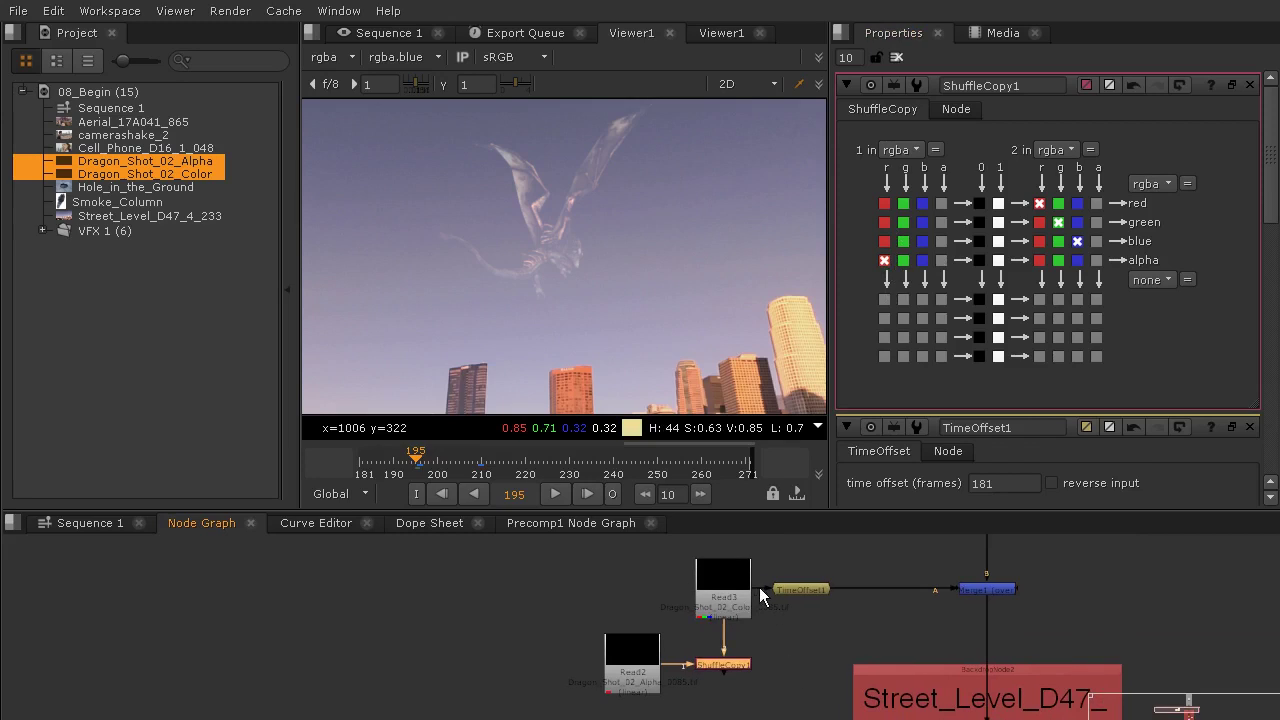
Step: Feed ShuffleCopy1's output into TimeOffset1 and reposition Read3, Read2 and ShuffleCopy1 together
left_click_drag(760, 596, 742, 674)
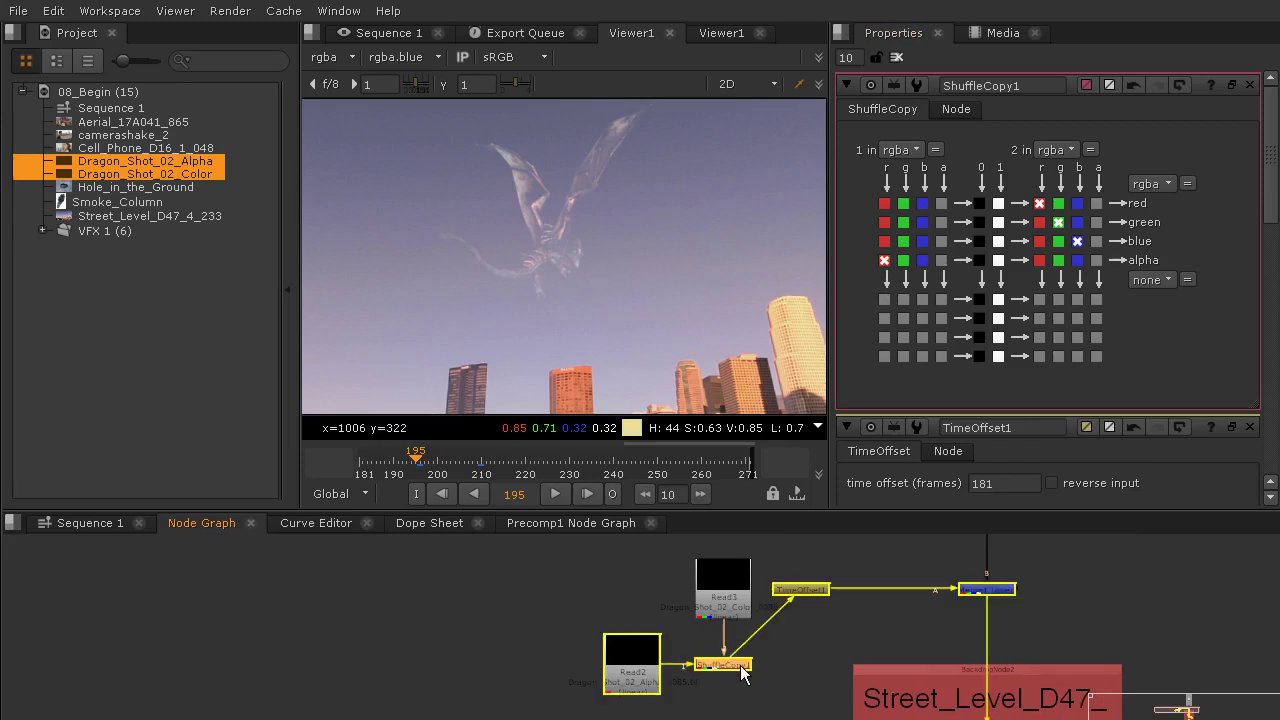
left_click_drag(500, 560, 788, 716)
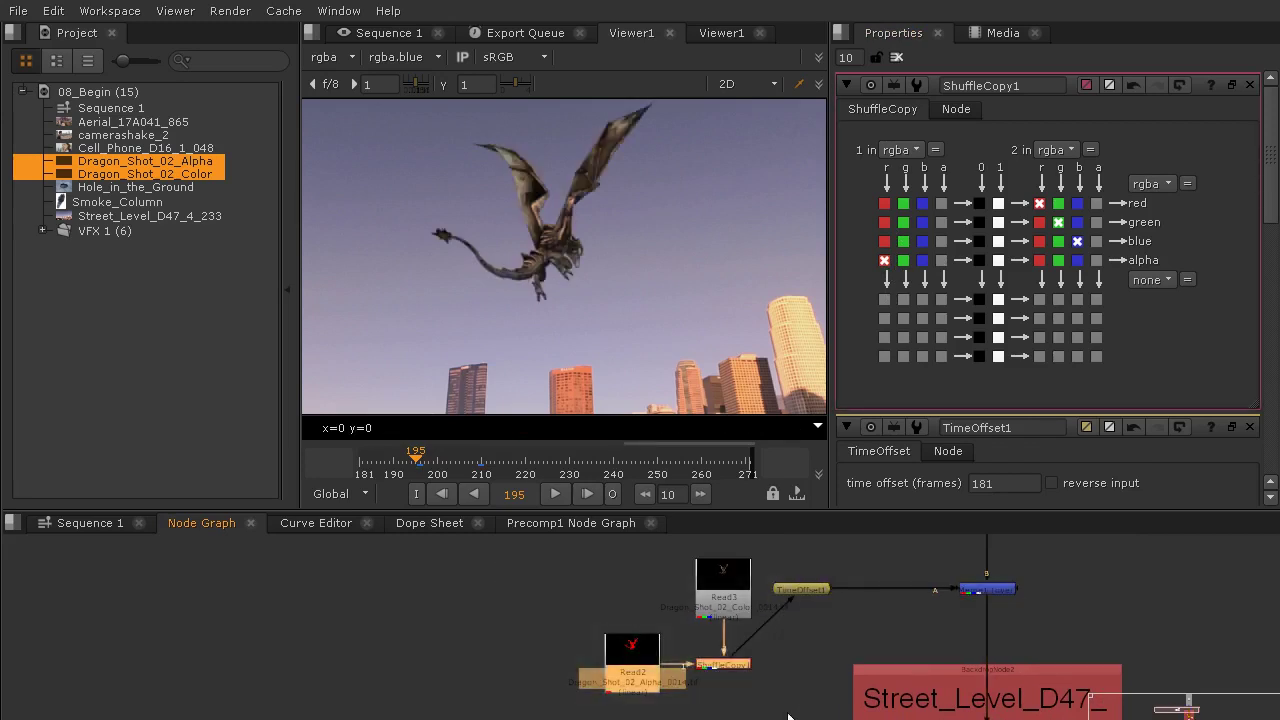
left_click_drag(530, 542, 712, 594)
left_click(600, 545)
Step: Review the comp at frames 203, 214, 235, 267 and around 217
left_click(451, 462)
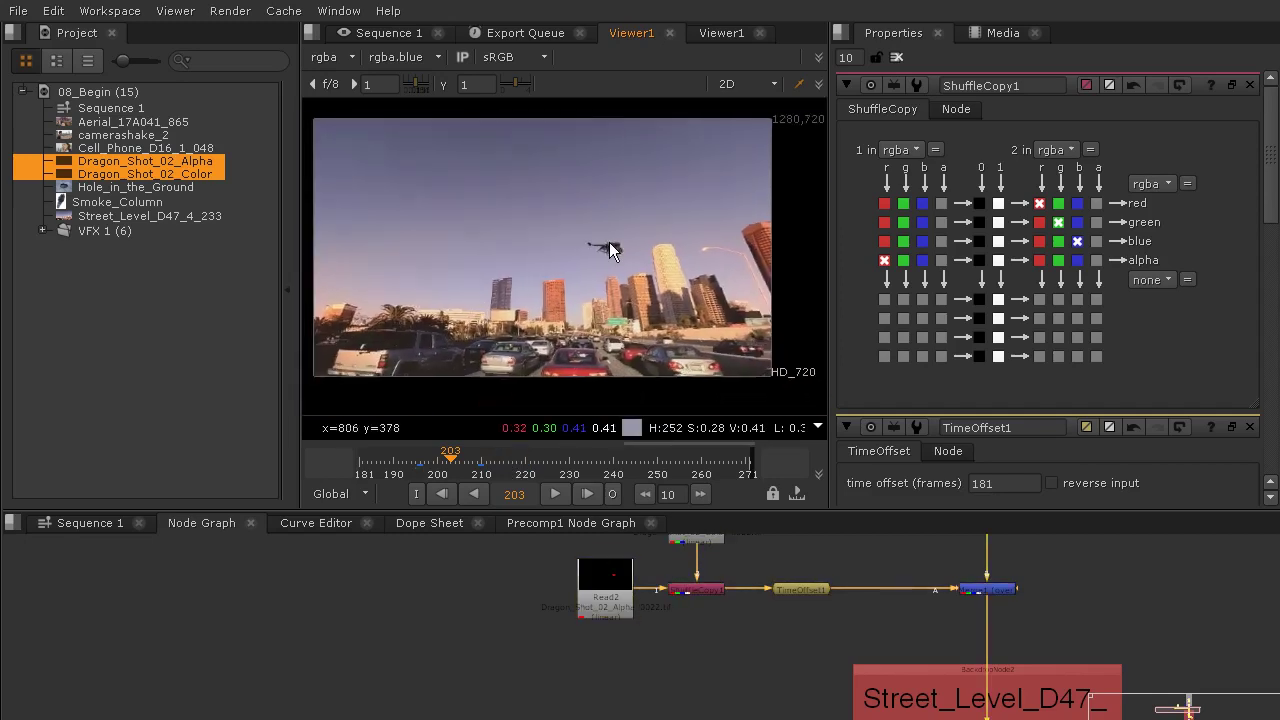
left_click(499, 462)
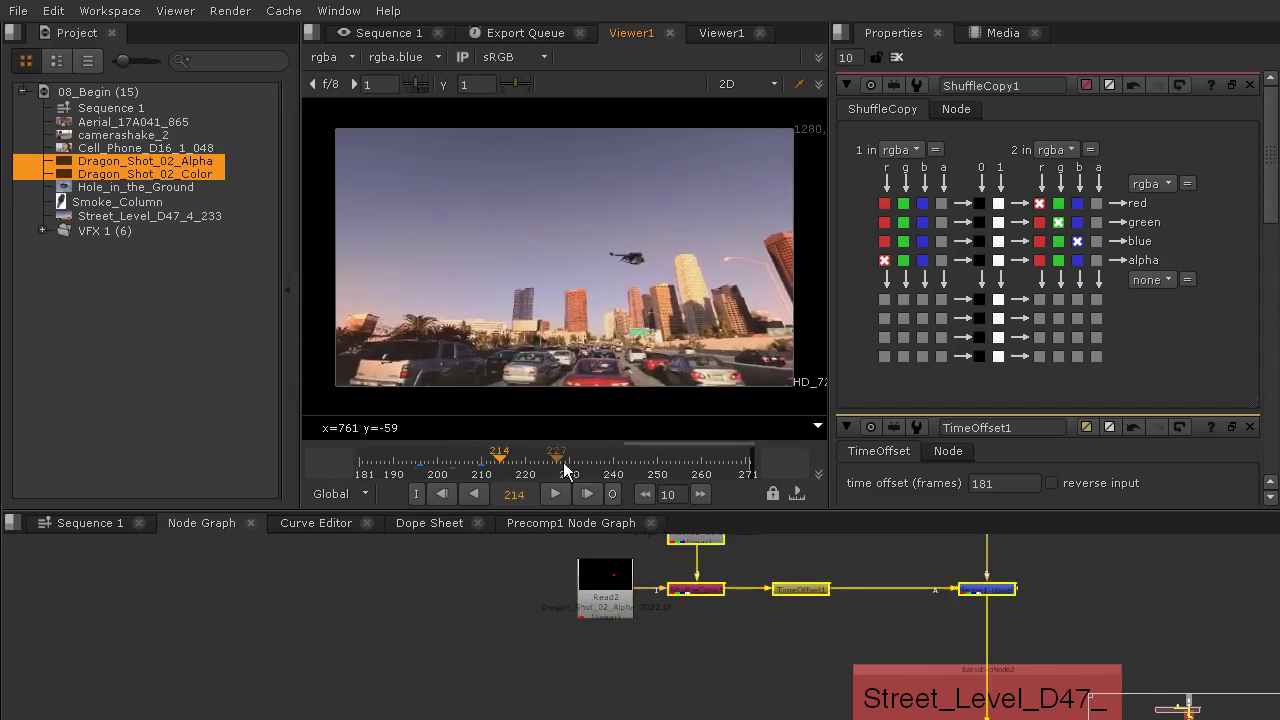
left_click(593, 460)
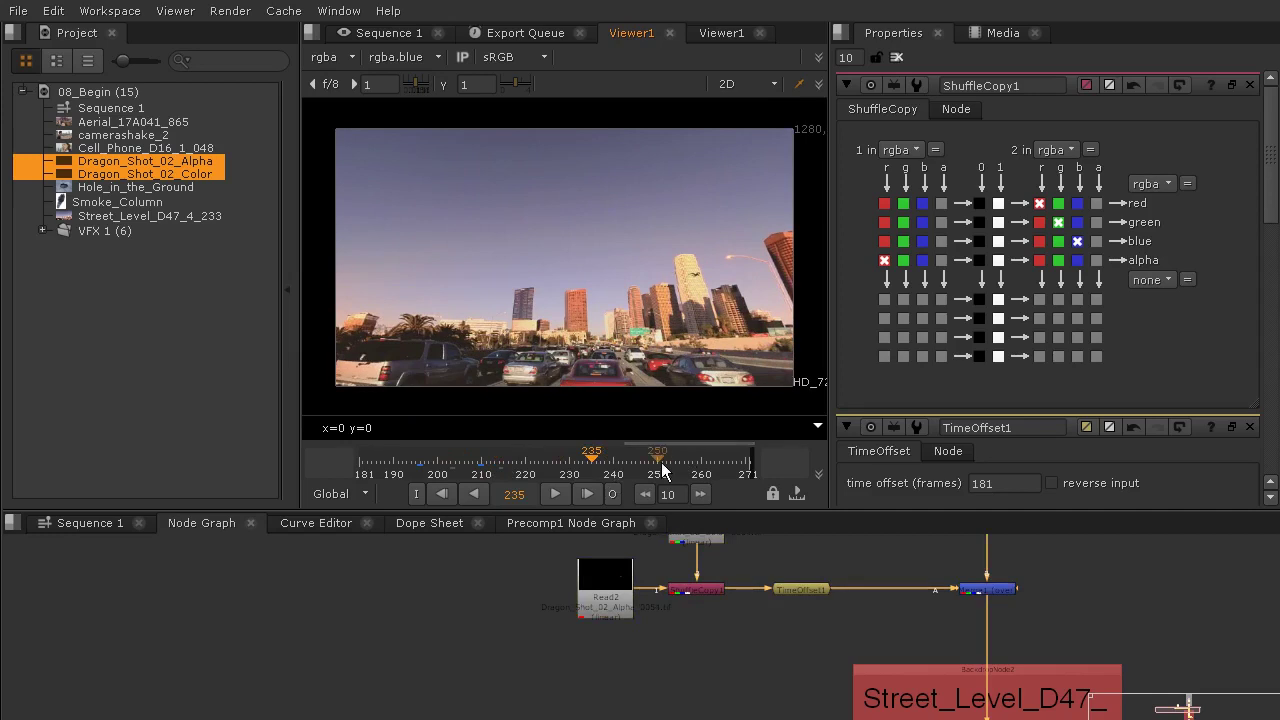
left_click(733, 462)
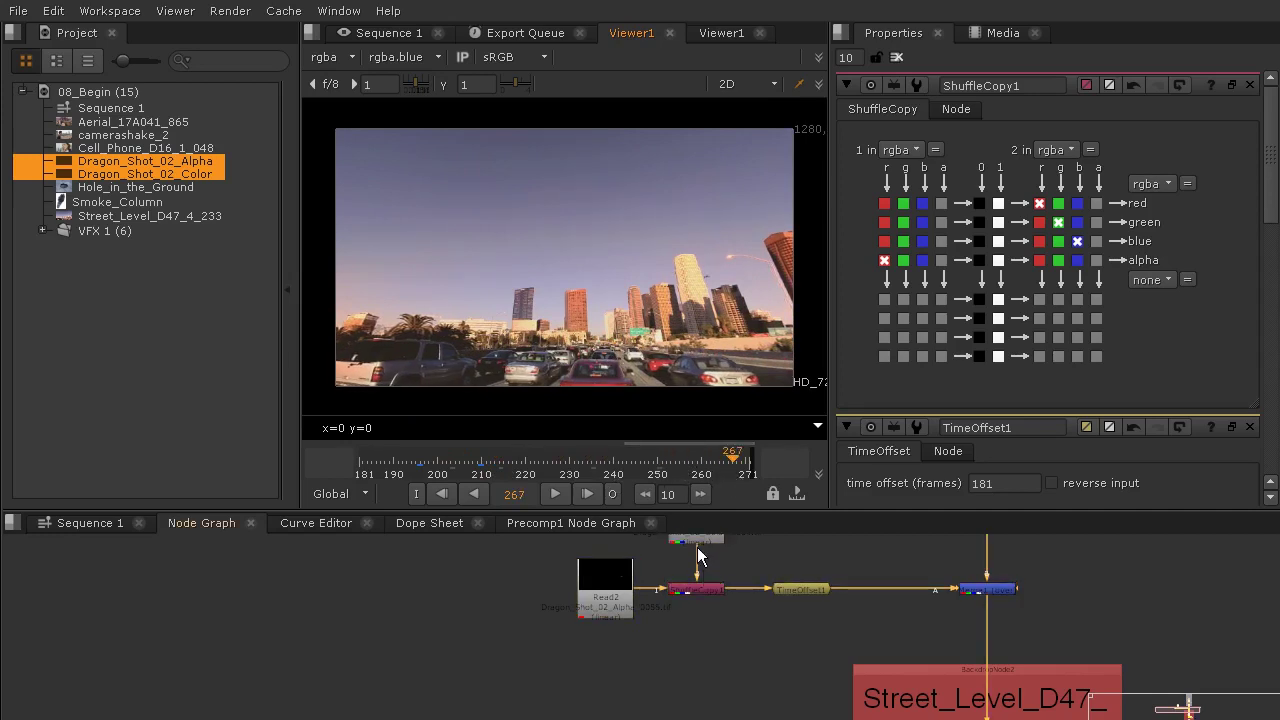
left_click(512, 460)
left_click(466, 460)
left_click(402, 458)
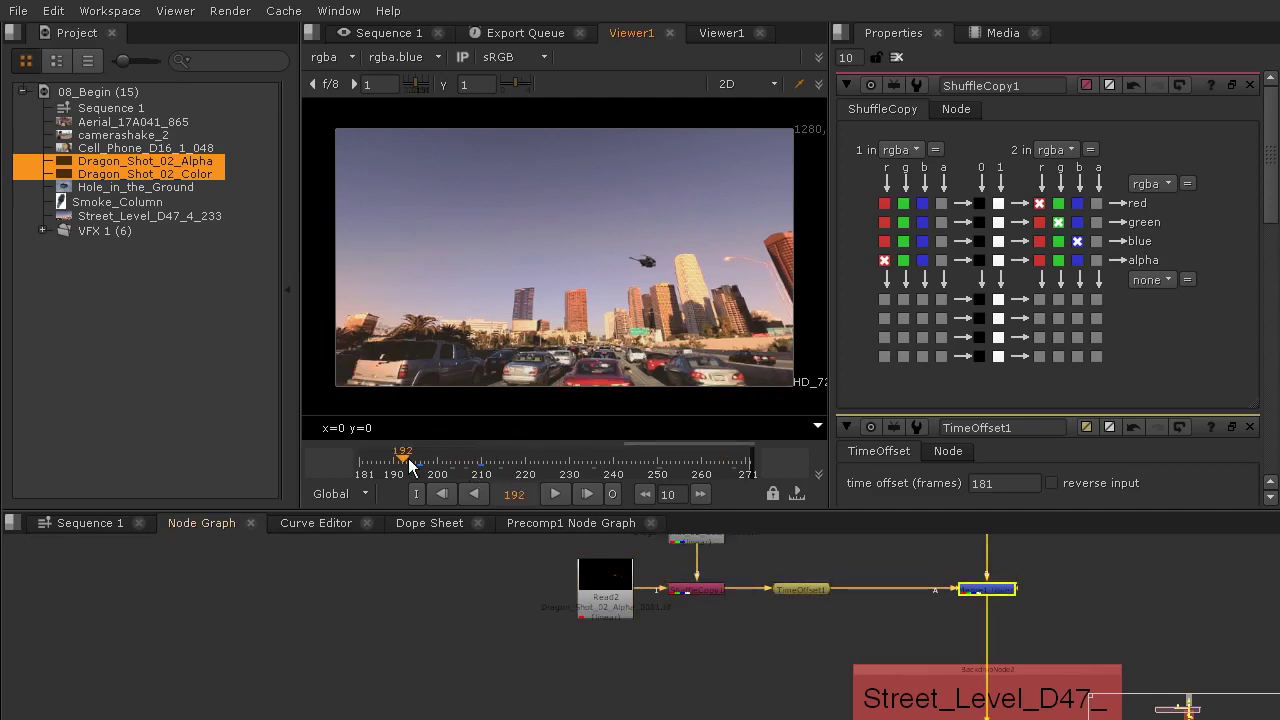
scroll(560, 125, "up", 5)
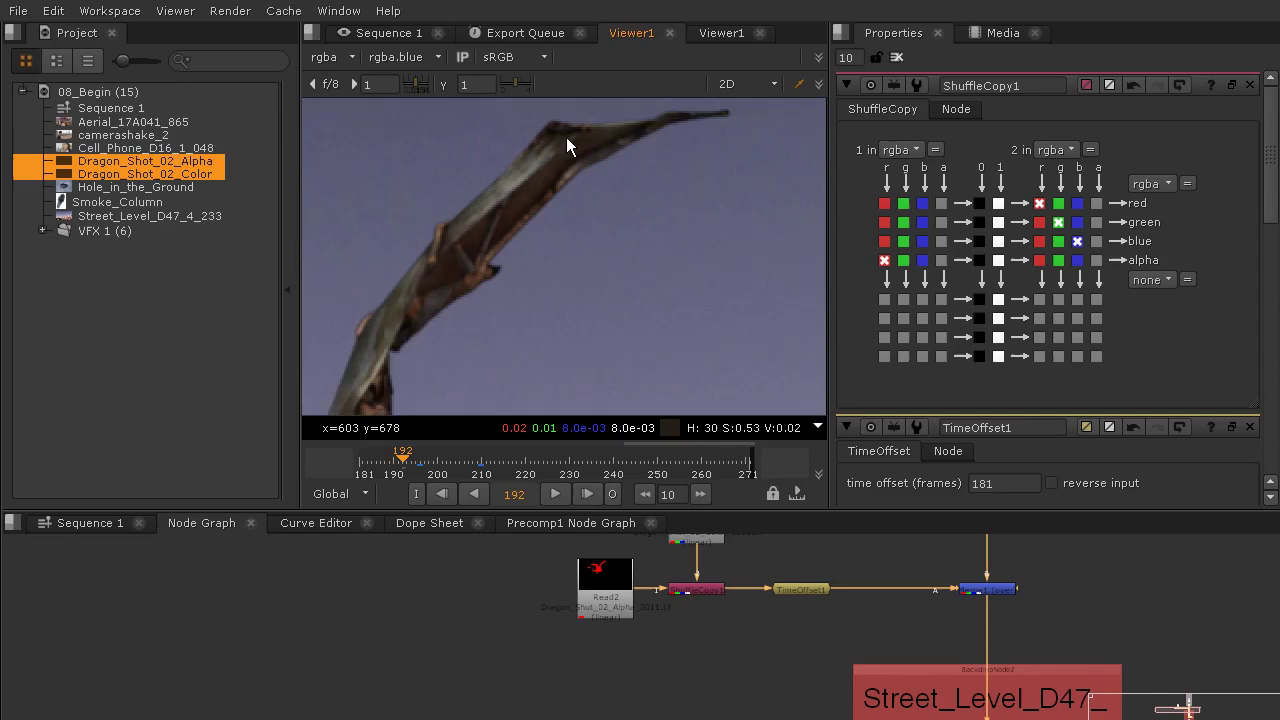
scroll(511, 298, "down", 3)
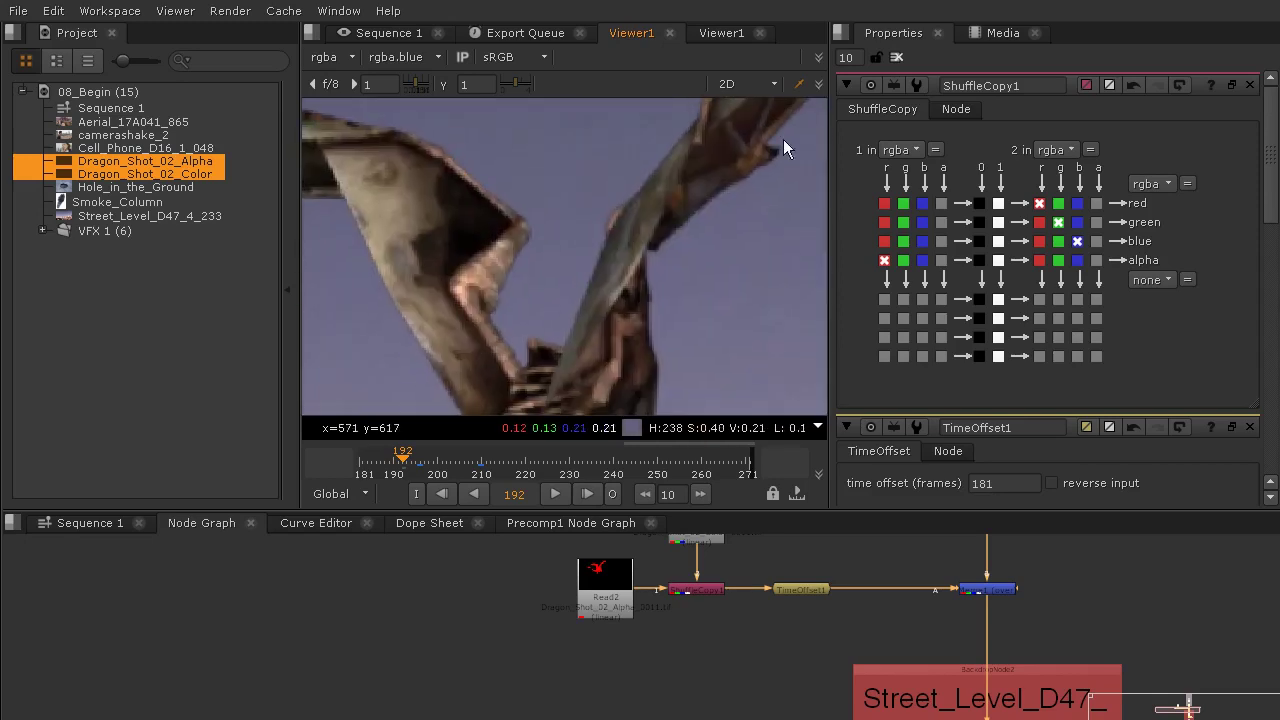
scroll(634, 380, "up", 4)
left_click_drag(483, 331, 630, 250)
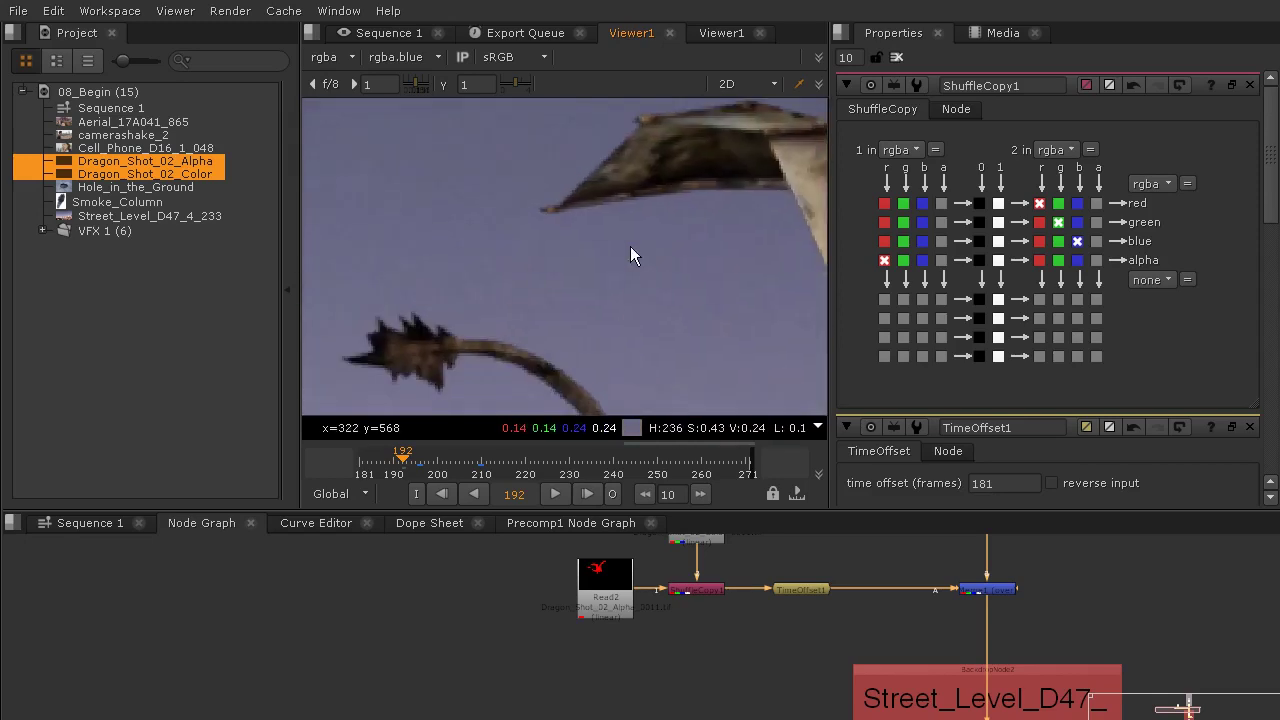
scroll(668, 345, "up", 4)
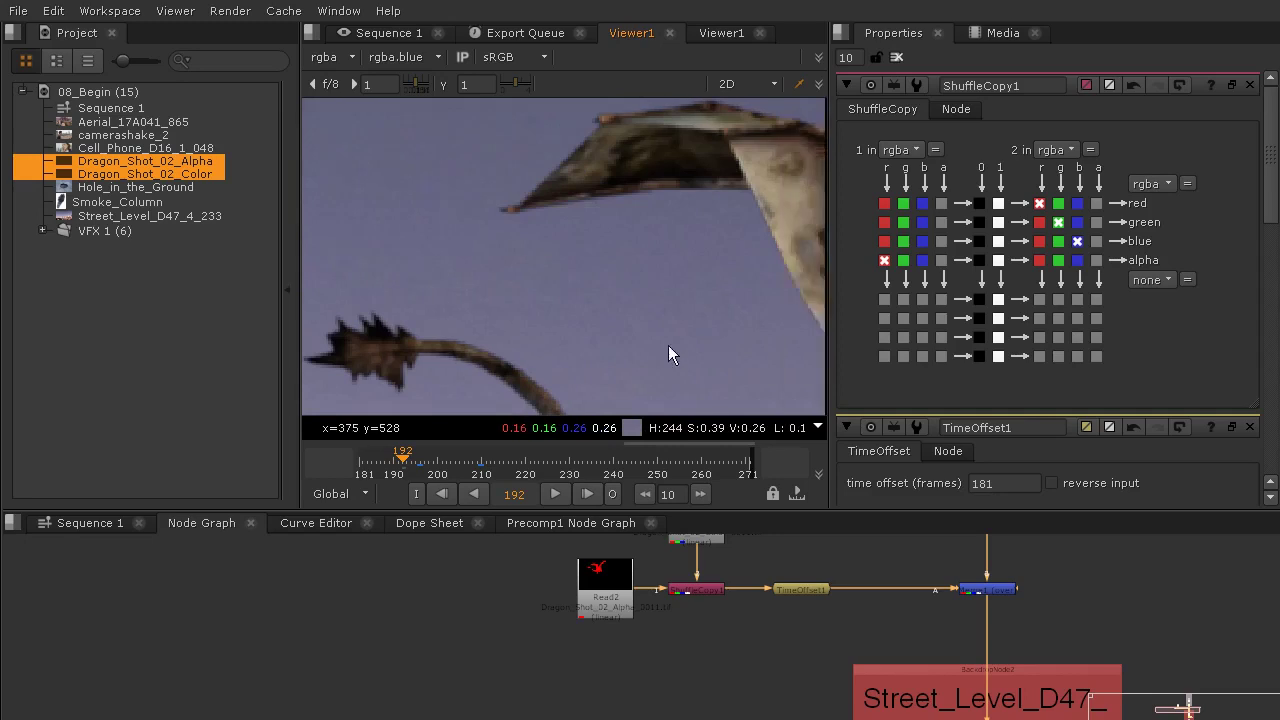
scroll(640, 260, "up", 3)
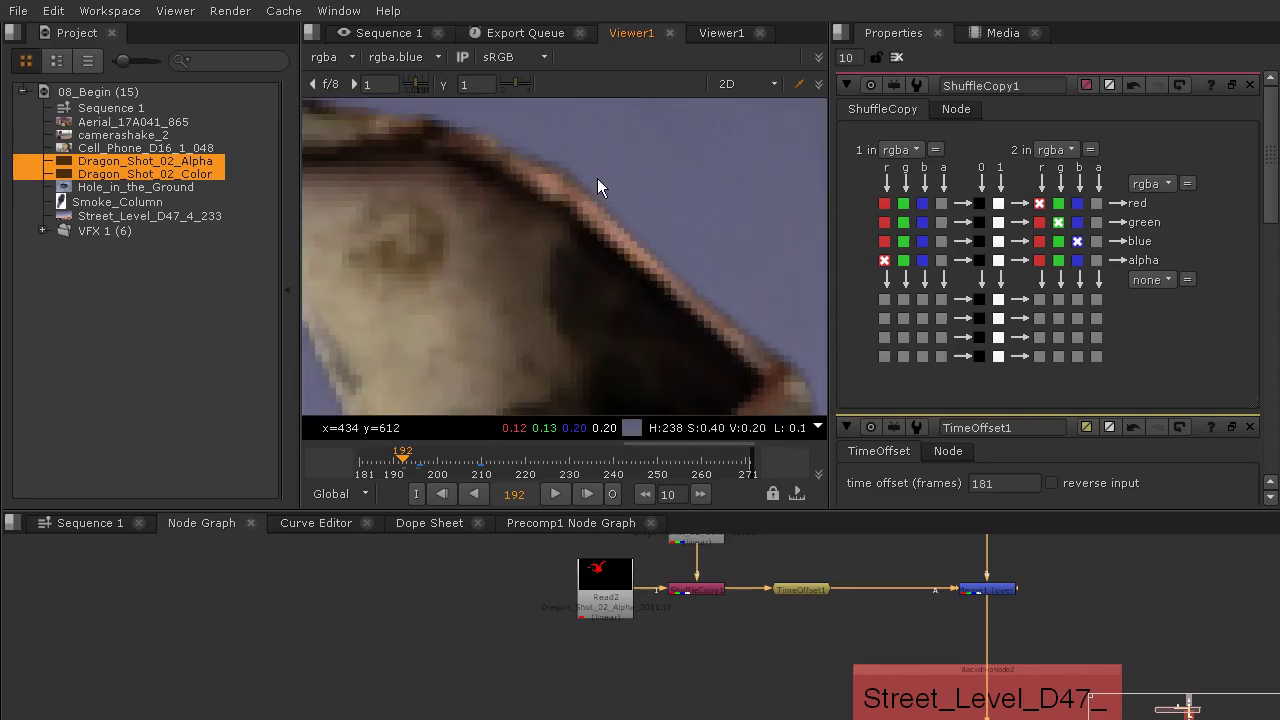
scroll(651, 300, "down", 6)
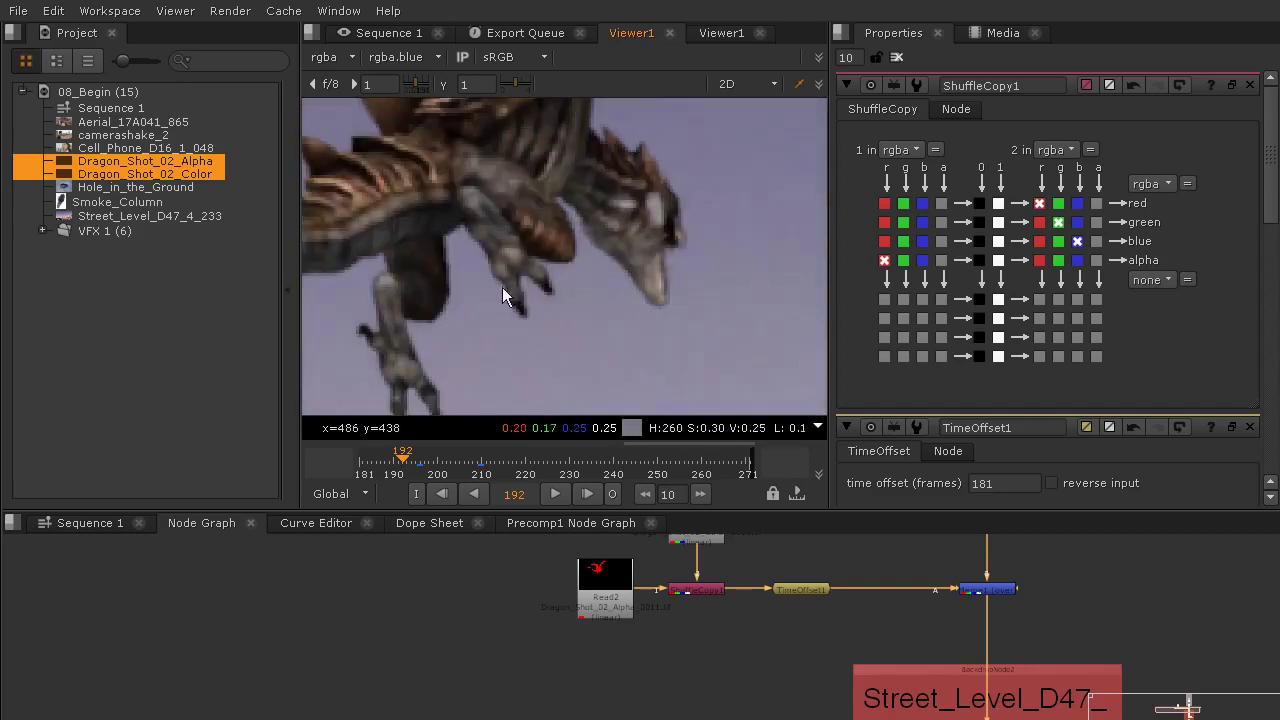
scroll(581, 216, "down", 4)
scroll(562, 300, "down", 4)
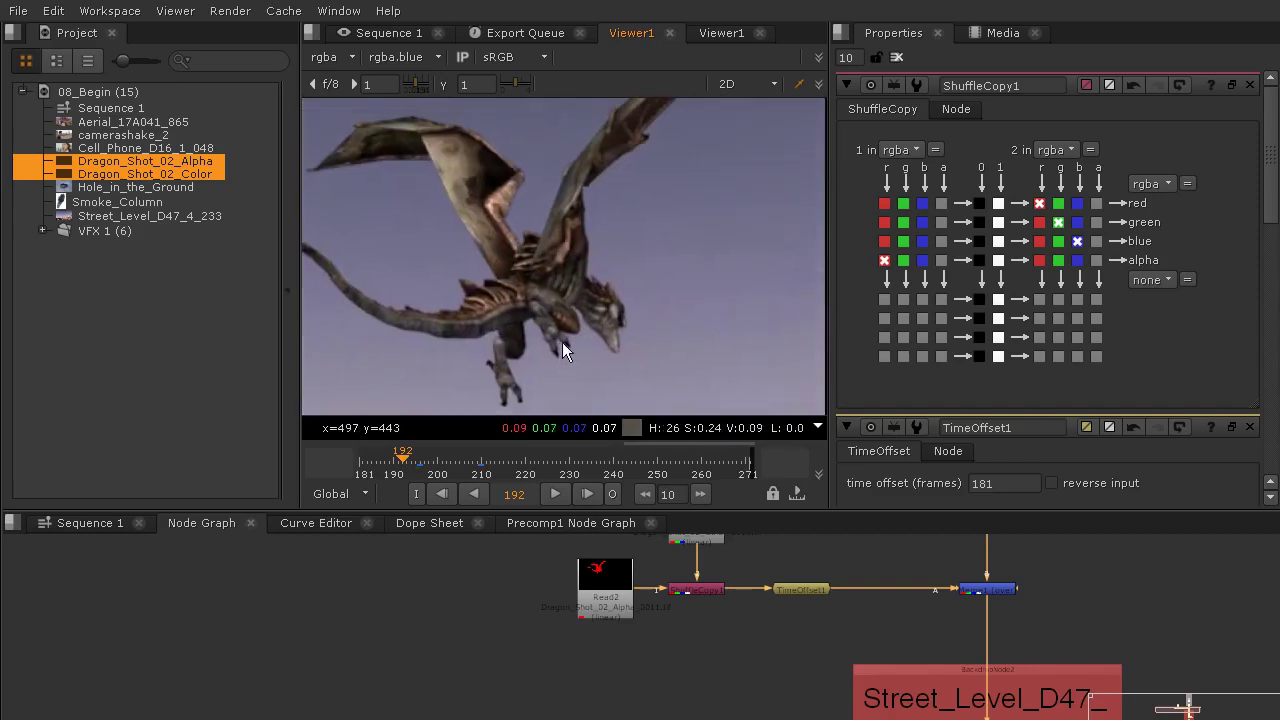
left_click_drag(603, 235, 608, 212)
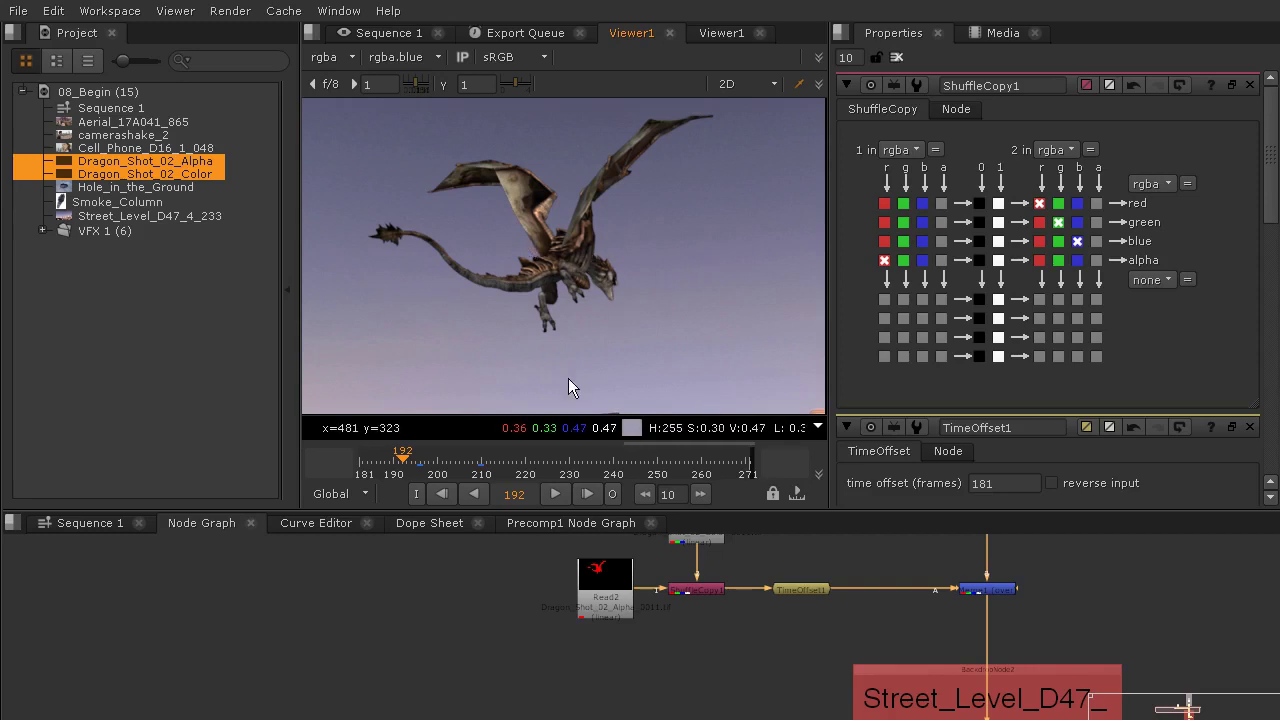
scroll(579, 206, "up", 2)
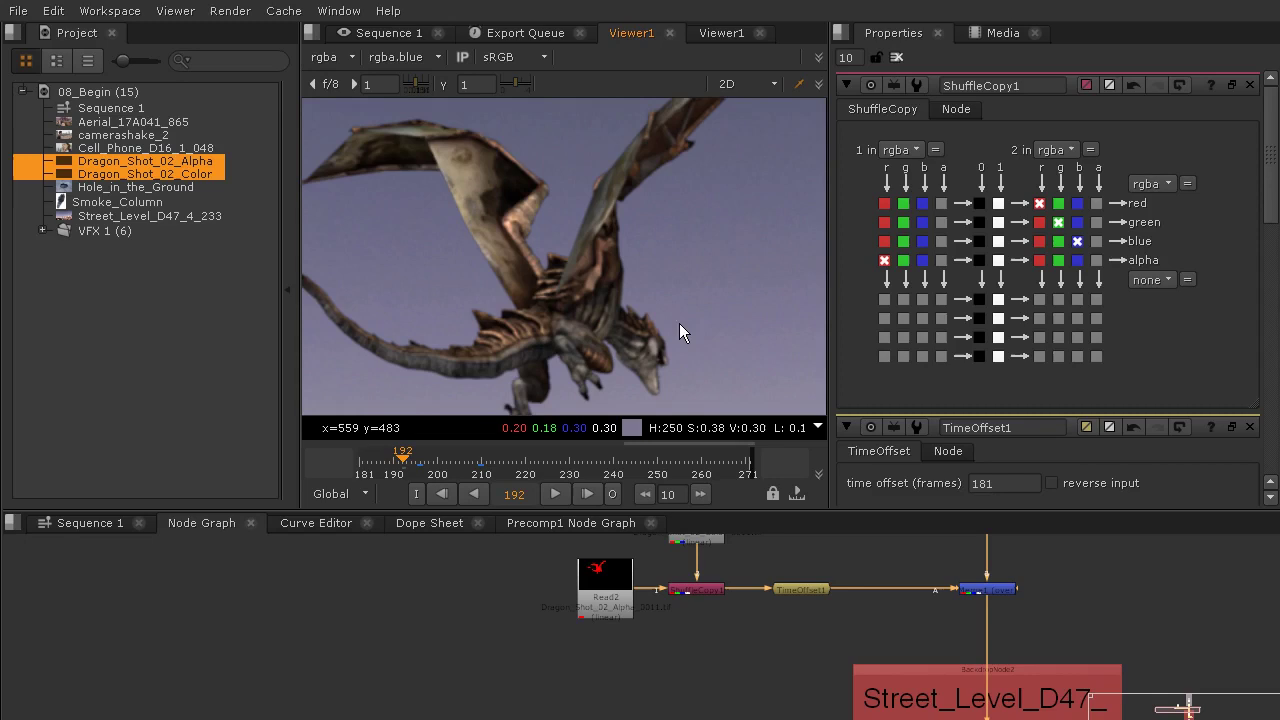
scroll(662, 242, "up", 2)
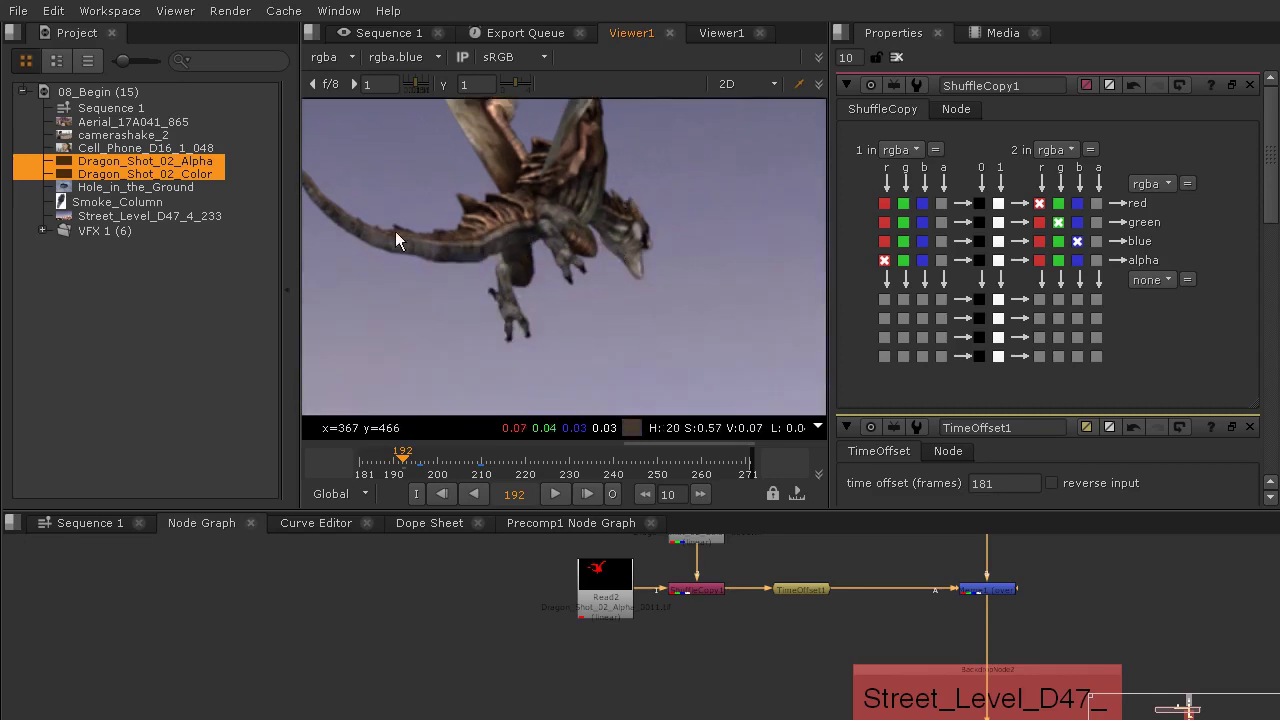
scroll(740, 282, "down", 5)
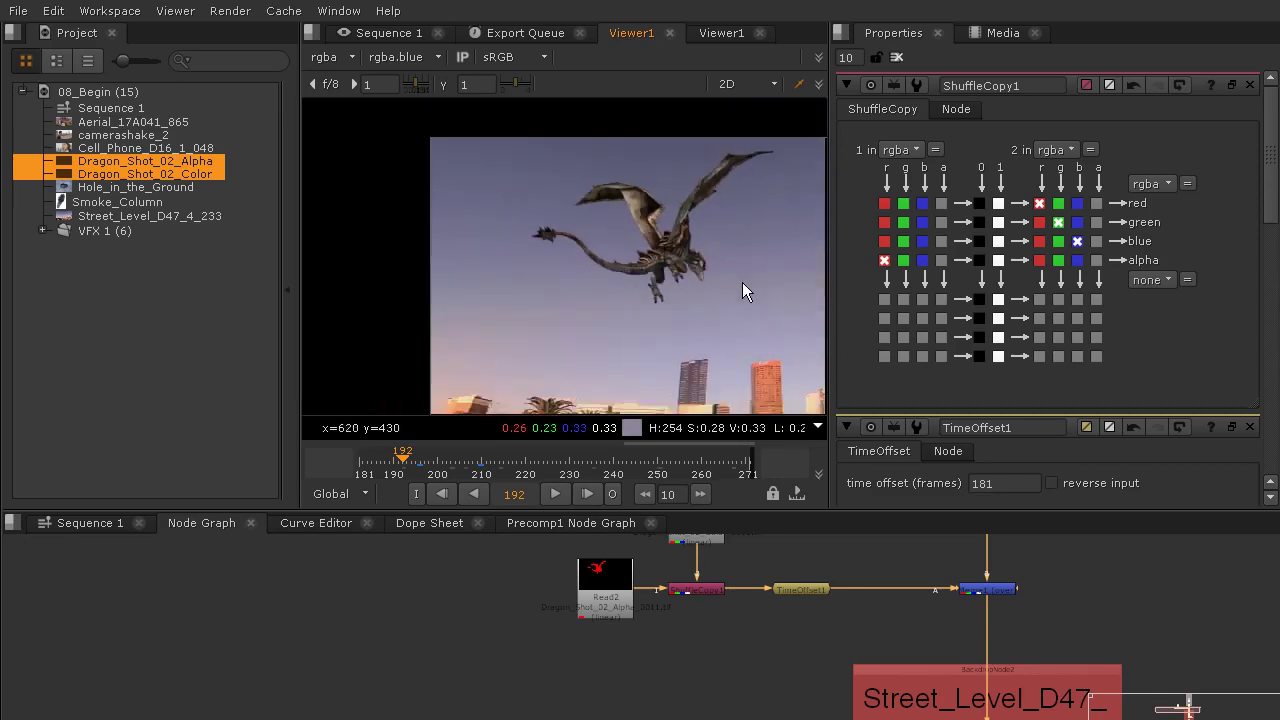
Step: Pan the viewer composite left, then open the node-creation search in the node graph
left_click_drag(617, 245, 553, 240)
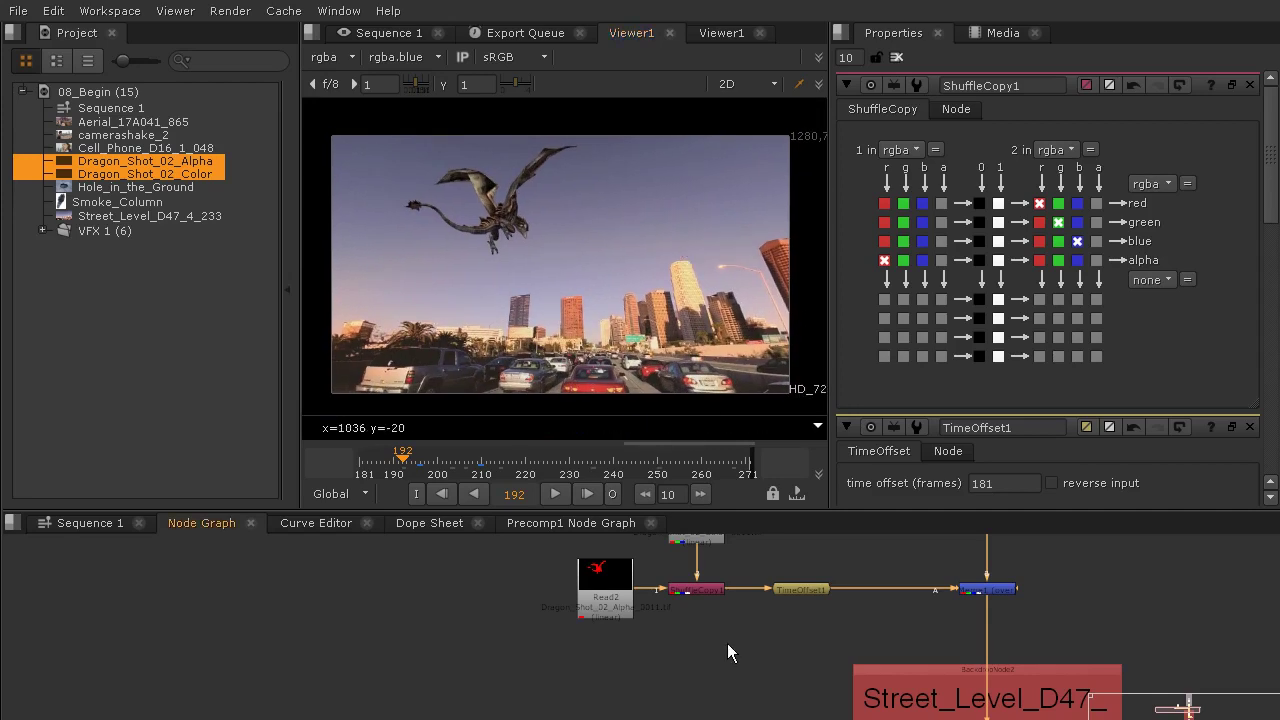
key("Tab")
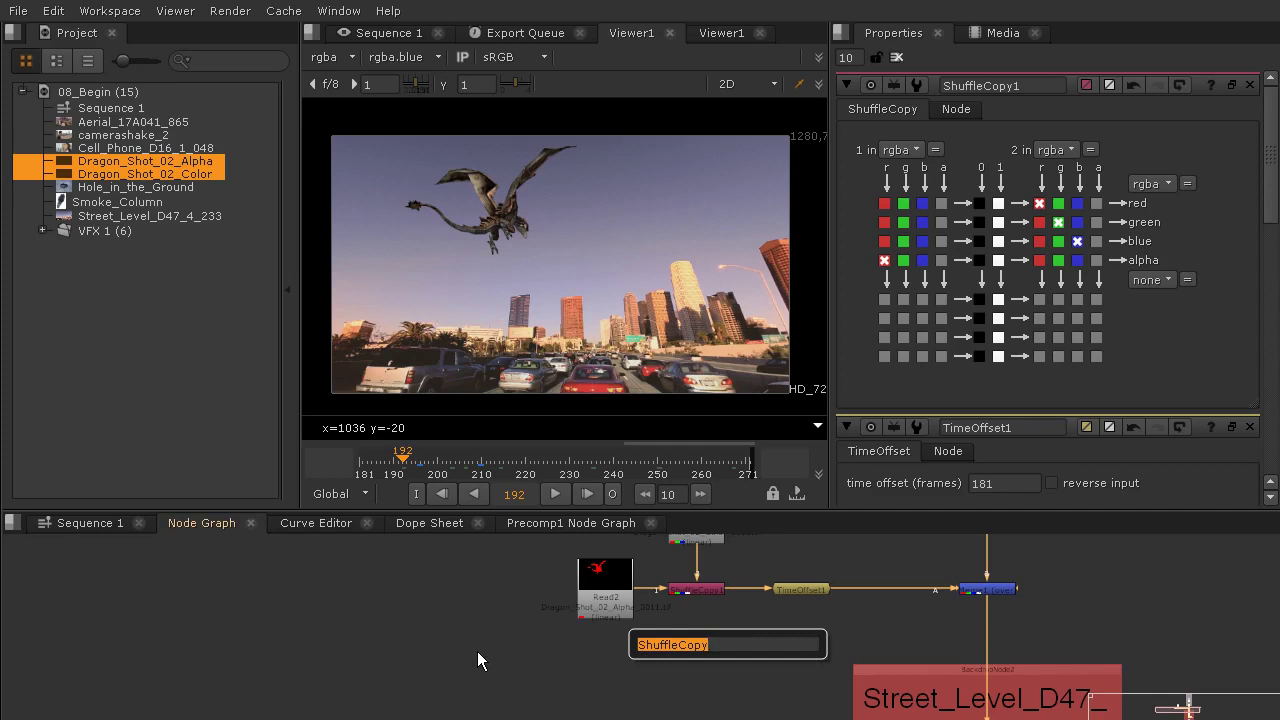
key("Escape")
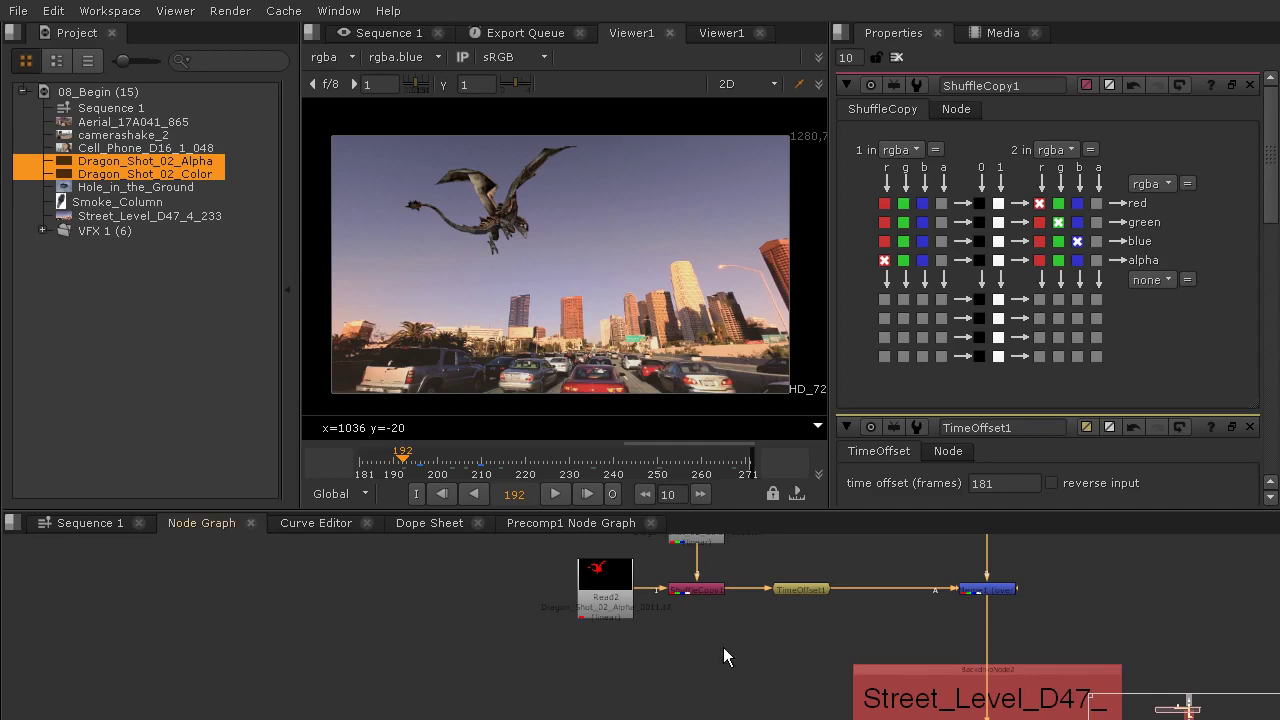
key("Tab")
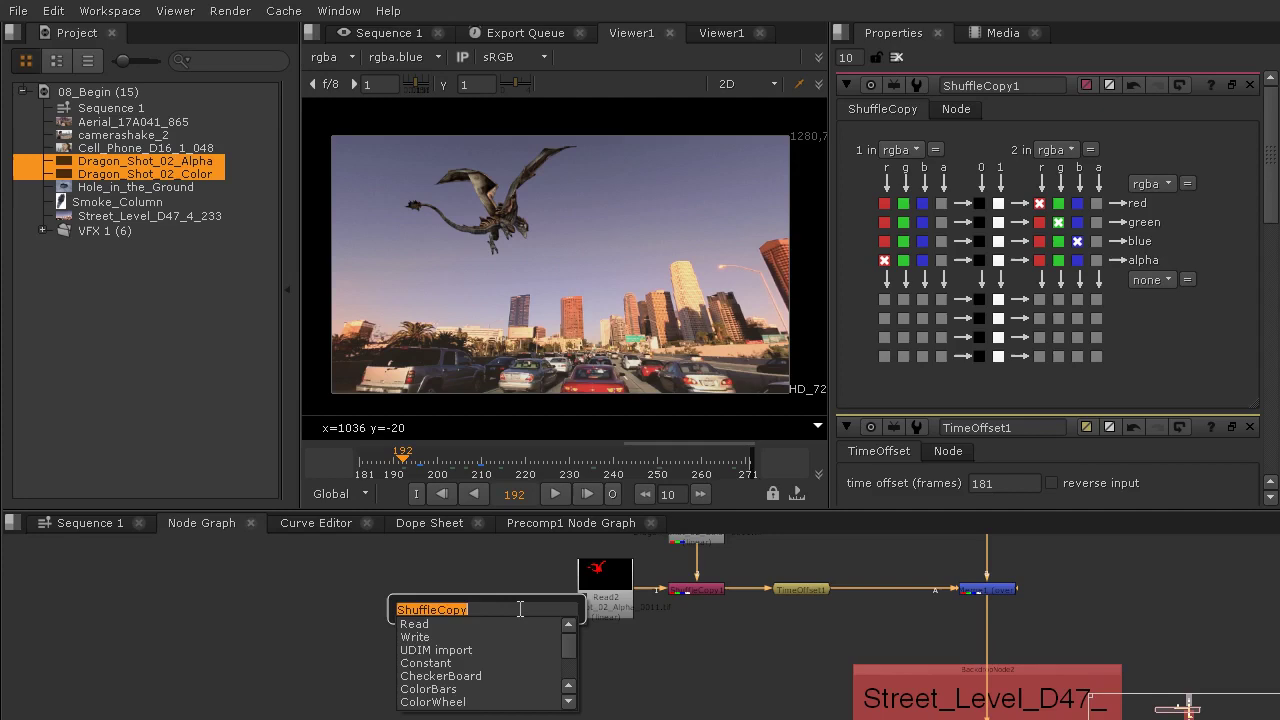
Step: Add a MotionBlur node and place it near Read2
type("mol")
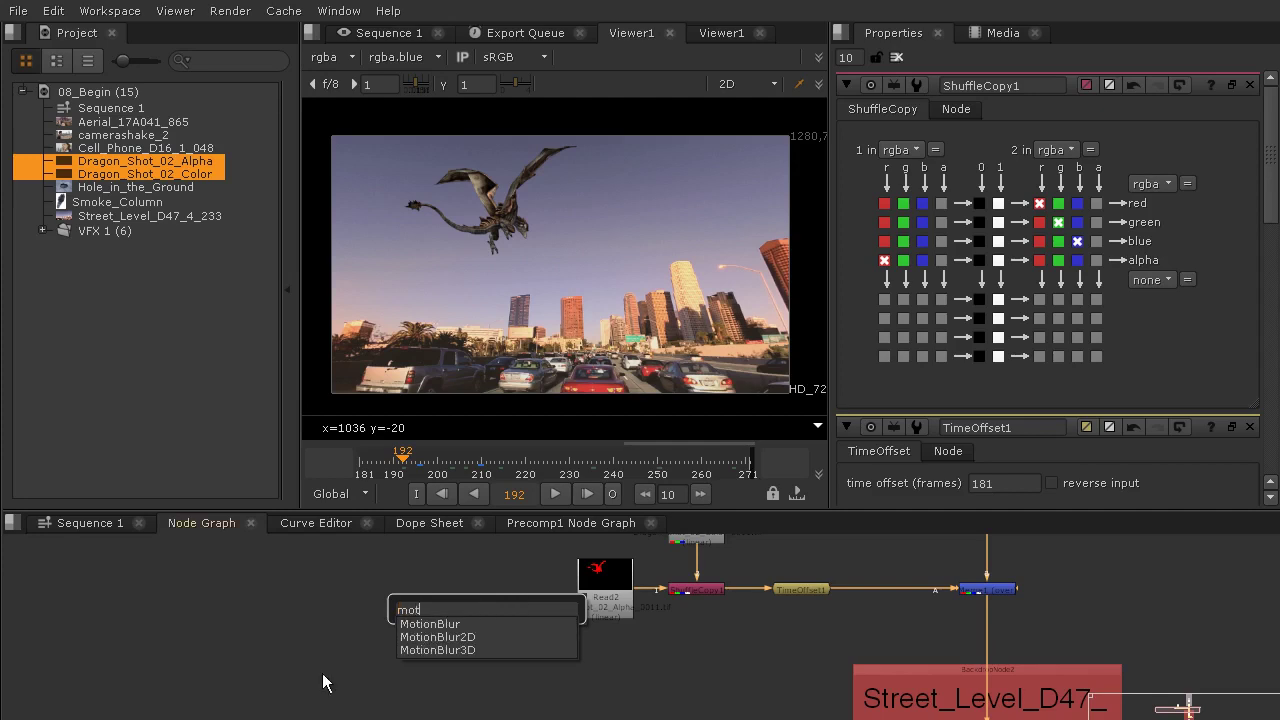
left_click(418, 624)
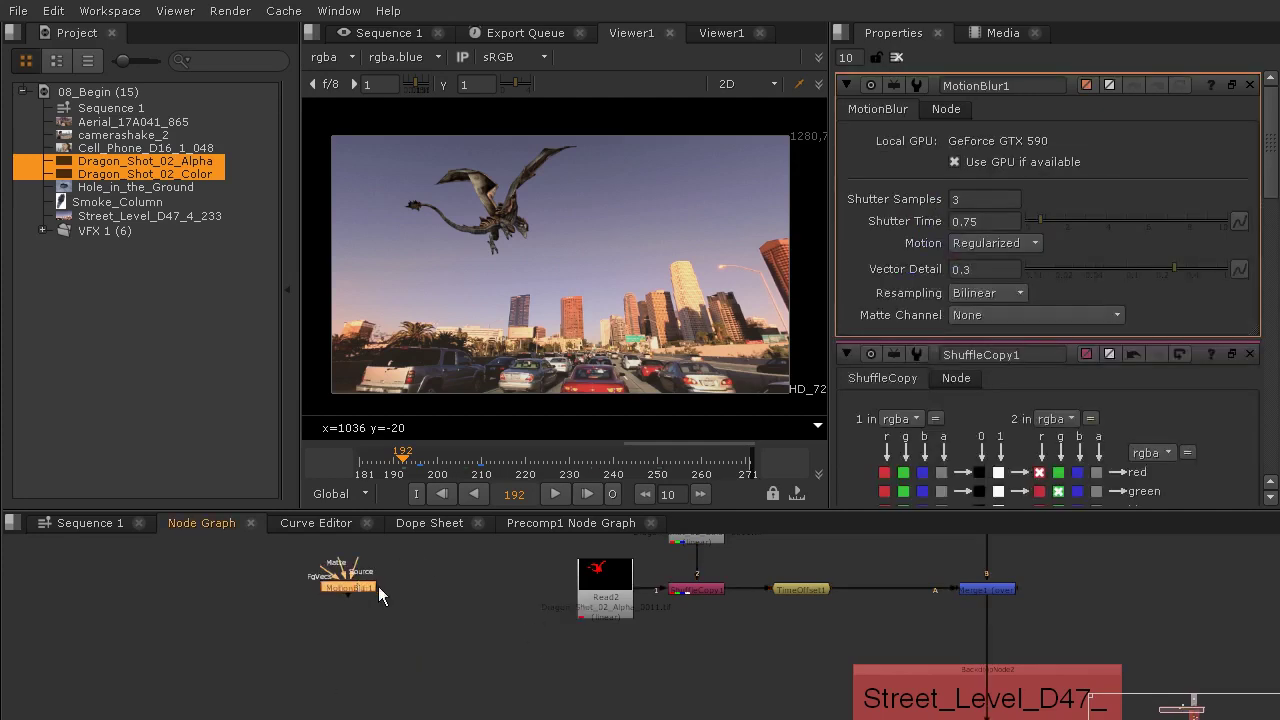
left_click_drag(378, 596, 531, 617)
scroll(392, 608, "up", 3)
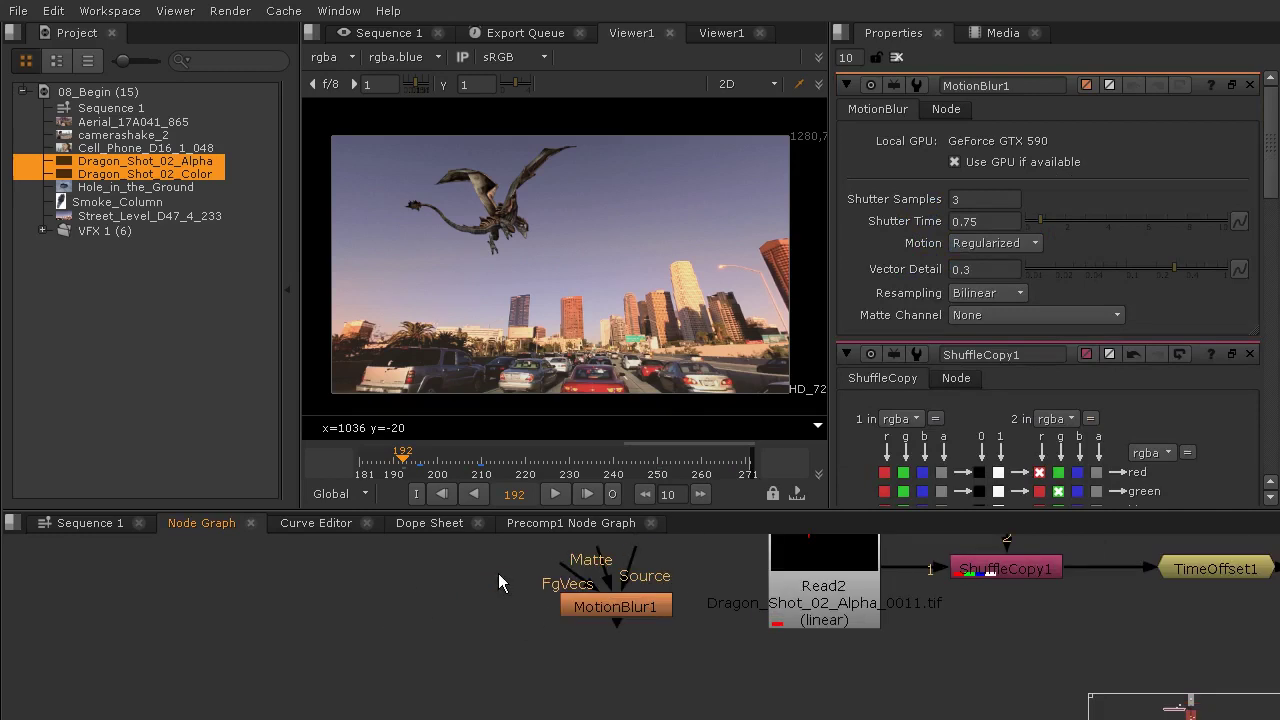
Step: Add a VectorGenerator node via the node search
key("Tab")
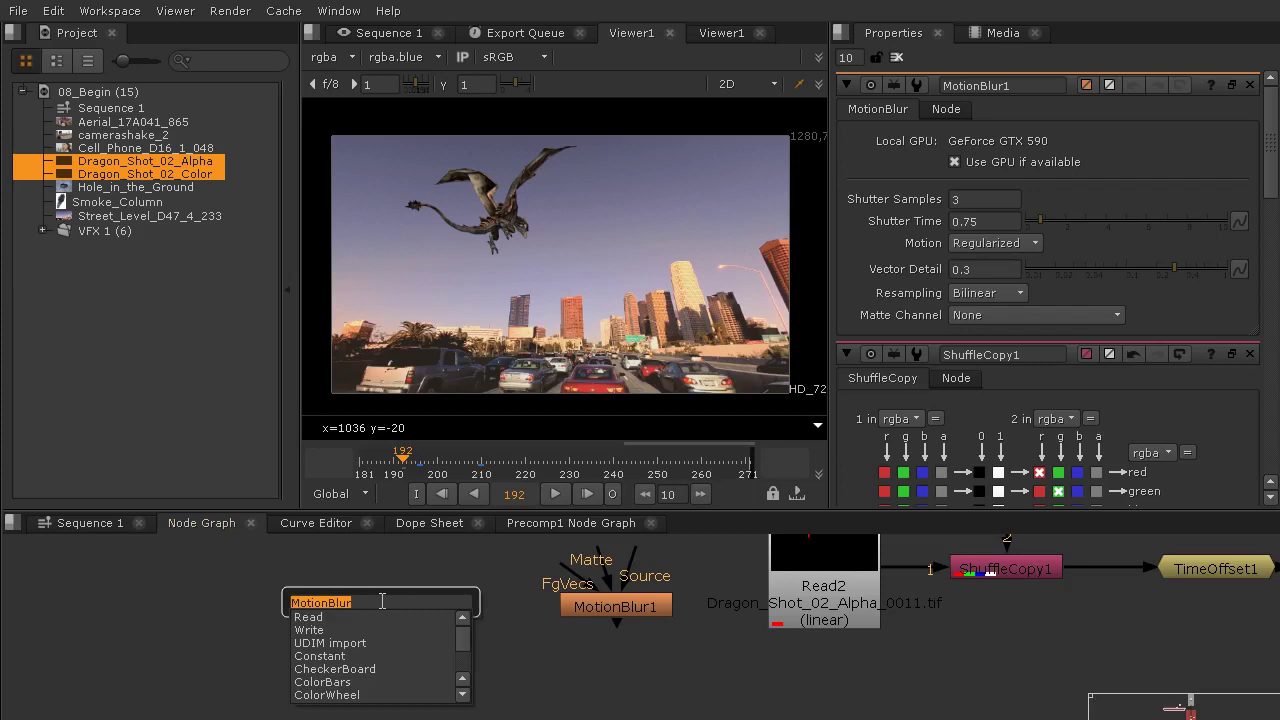
type("ver")
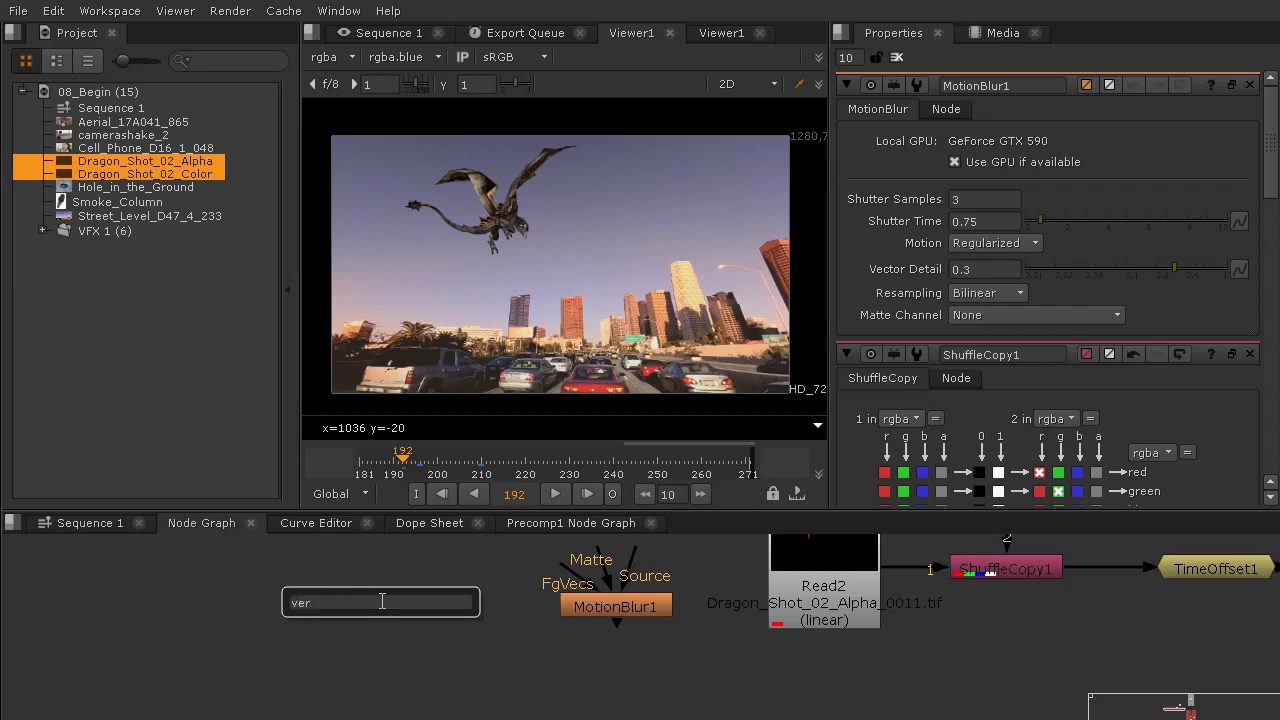
key("BackSpace")
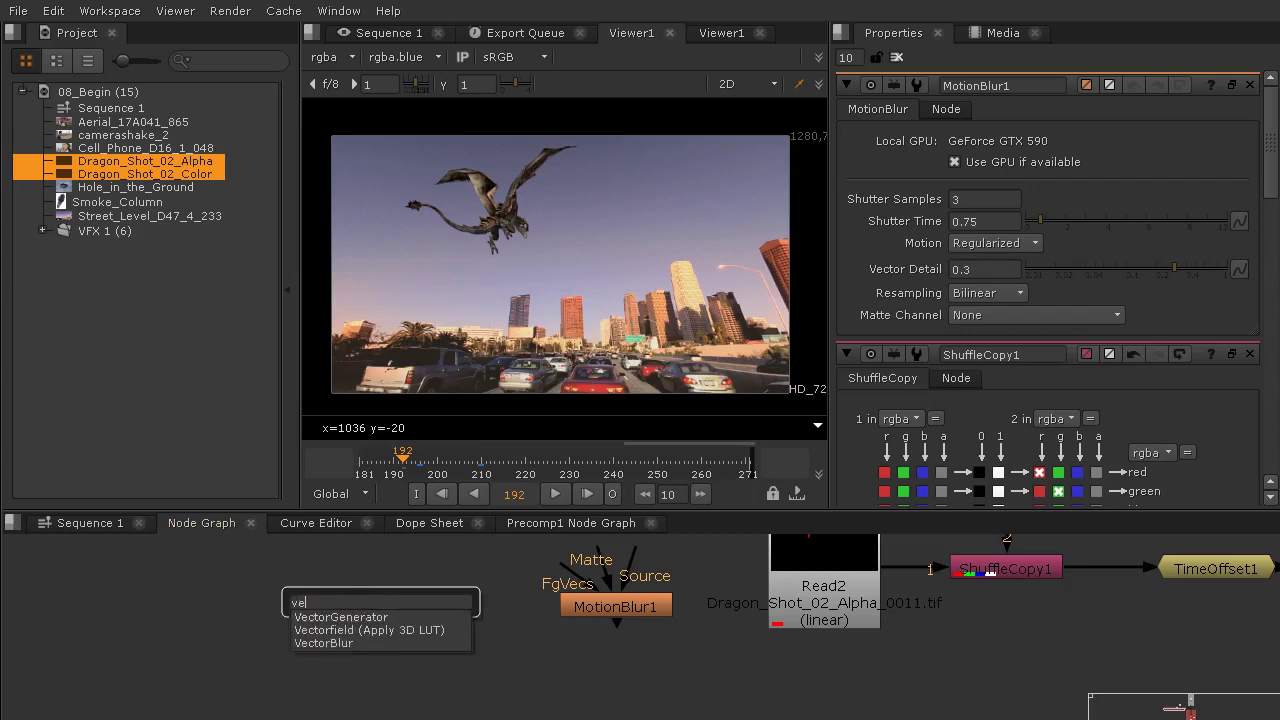
left_click(362, 617)
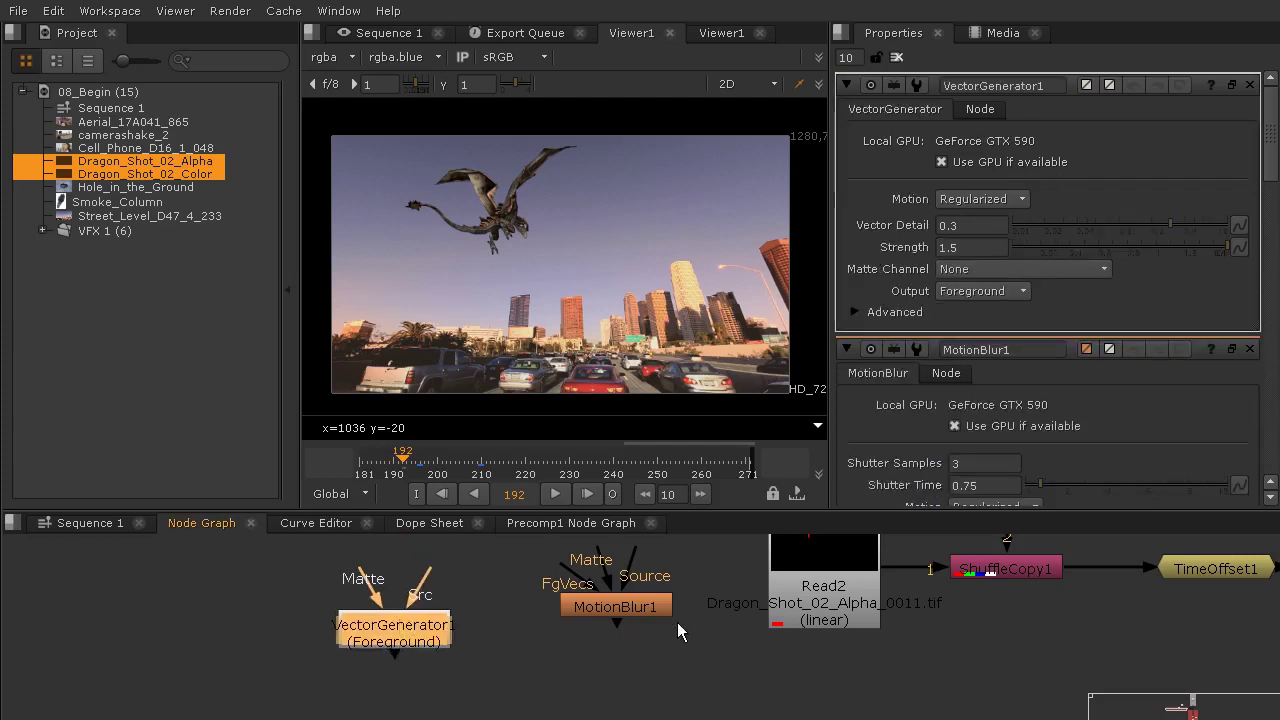
scroll(882, 605, "down", 6)
scroll(762, 635, "up", 3)
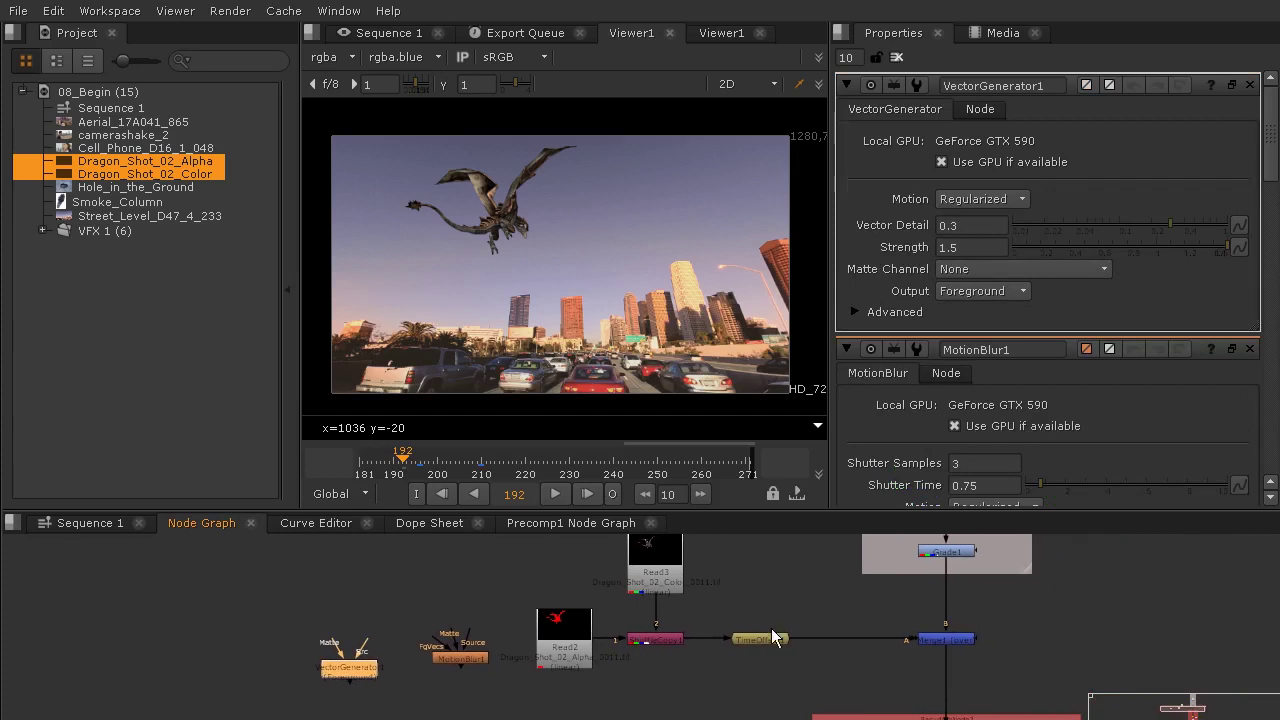
Step: Insert VectorGenerator1 and then MotionBlur1 between TimeOffset1 and Merge1
left_click(766, 636)
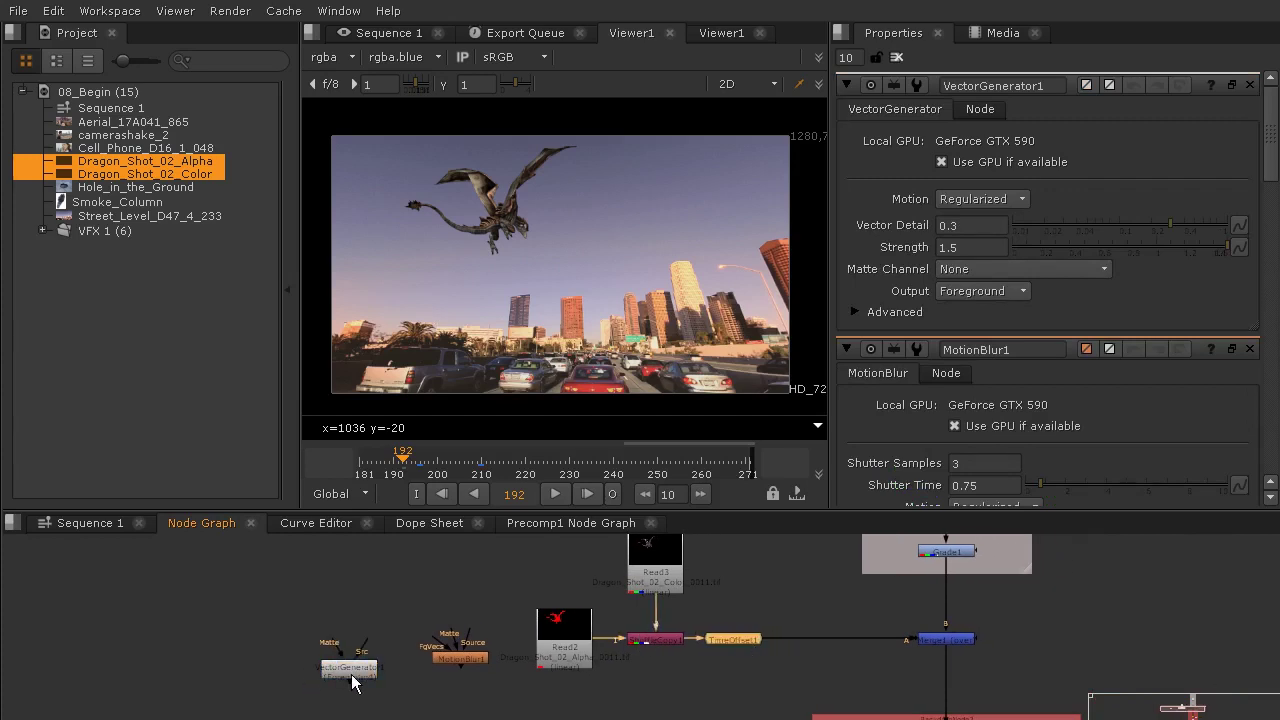
left_click_drag(350, 670, 816, 643)
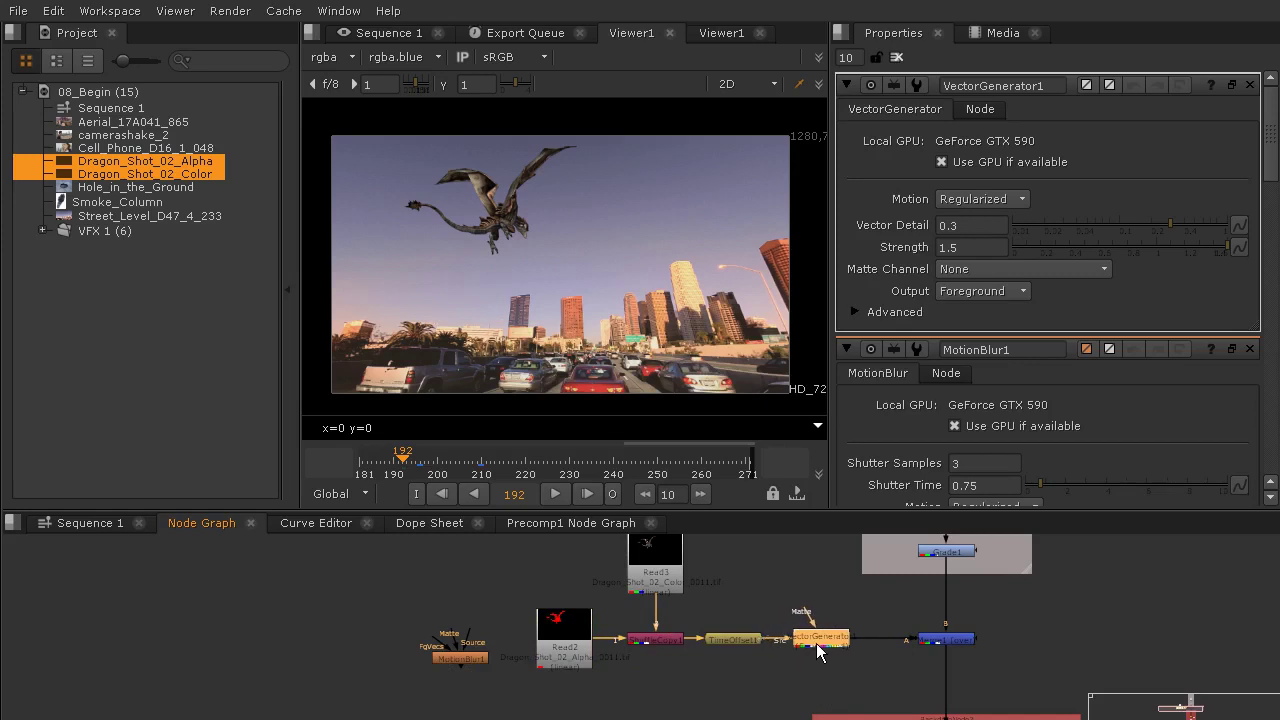
left_click_drag(447, 659, 869, 636)
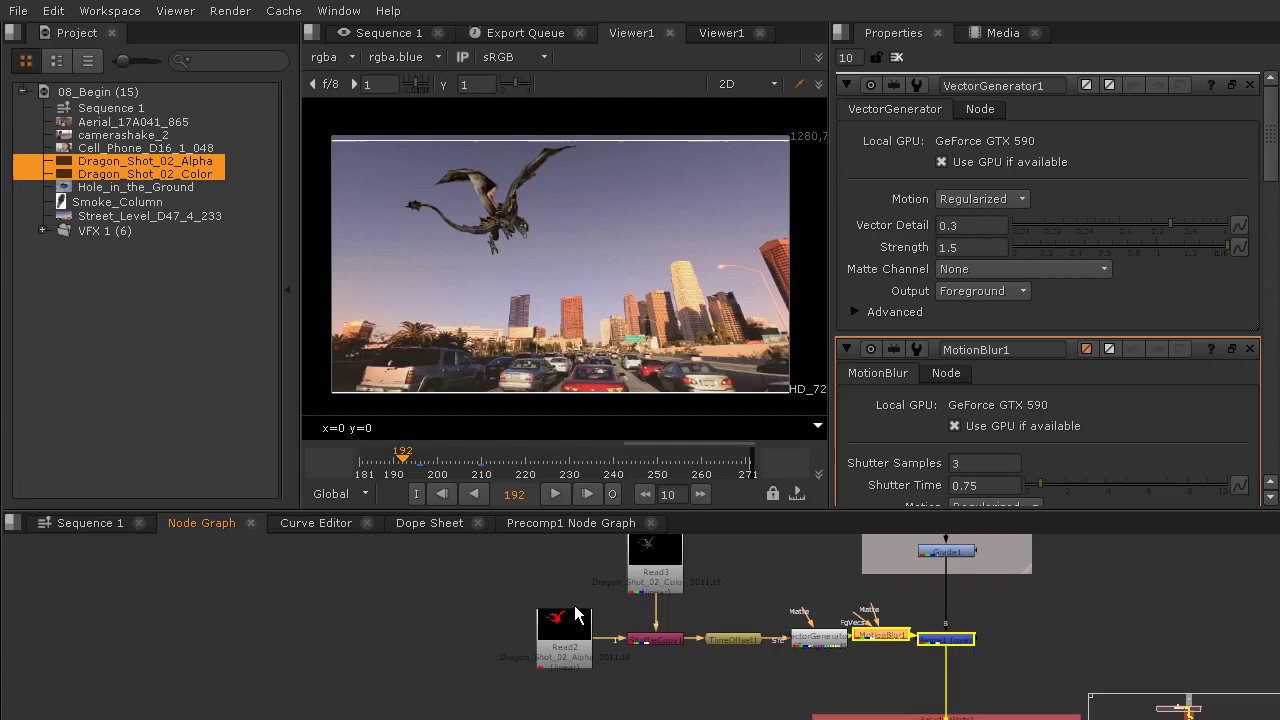
scroll(830, 620, "up", 3)
left_click_drag(812, 660, 779, 612)
Step: Wire MotionBlur1's FgVecs to VectorGenerator1 and its Source to TimeOffset1
left_click_drag(890, 632, 745, 597)
left_click(1045, 662)
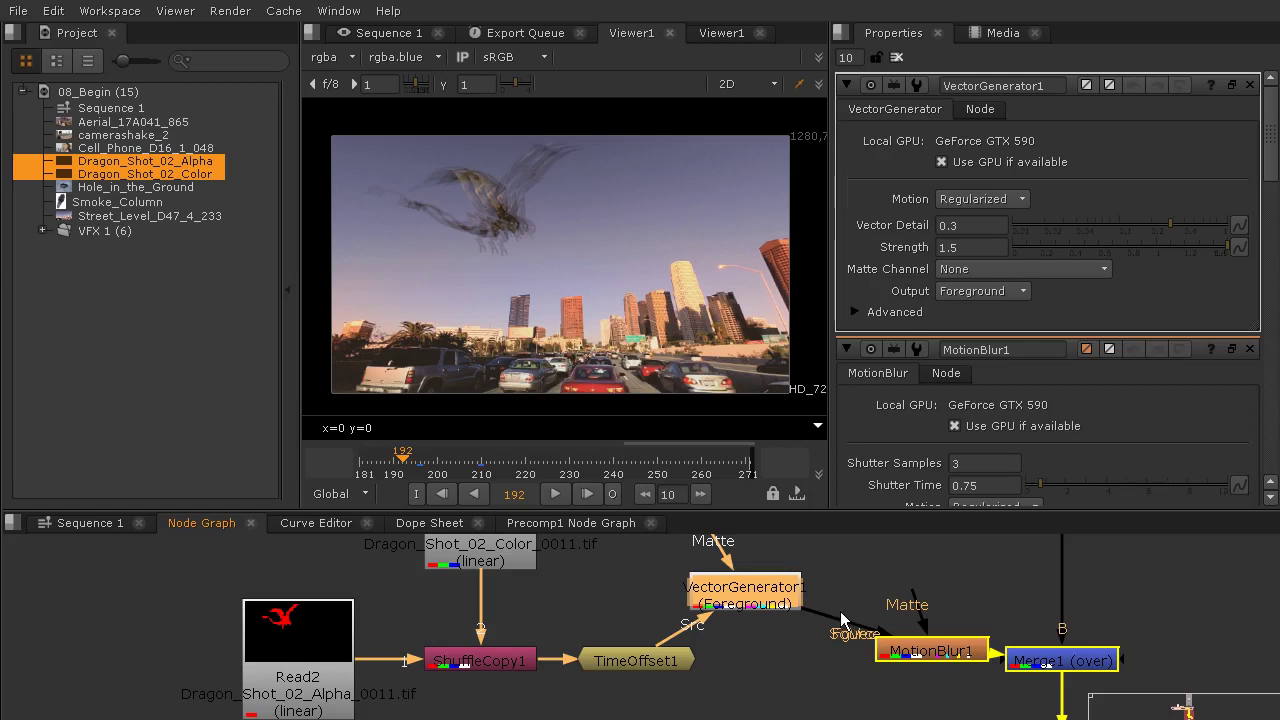
left_click(840, 617)
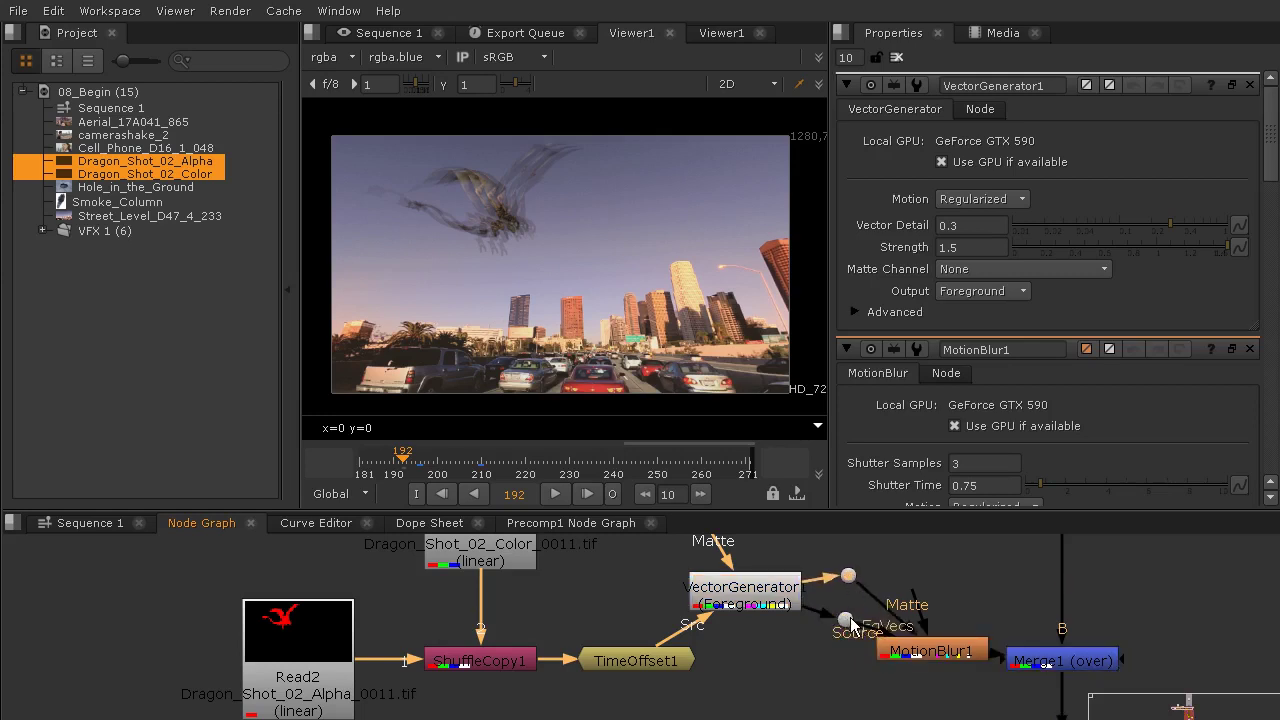
left_click_drag(848, 621, 816, 674)
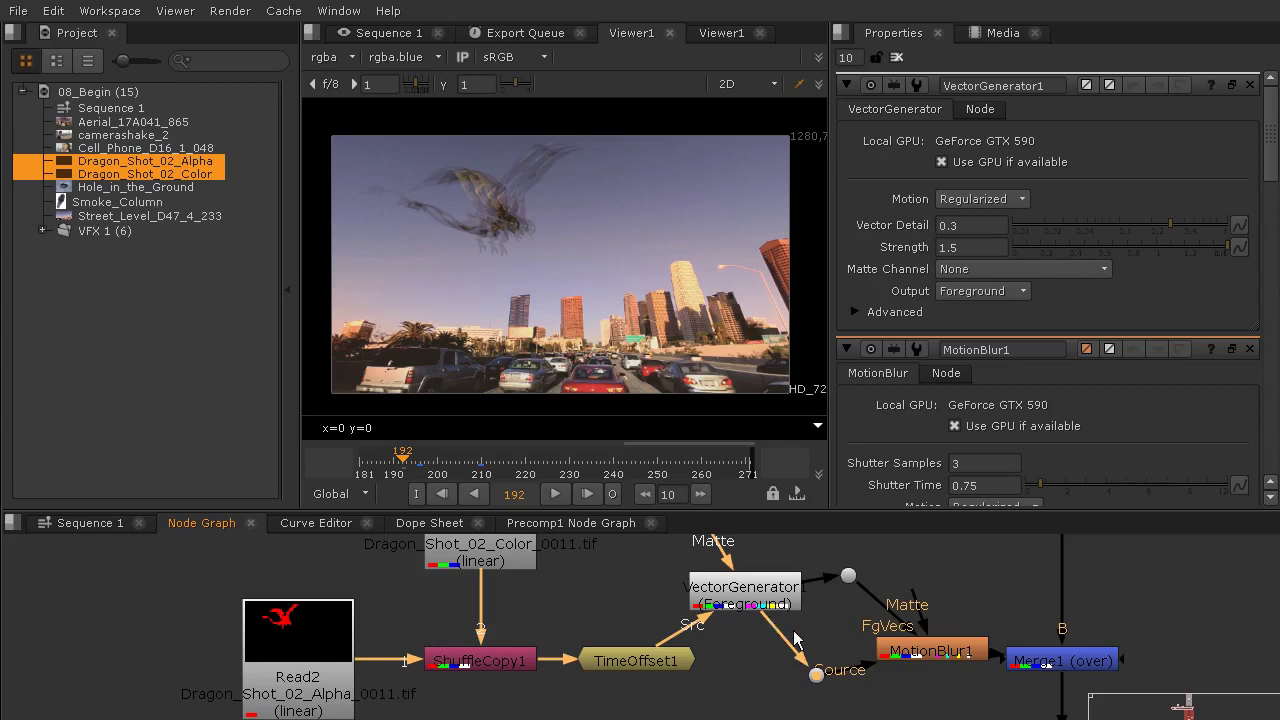
left_click_drag(784, 638, 686, 680)
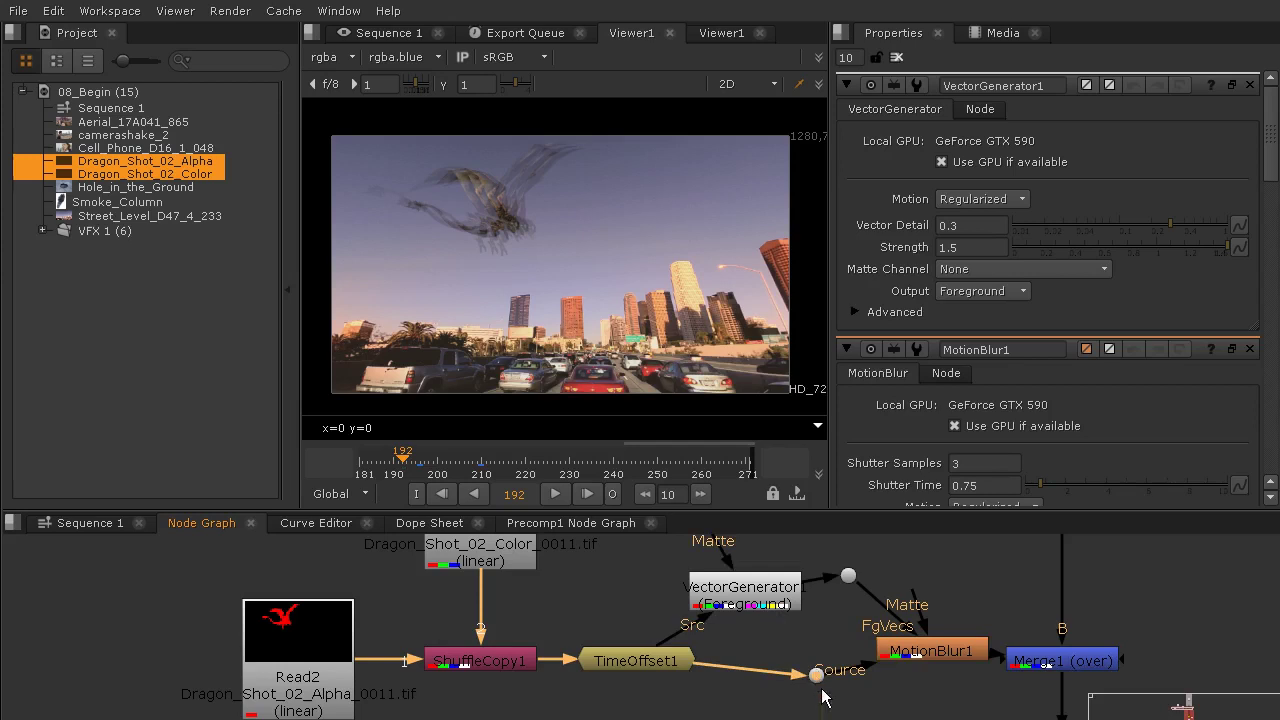
left_click_drag(818, 679, 815, 684)
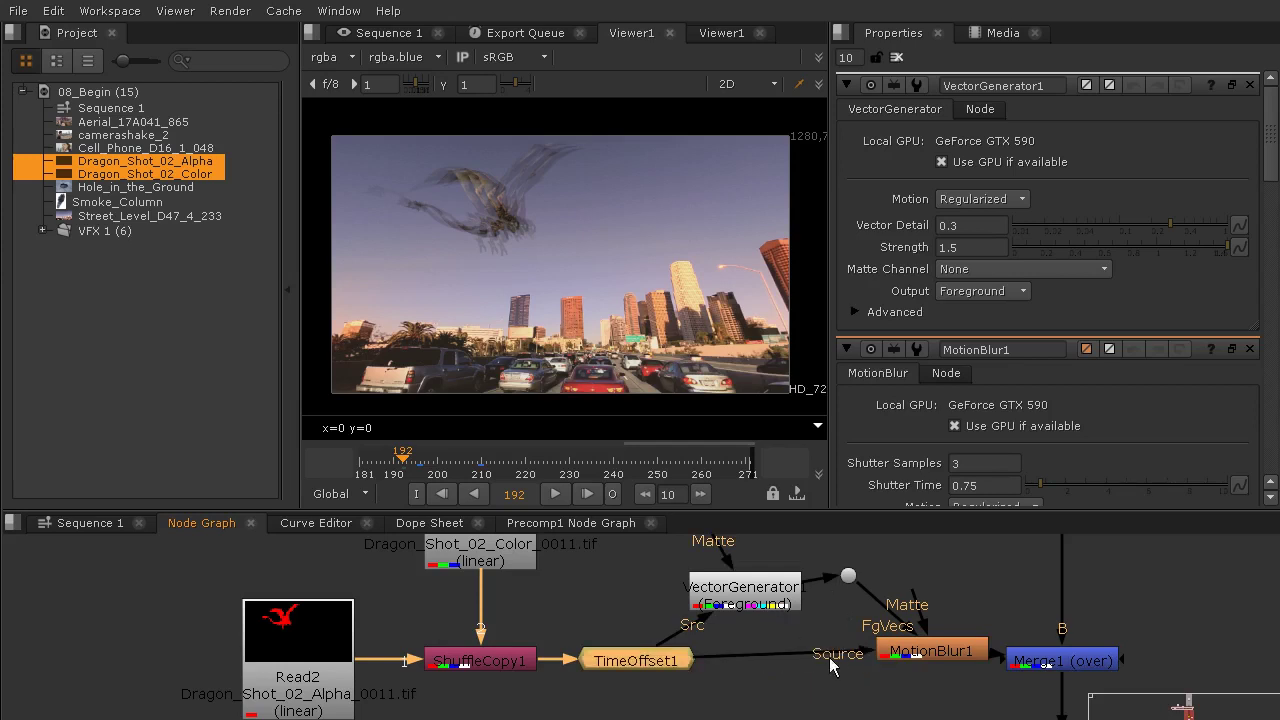
Step: Tidy MotionBlur1 and VectorGenerator1 and line the FgVecs Dot up above MotionBlur1
left_click_drag(920, 658, 894, 668)
mouse_move(760, 594)
left_mouse_down()
mouse_move(690, 578)
mouse_move(765, 575)
left_mouse_up()
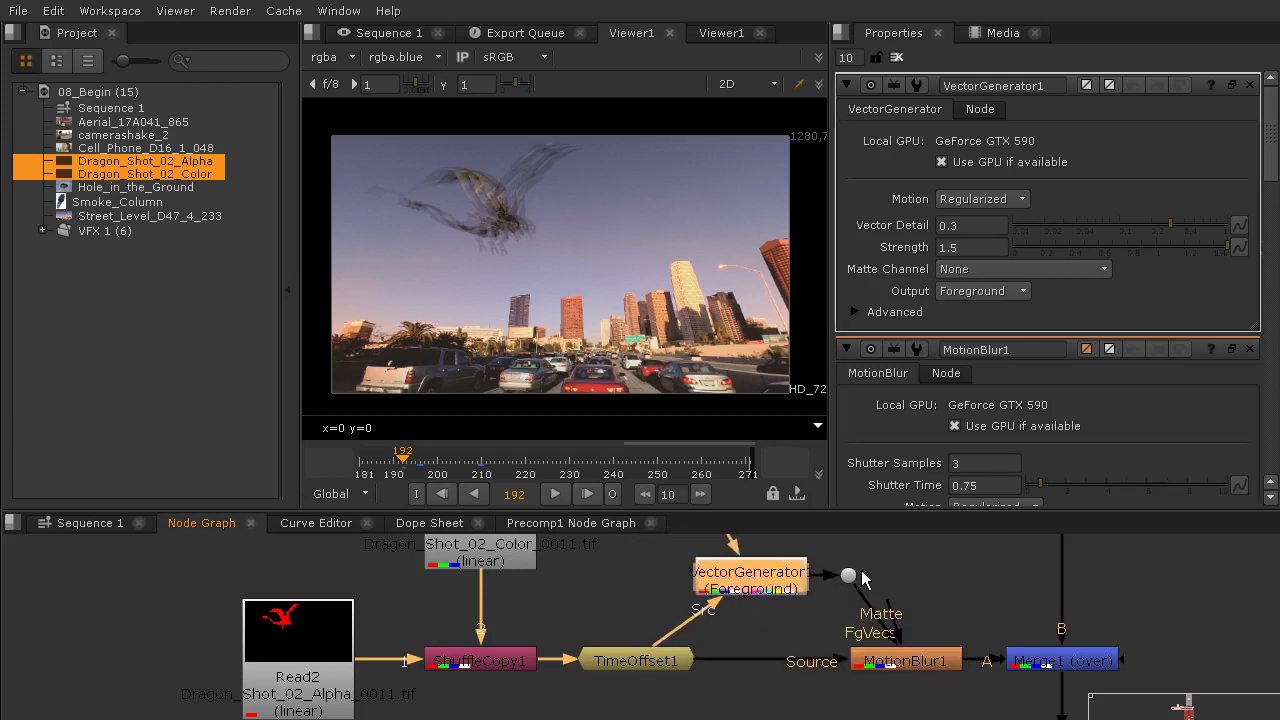
left_click(900, 570)
left_click_drag(903, 572, 910, 580)
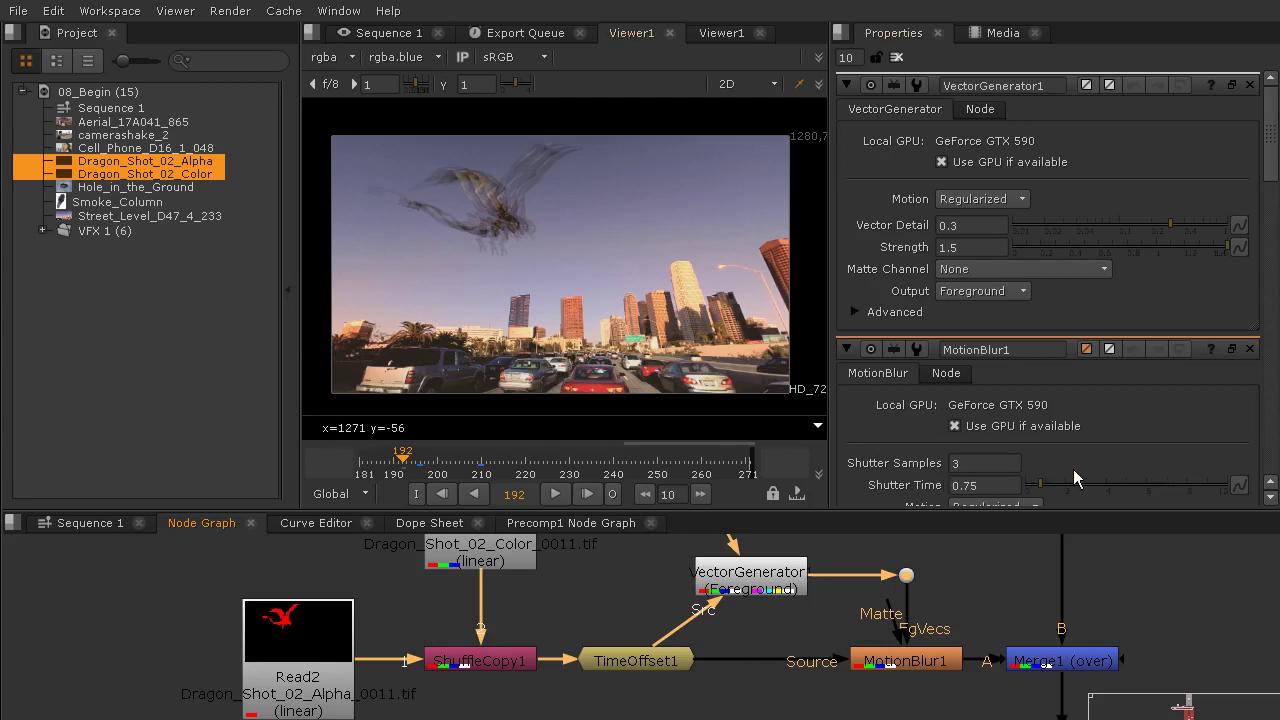
Step: Set MotionBlur1's Shutter Samples to 20
scroll(498, 159, "up", 2)
scroll(498, 159, "up", 1)
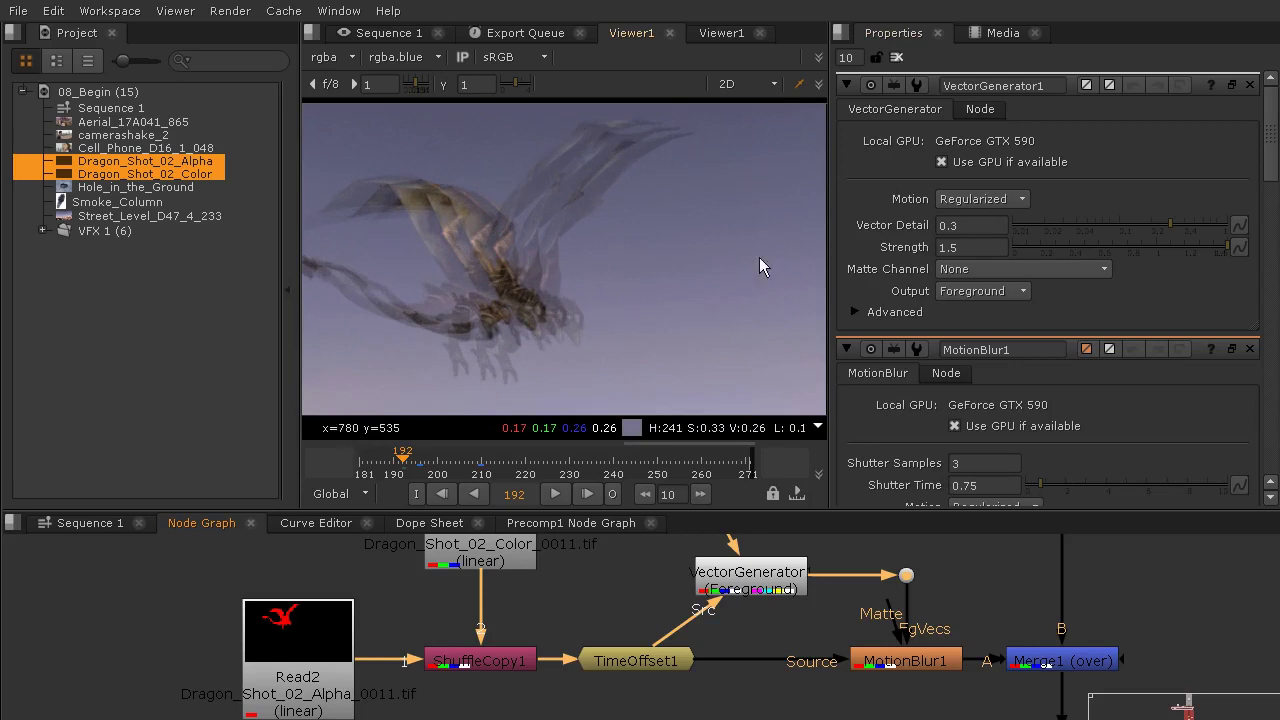
double_click(985, 463)
type("20")
key("Return")
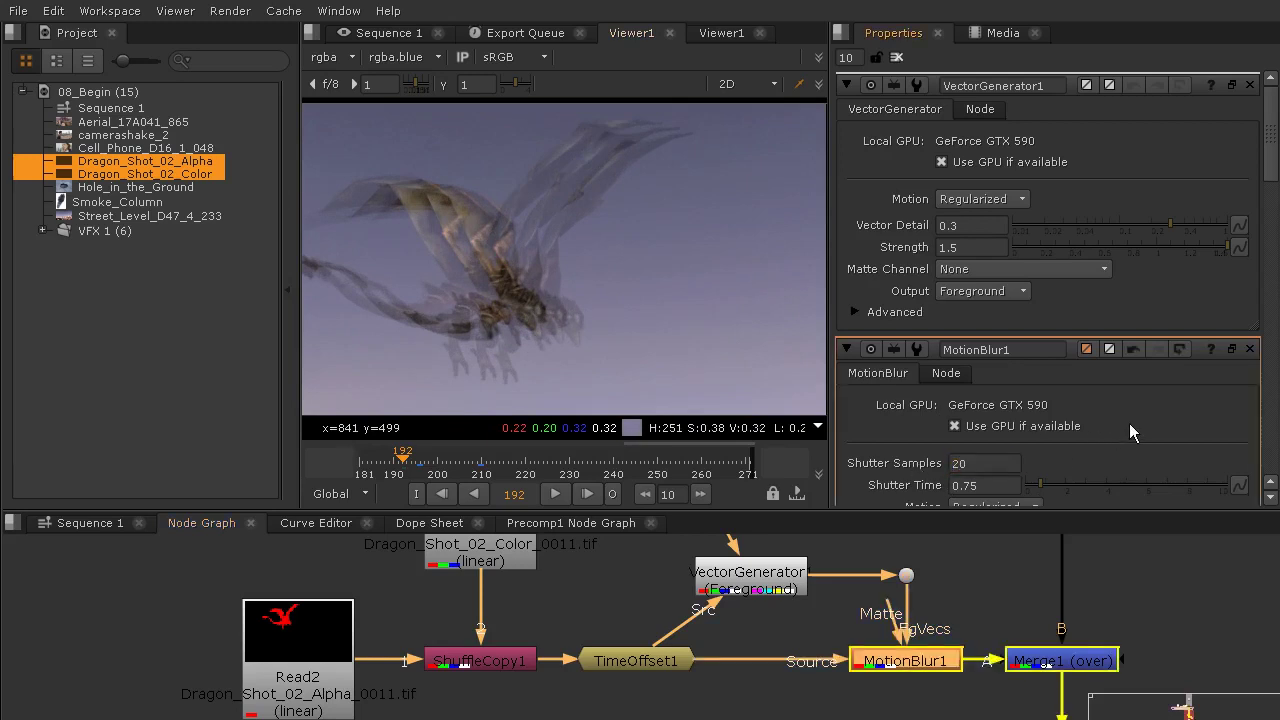
Step: Fit the image in the viewer, frame the dragon's node chain, and start playback
scroll(523, 193, "down", 3)
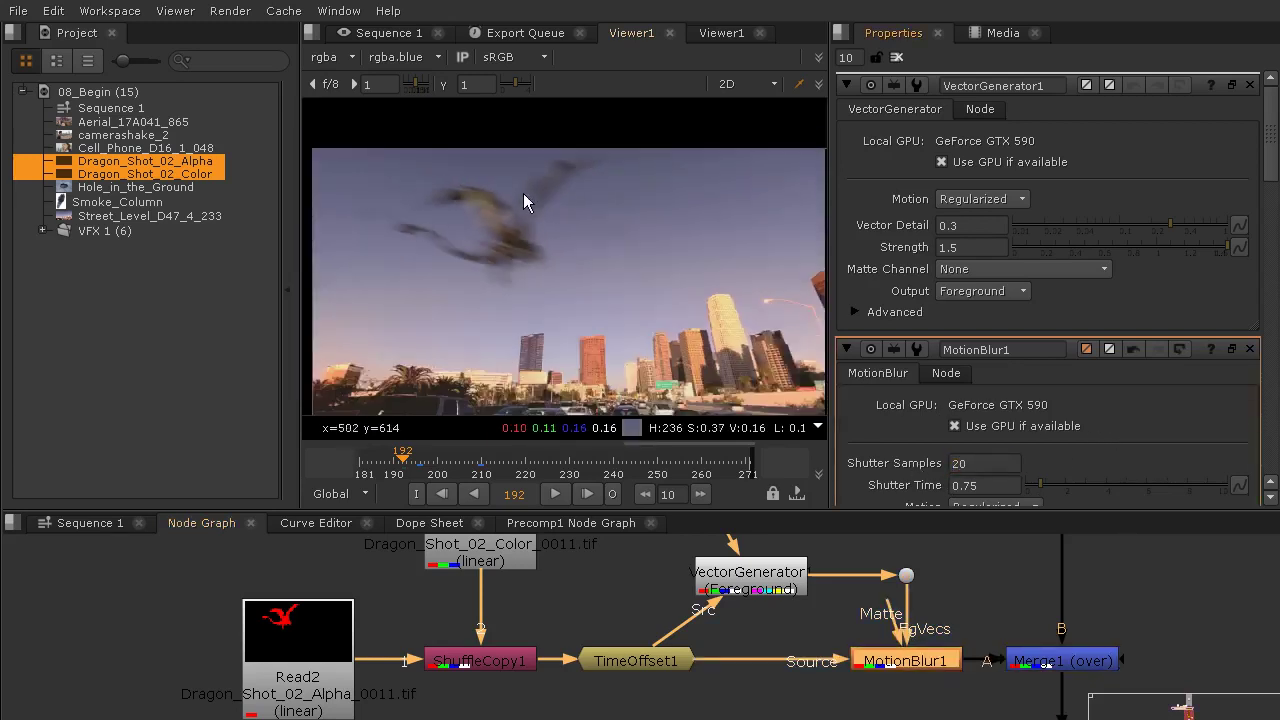
key("f")
scroll(577, 264, "down", 1)
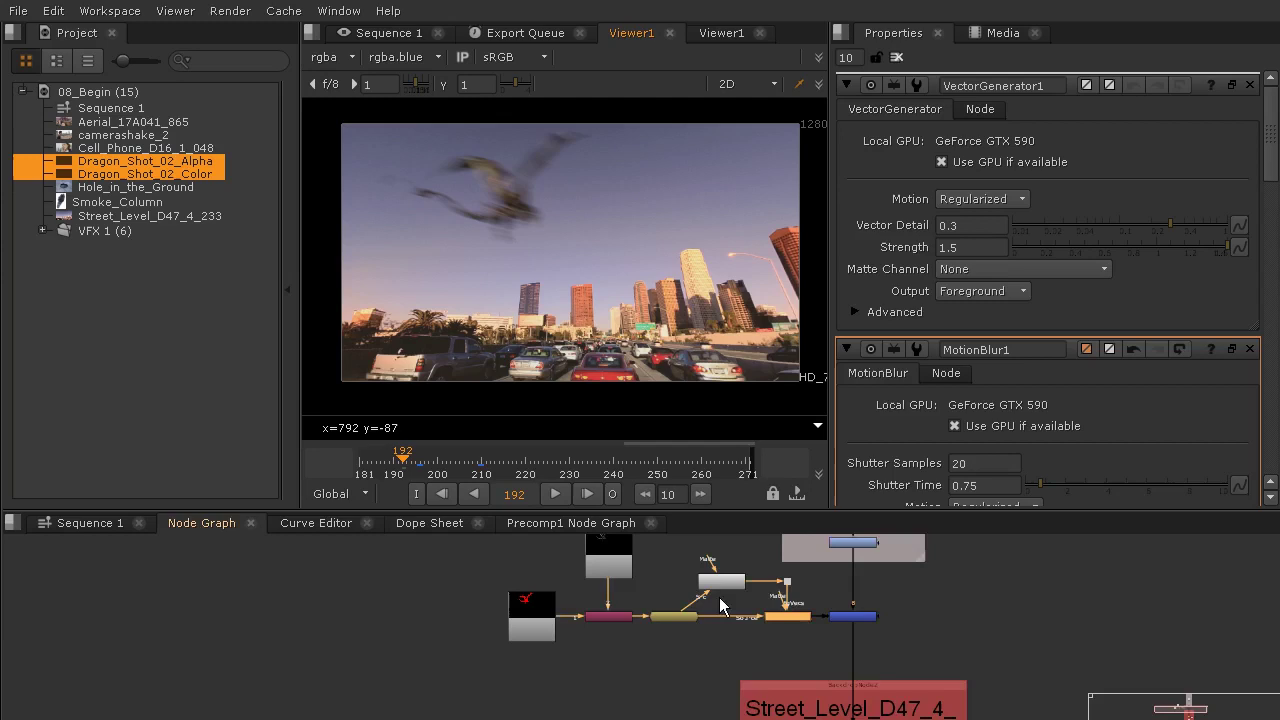
left_click_drag(720, 600, 604, 640)
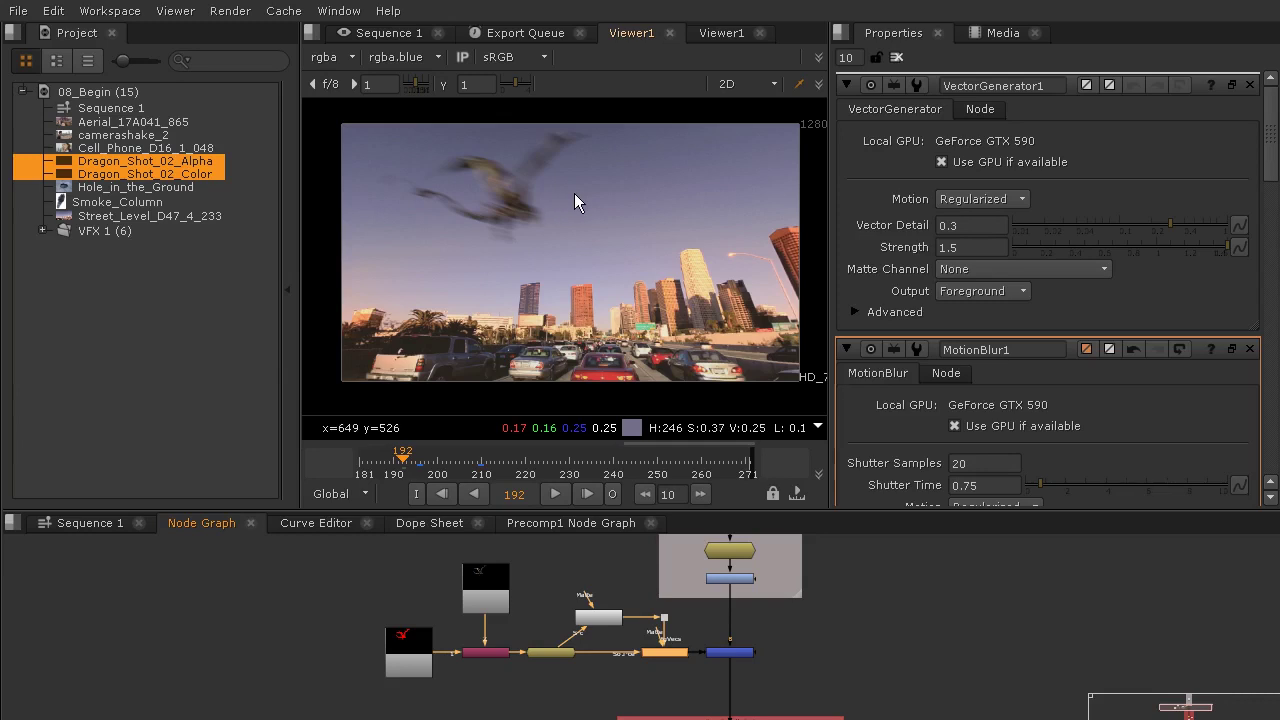
scroll(626, 640, "up", 5)
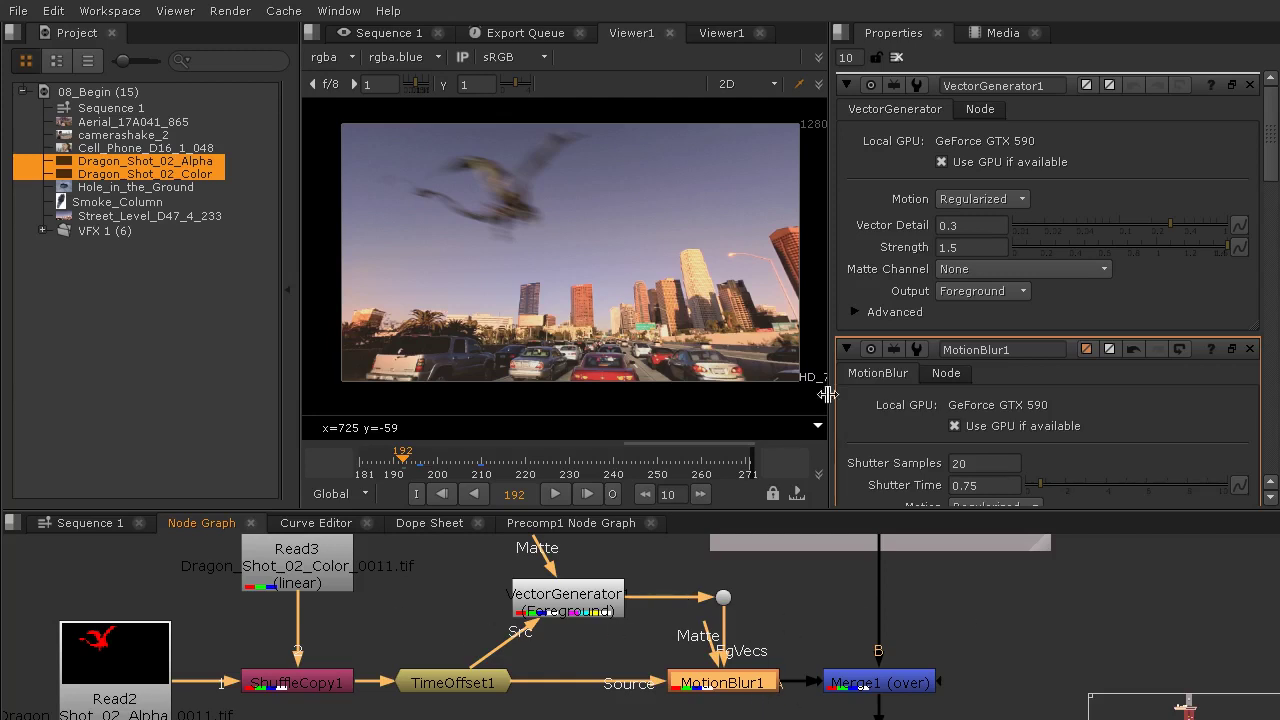
scroll(558, 108, "up", 3)
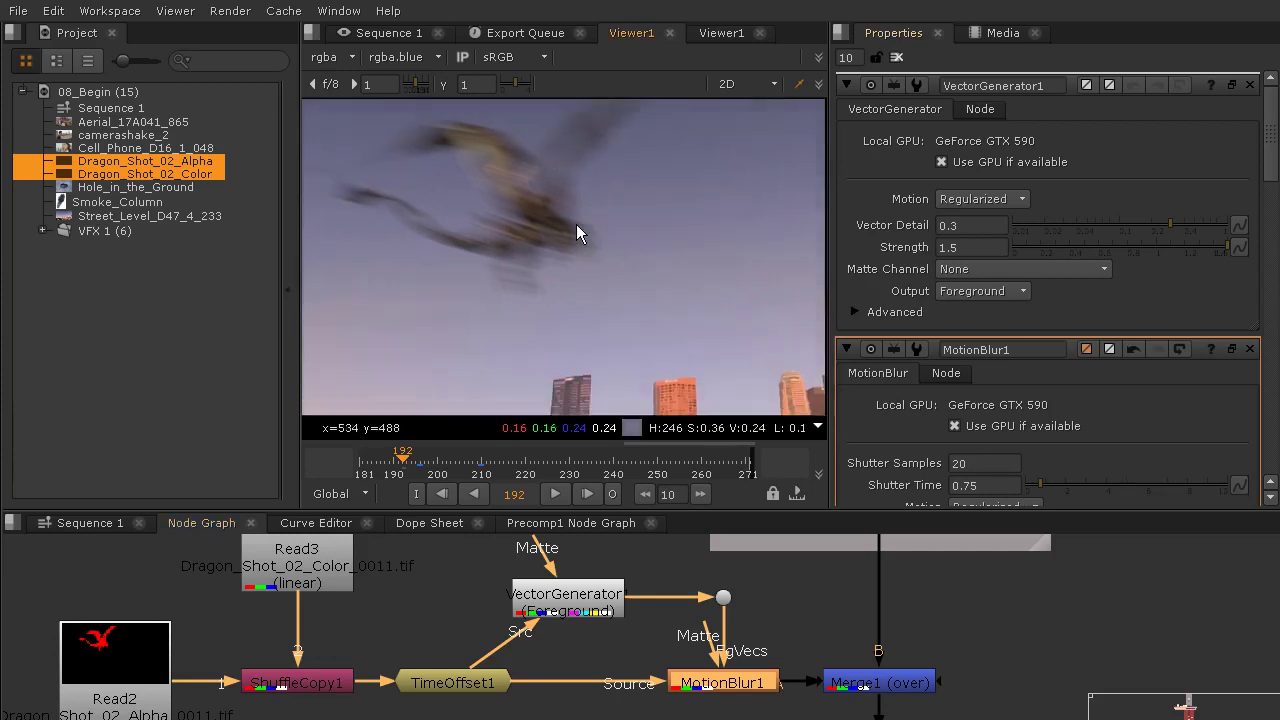
left_click(555, 494)
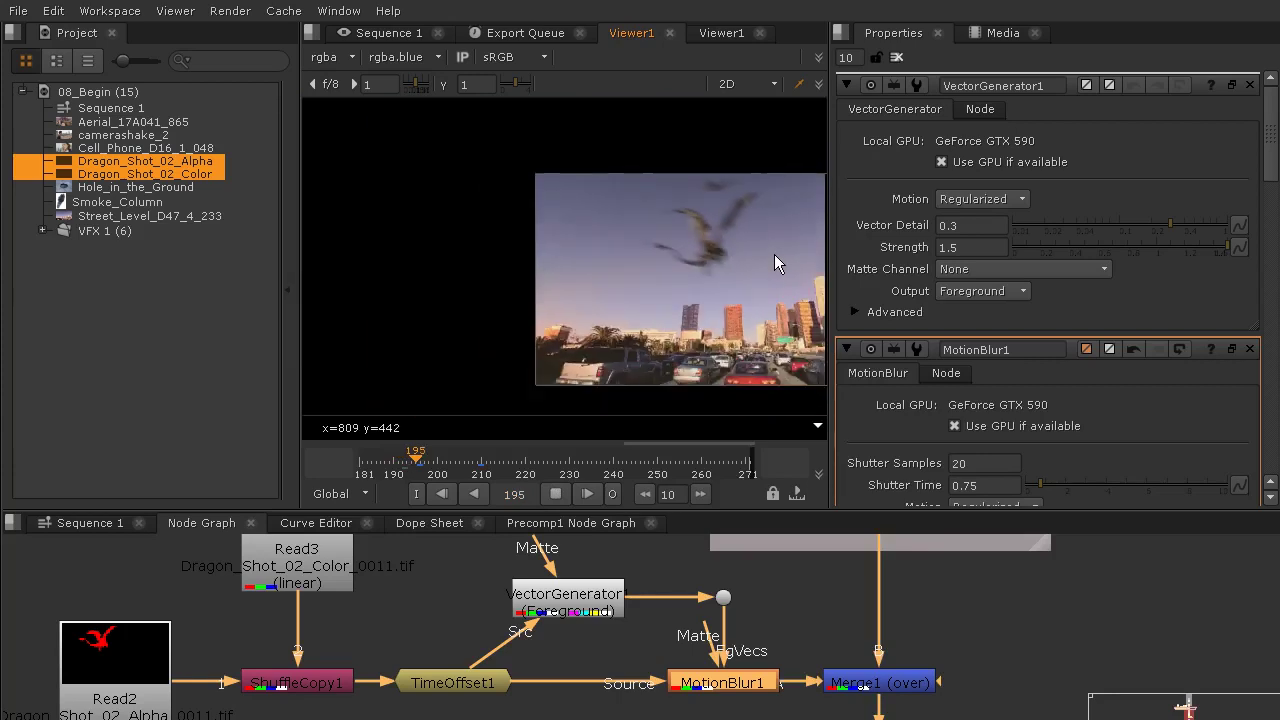
Step: Centre the footage frame in the viewer and stop playback, stepping back and forward one frame
left_click_drag(775, 255, 631, 277)
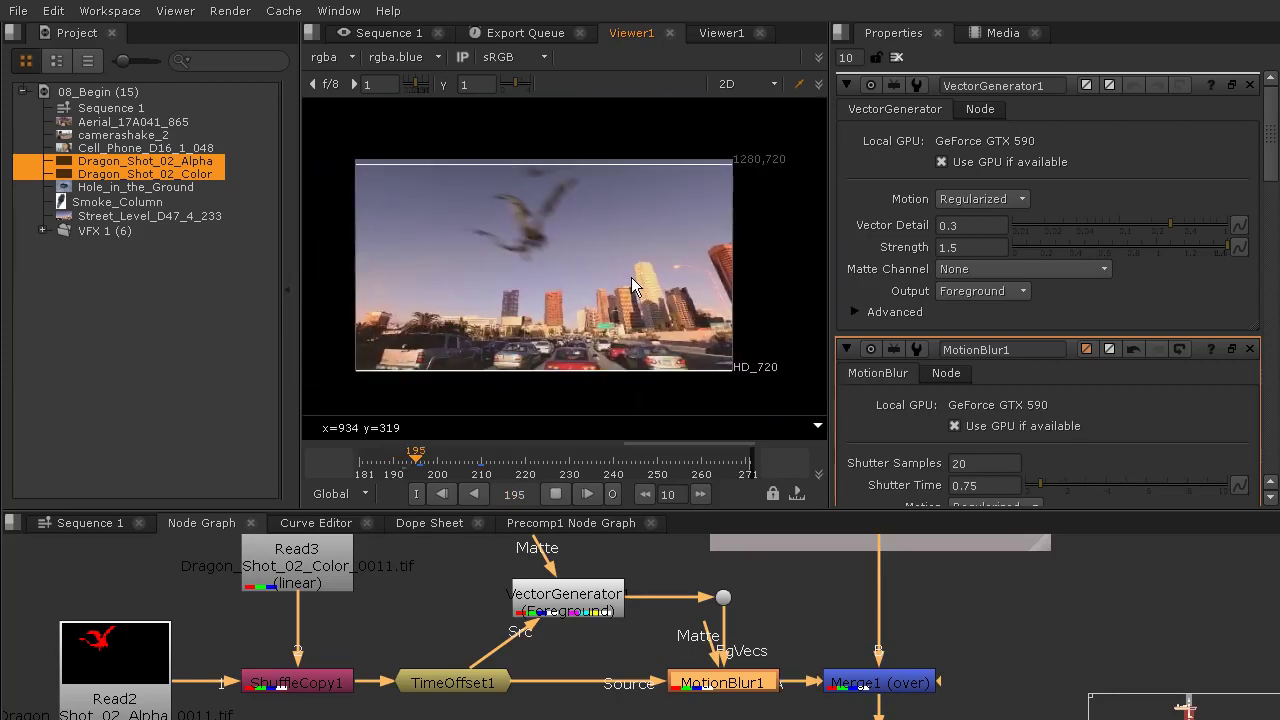
left_click(563, 493)
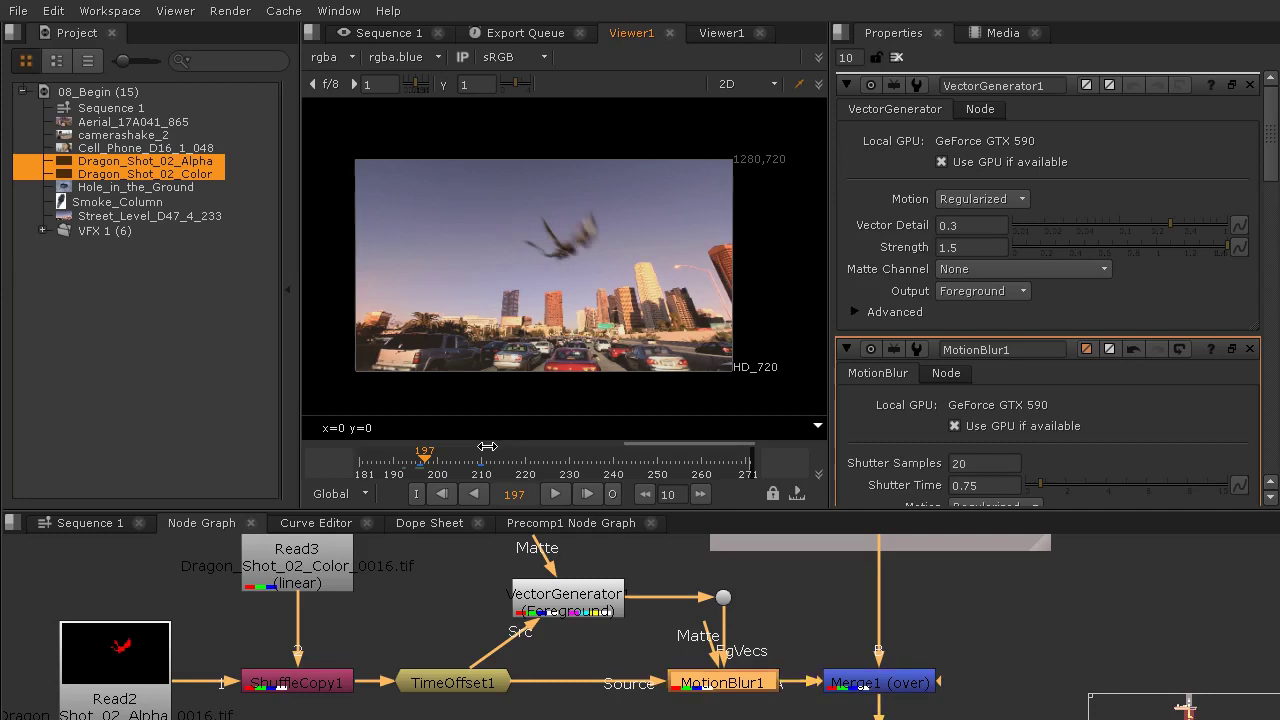
key("Left")
key("Left")
key("Left")
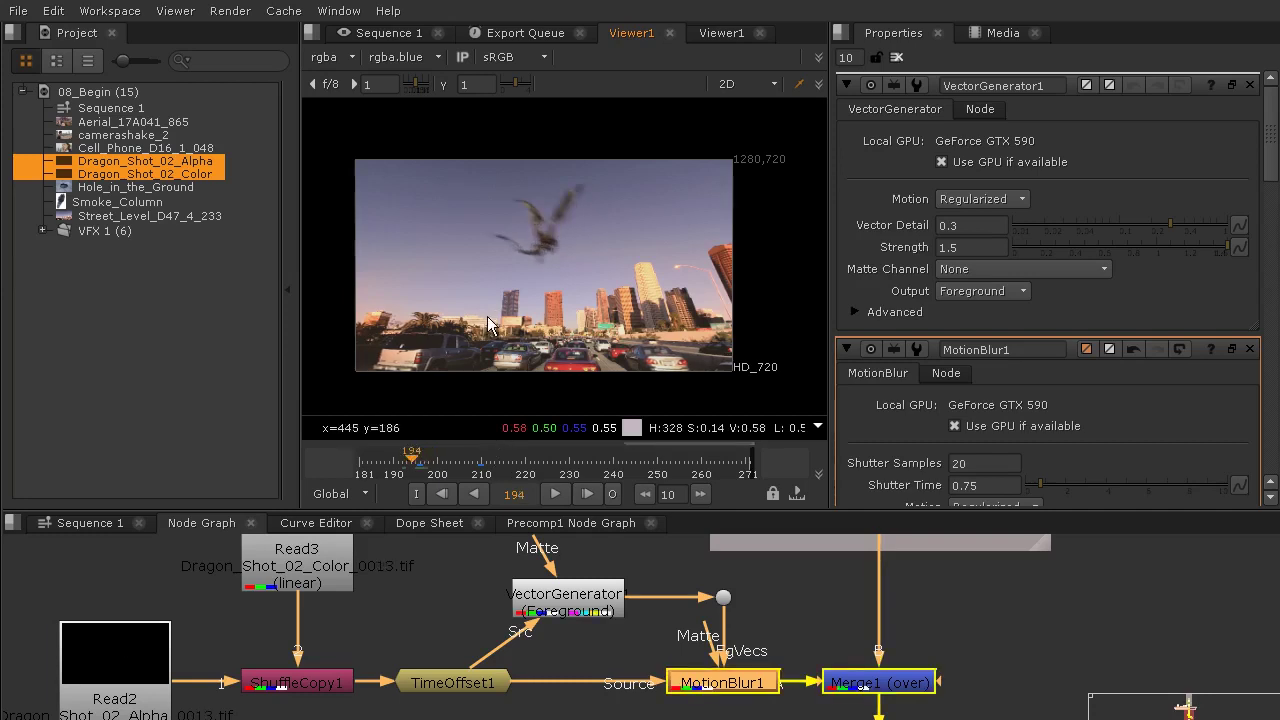
key("Right")
key("Right")
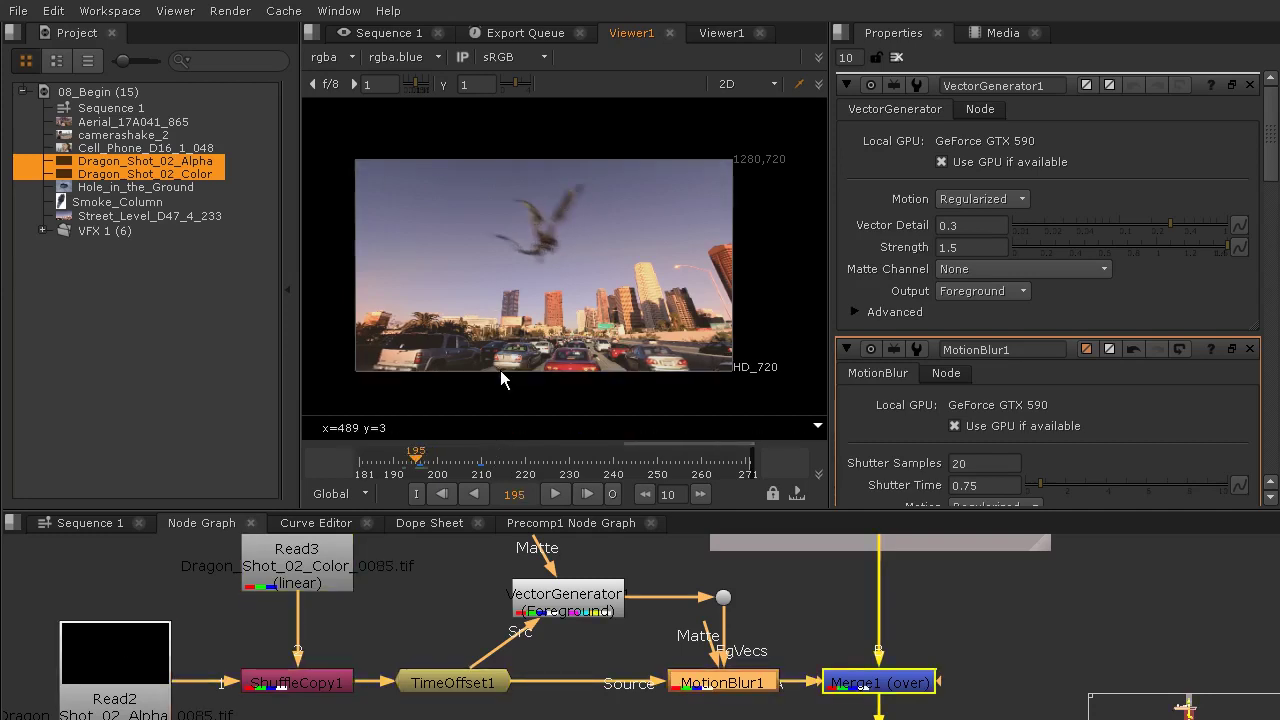
Step: Zoom in on the dragon and step forward to frame 198, then back to 196
scroll(519, 219, "up", 3)
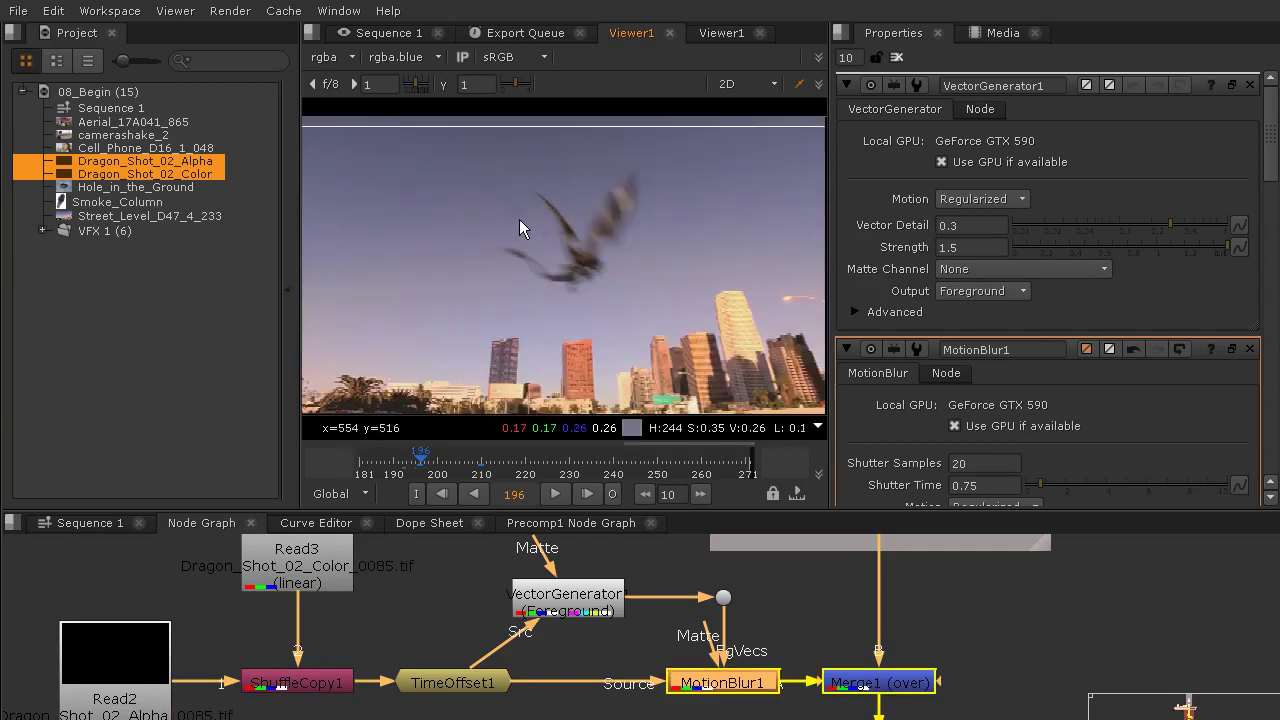
scroll(583, 251, "up", 2)
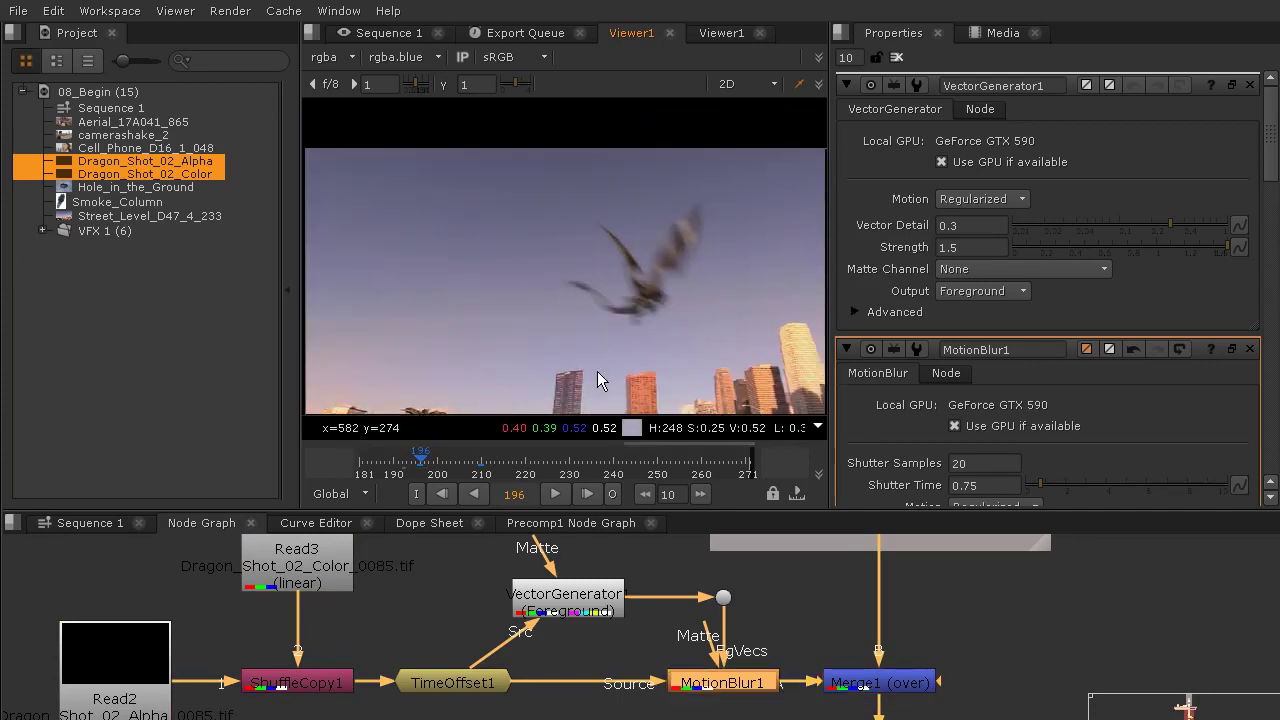
key("Right")
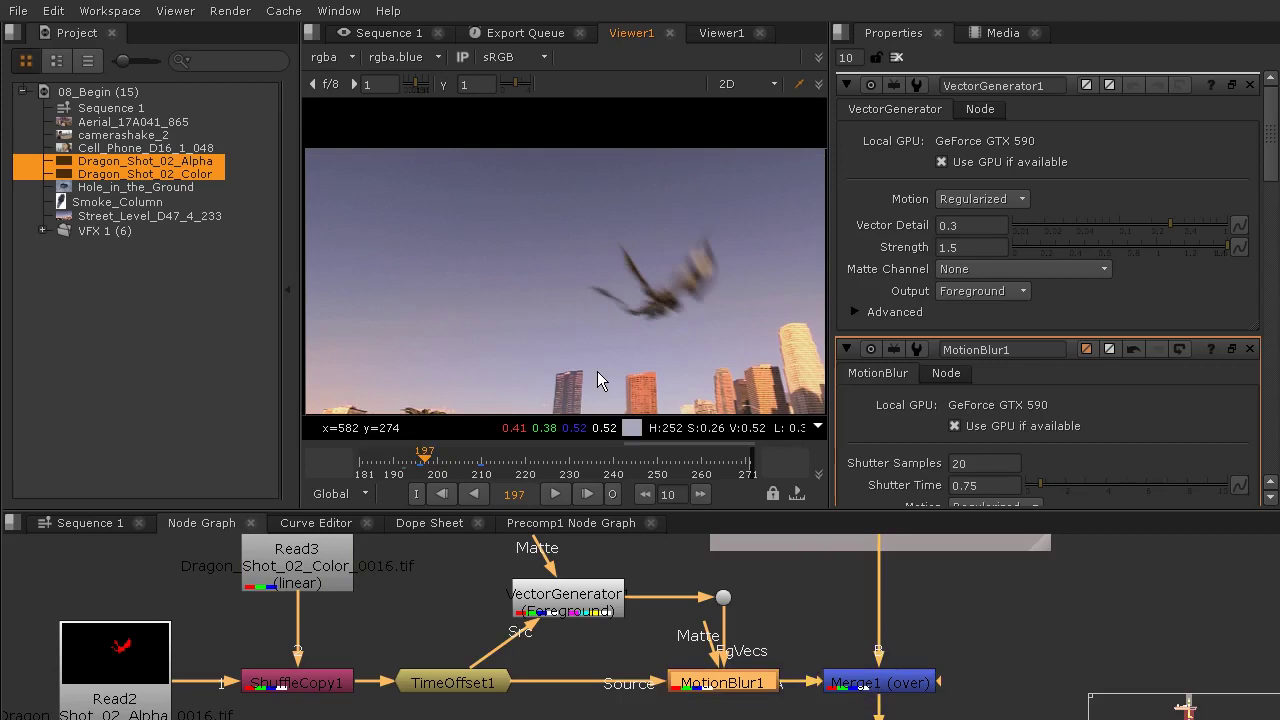
key("Right")
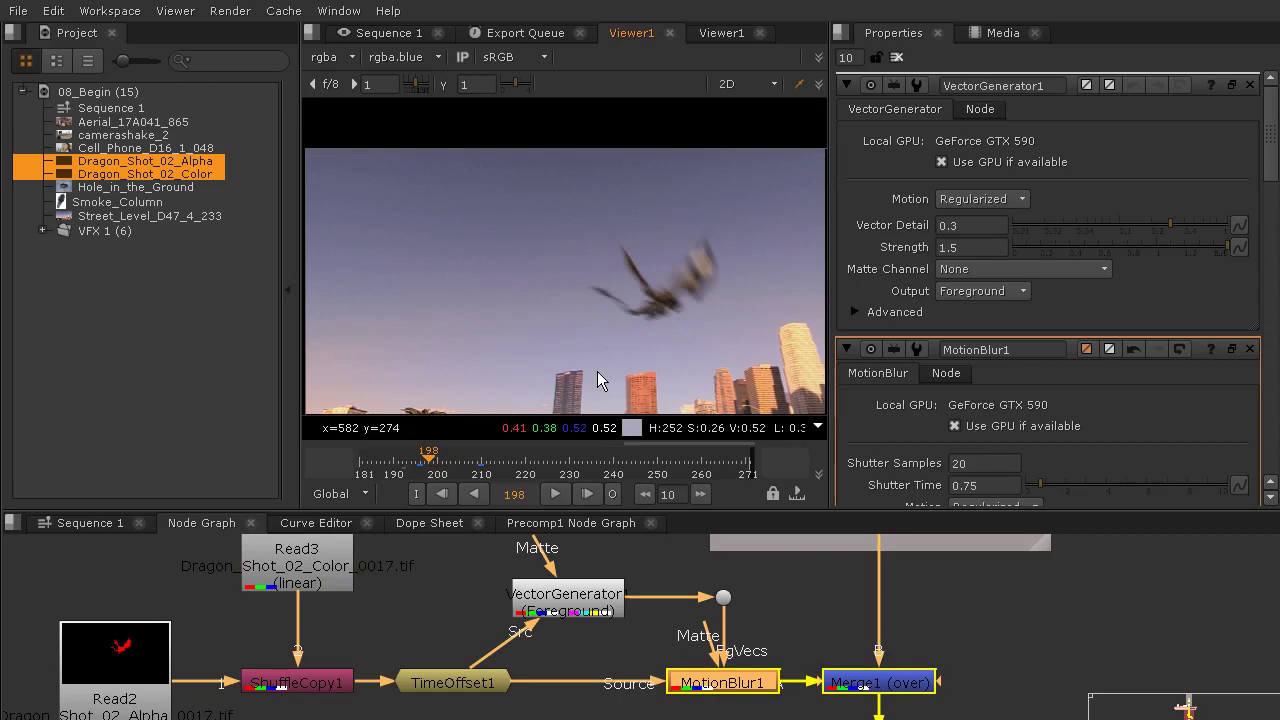
key("Left")
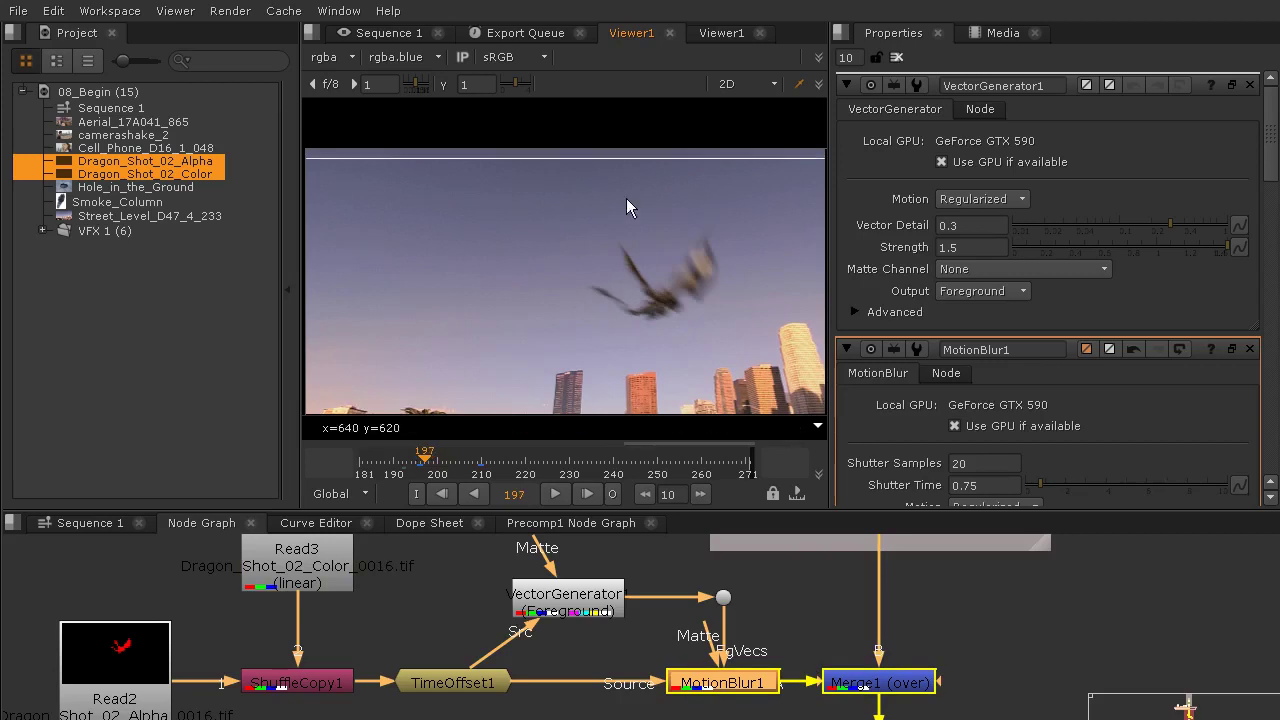
key("Left")
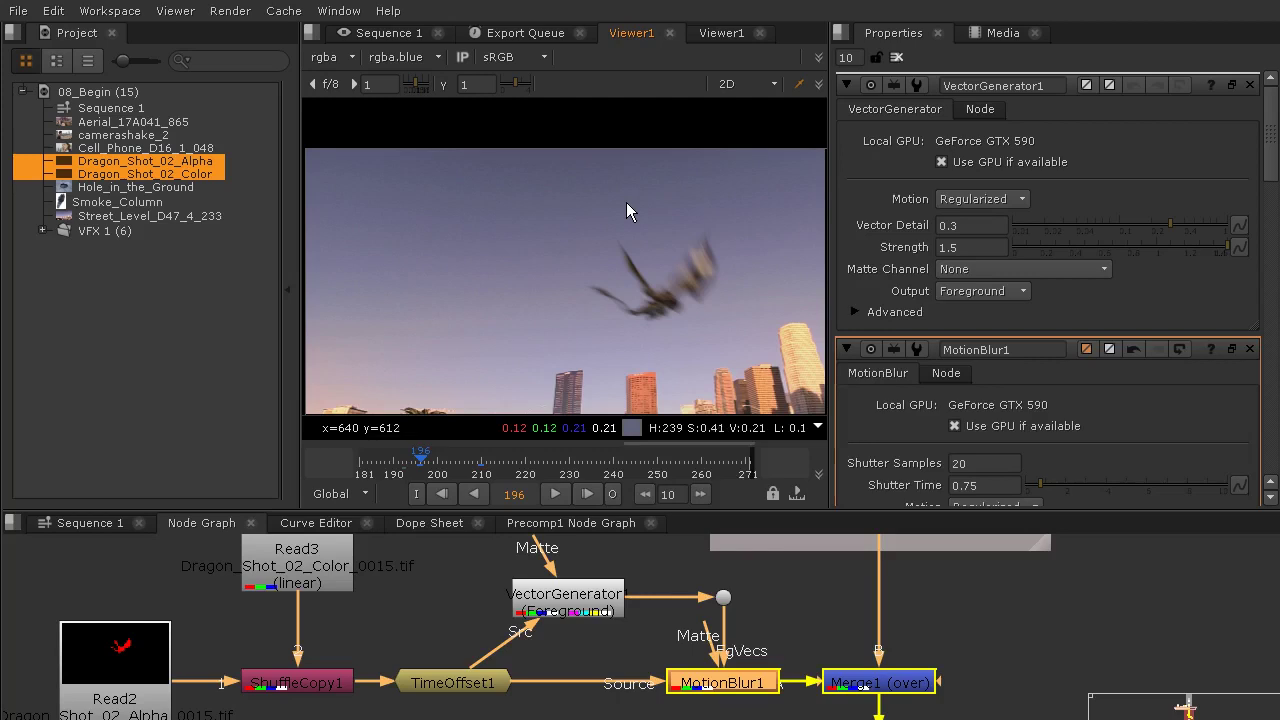
Step: Step back through frames 195 to 192, then forward to frame 194, and zoom back out
key("Left")
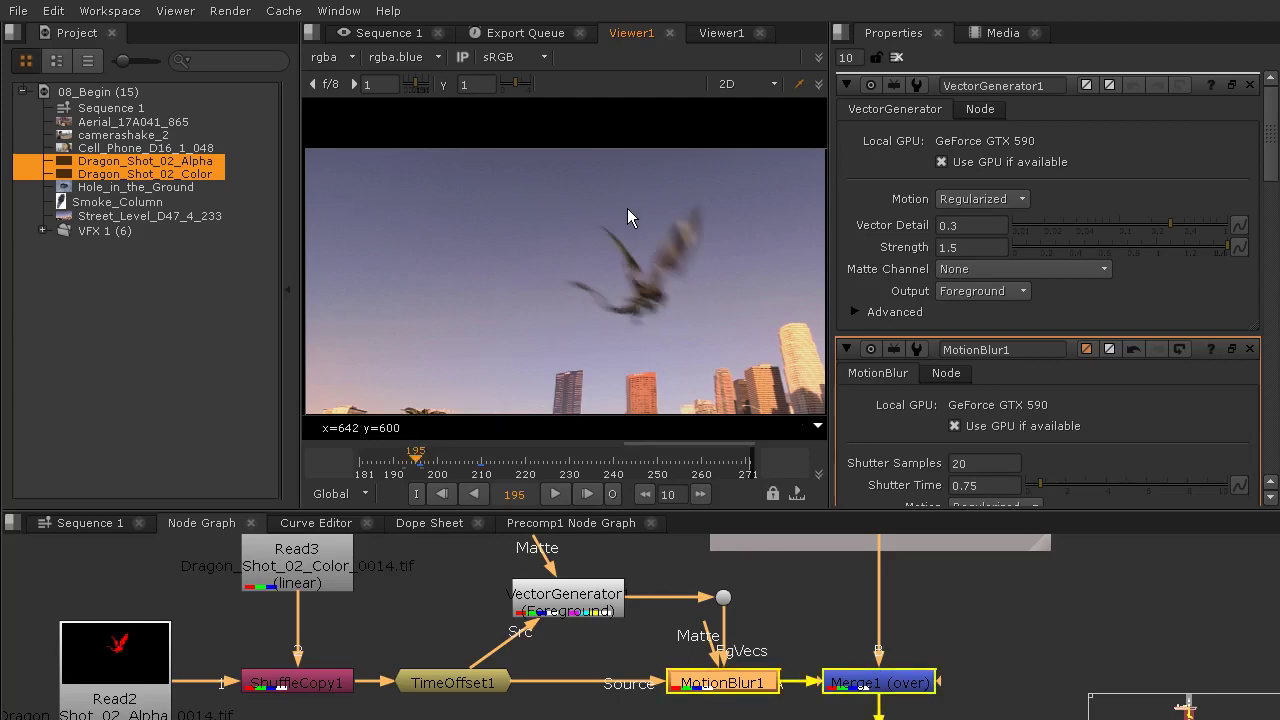
key("Left")
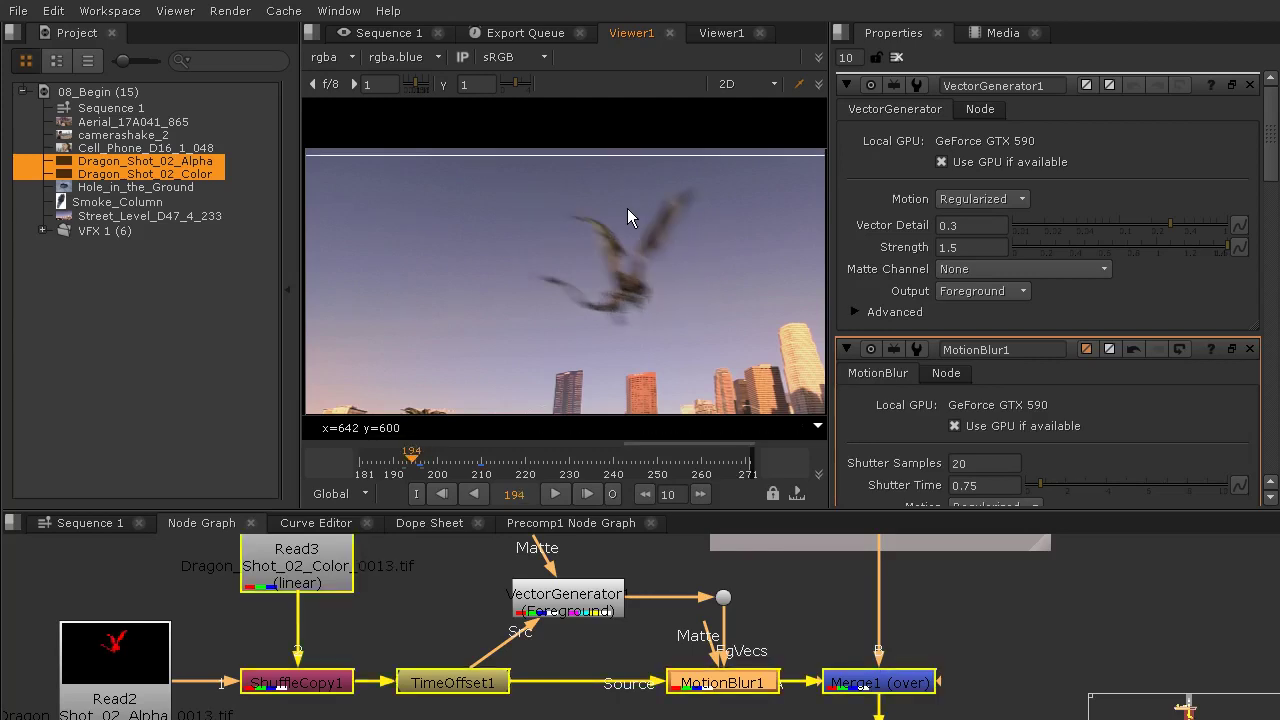
key("Left")
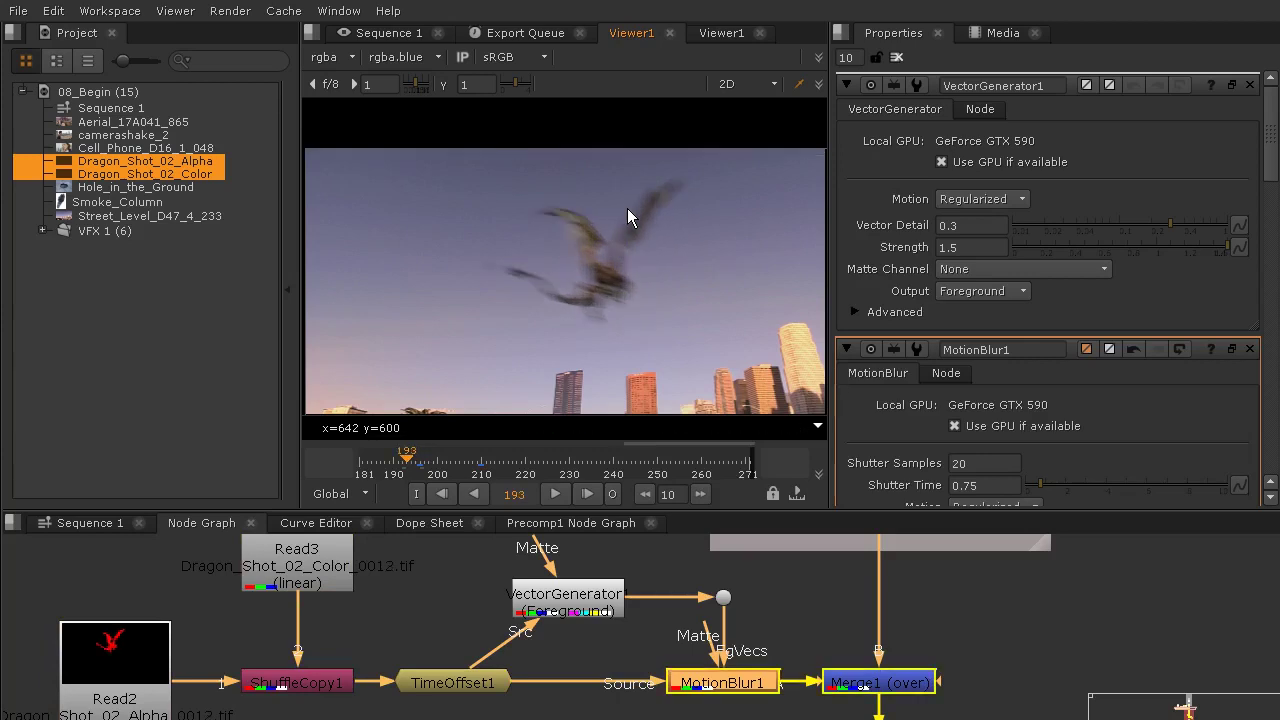
key("Left")
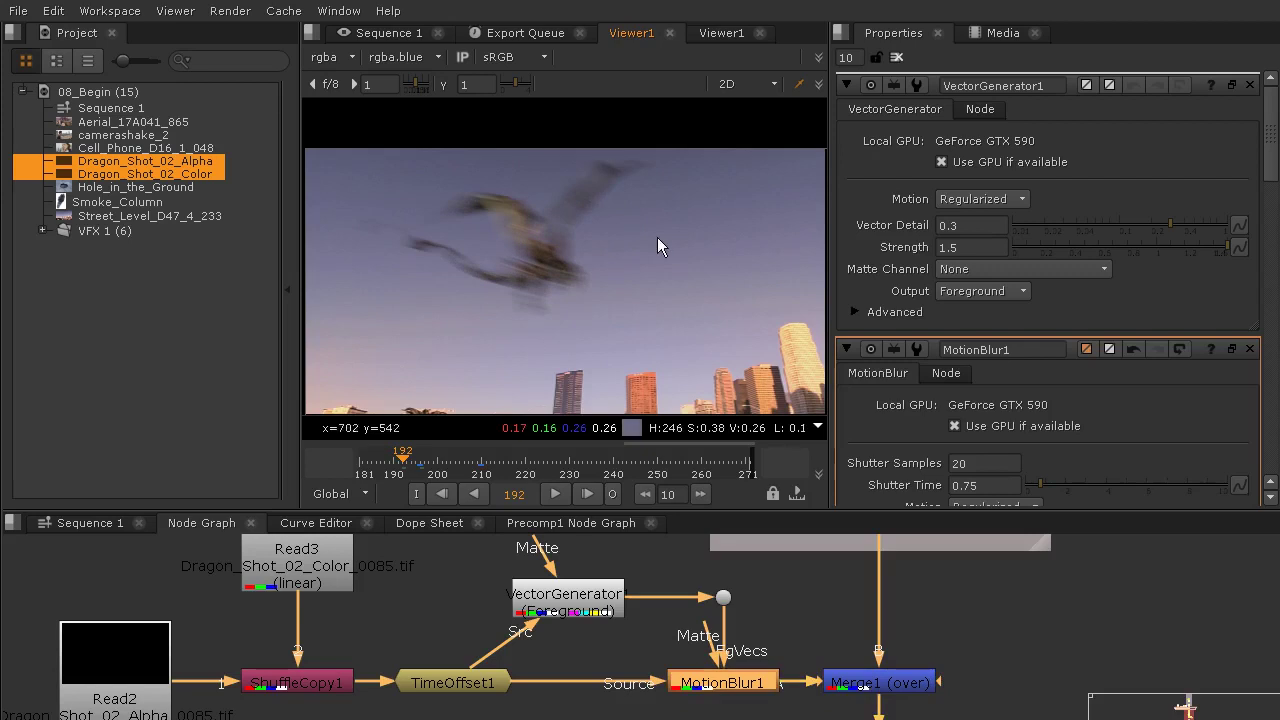
key("Right")
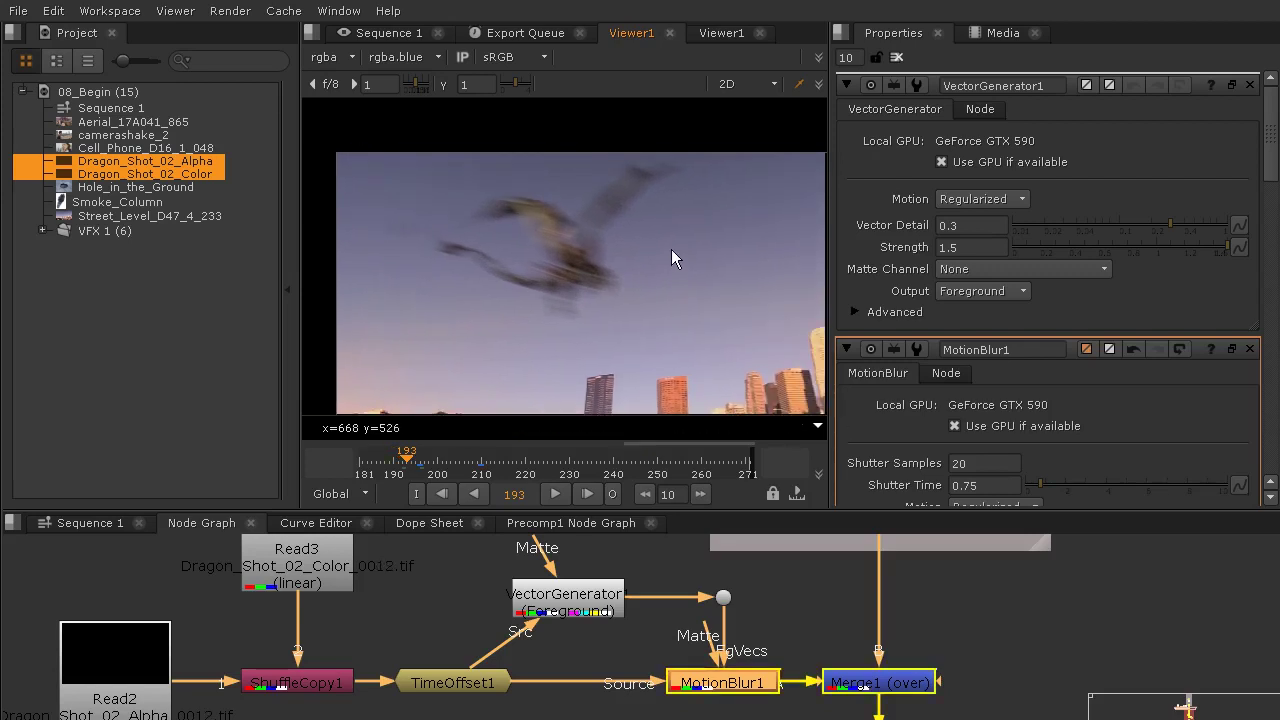
key("Right")
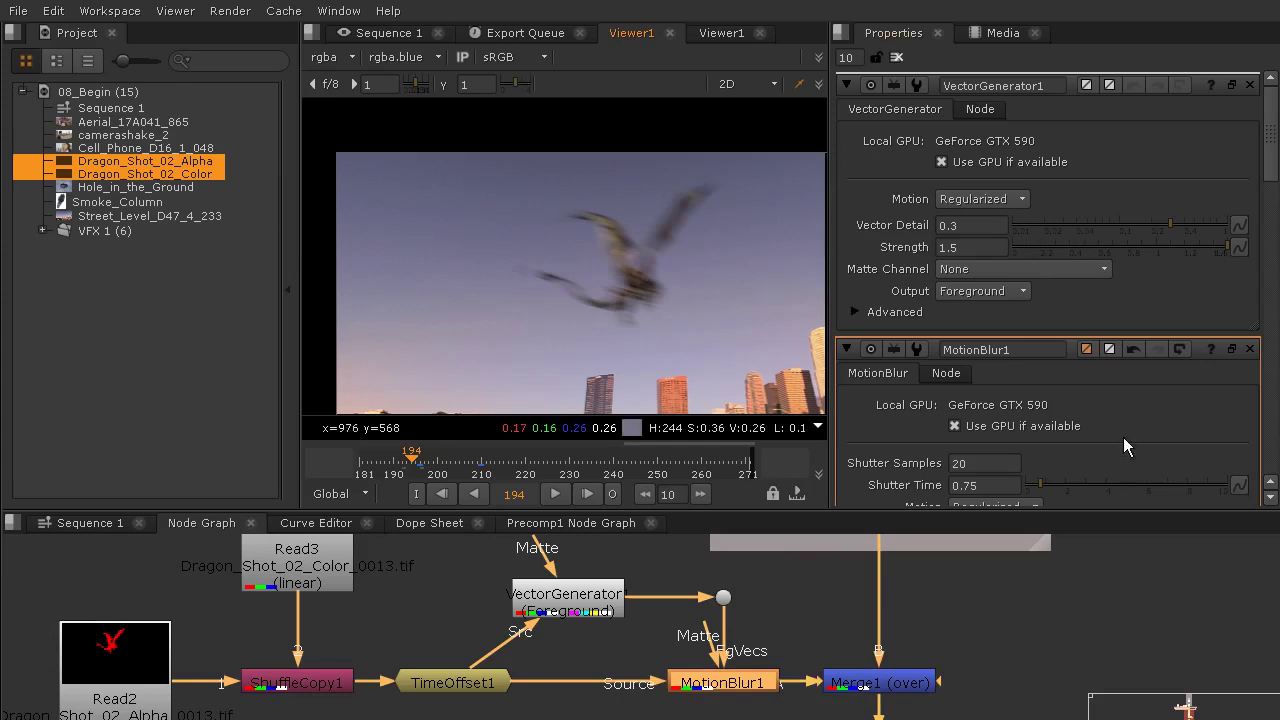
scroll(805, 299, "down", 2)
scroll(578, 264, "up", 3)
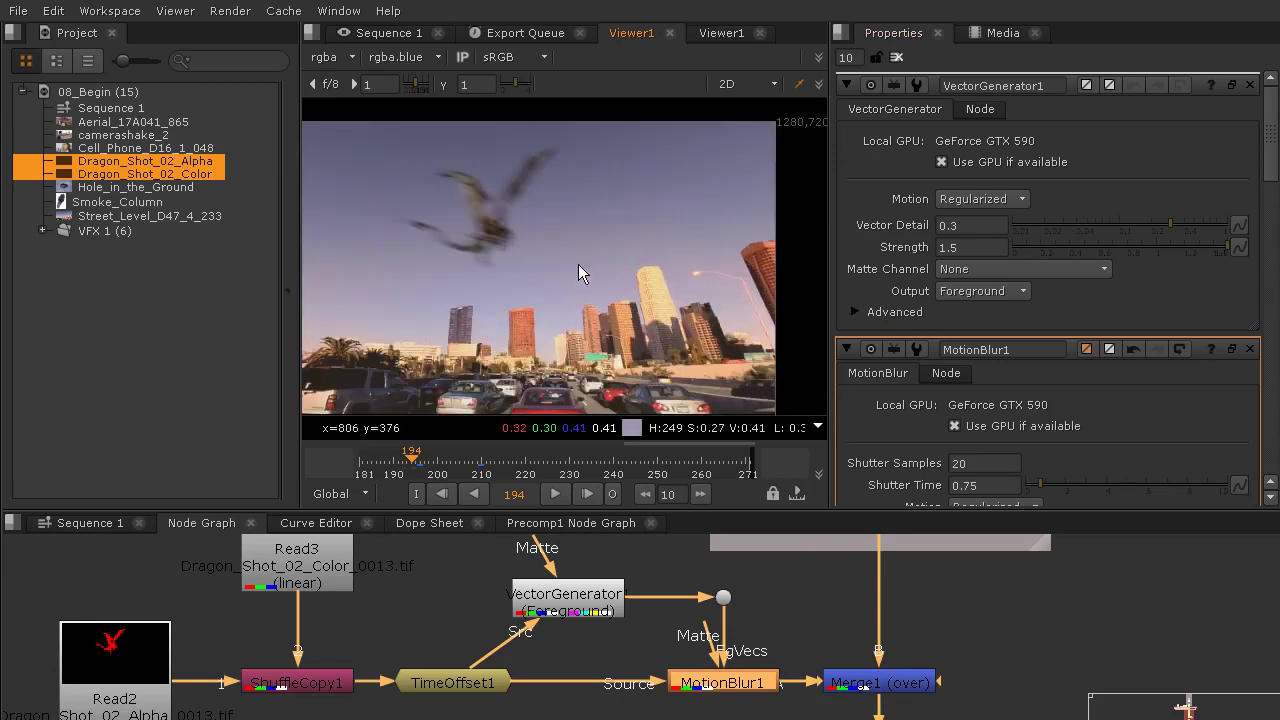
scroll(578, 264, "down", 2)
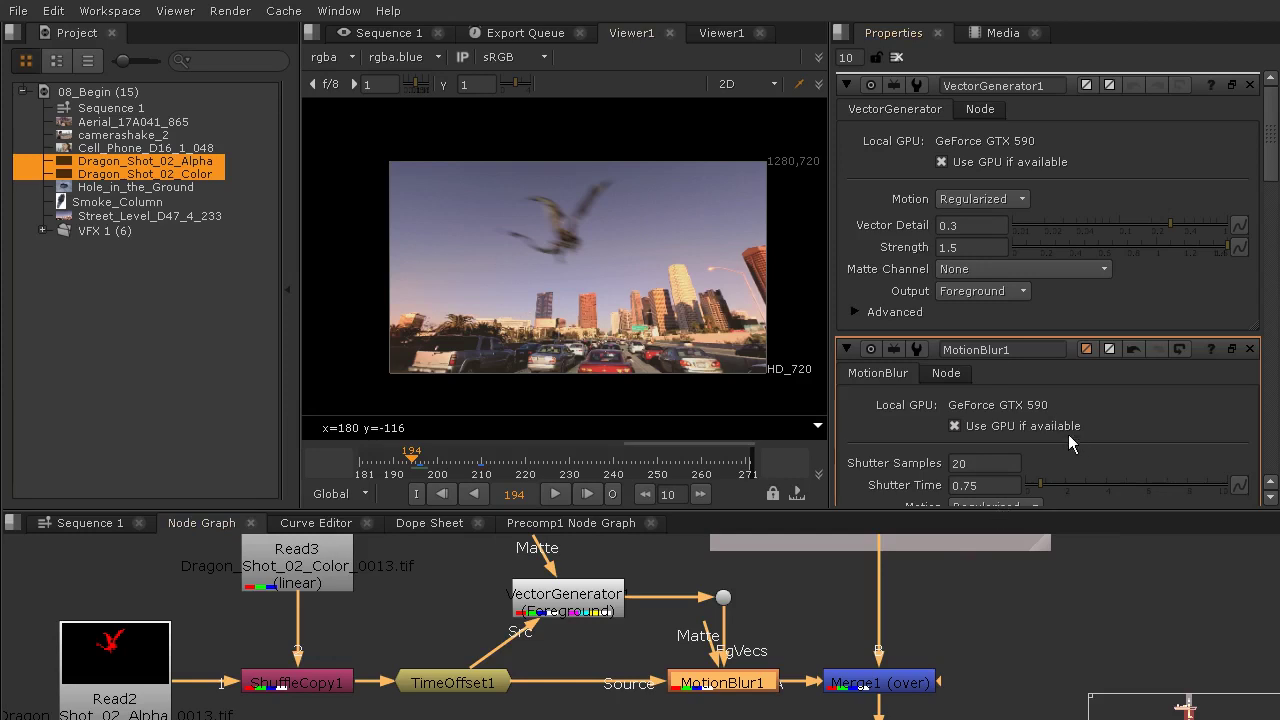
Step: Save the comp as new version v02, verify its name in the title bar, then return to Sequence 1
left_click(19, 11)
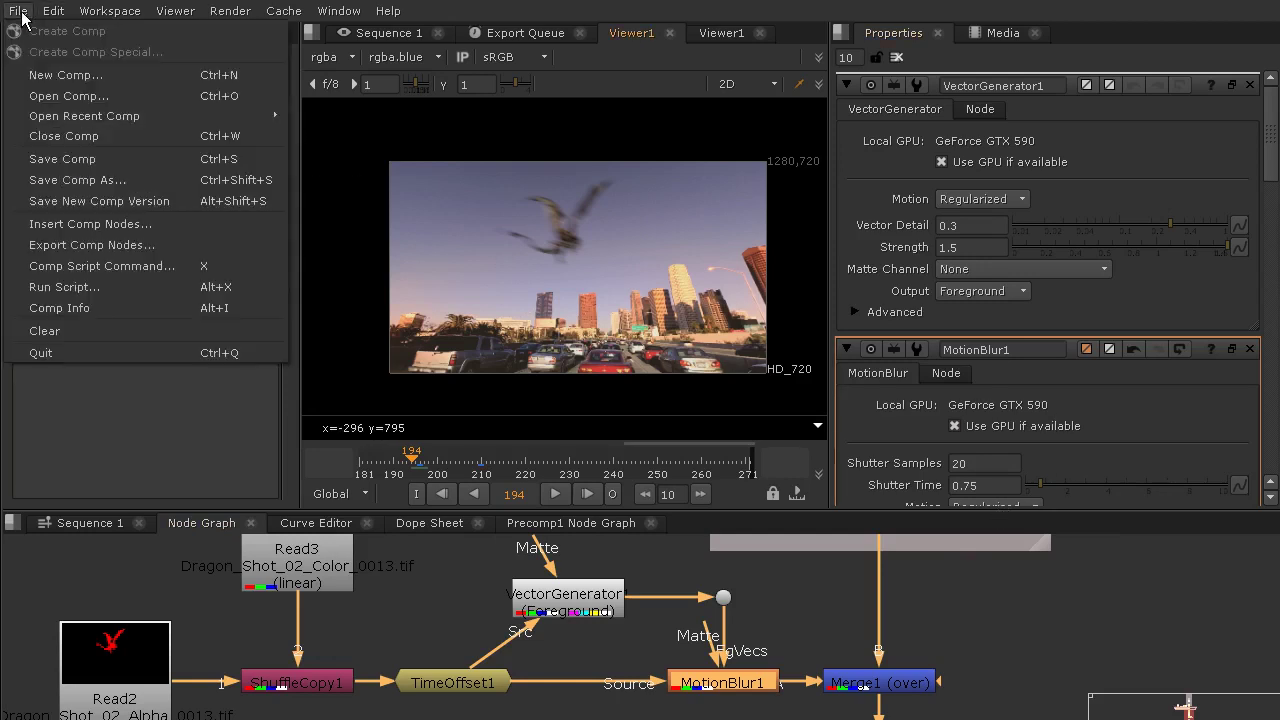
left_click(113, 204)
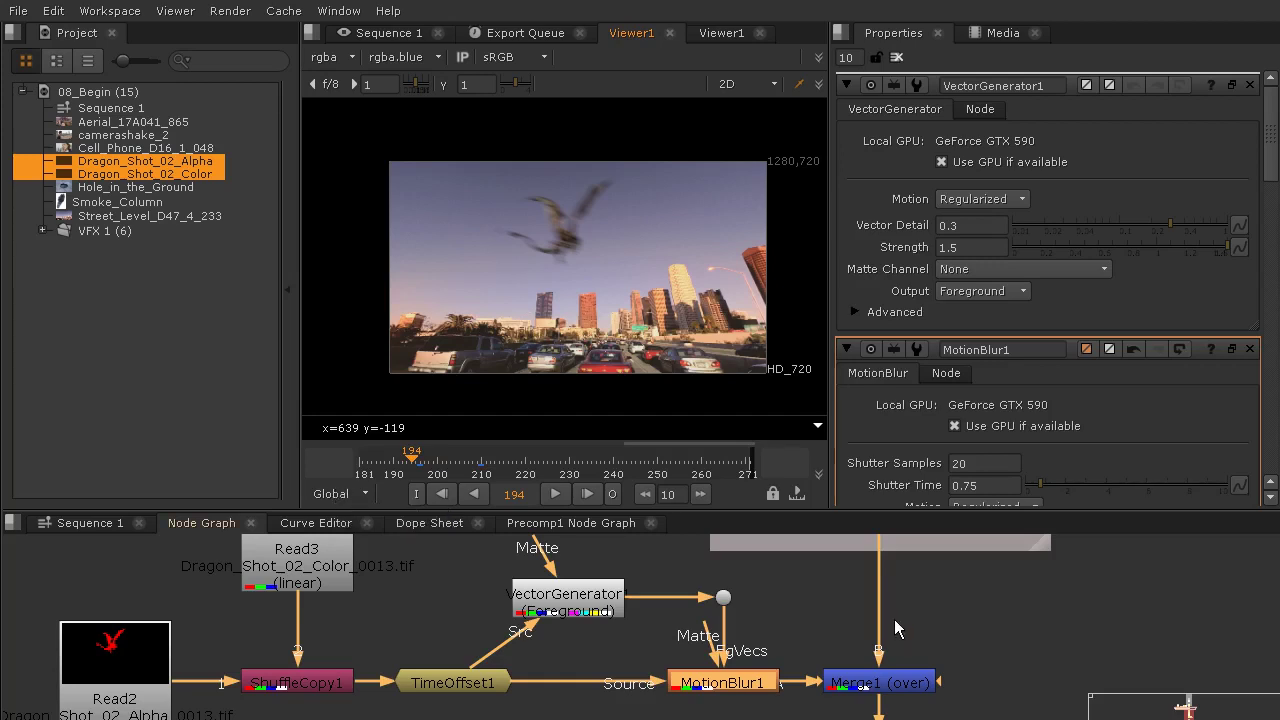
key("alt+s")
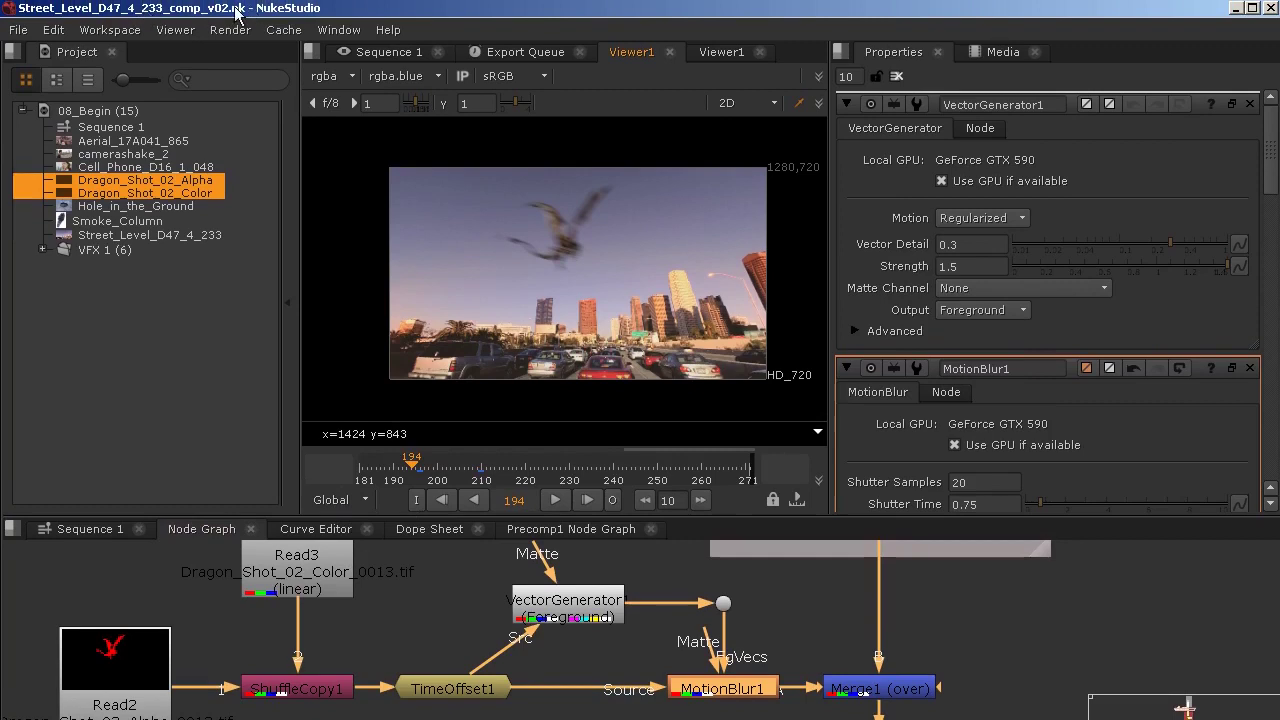
key("alt+s")
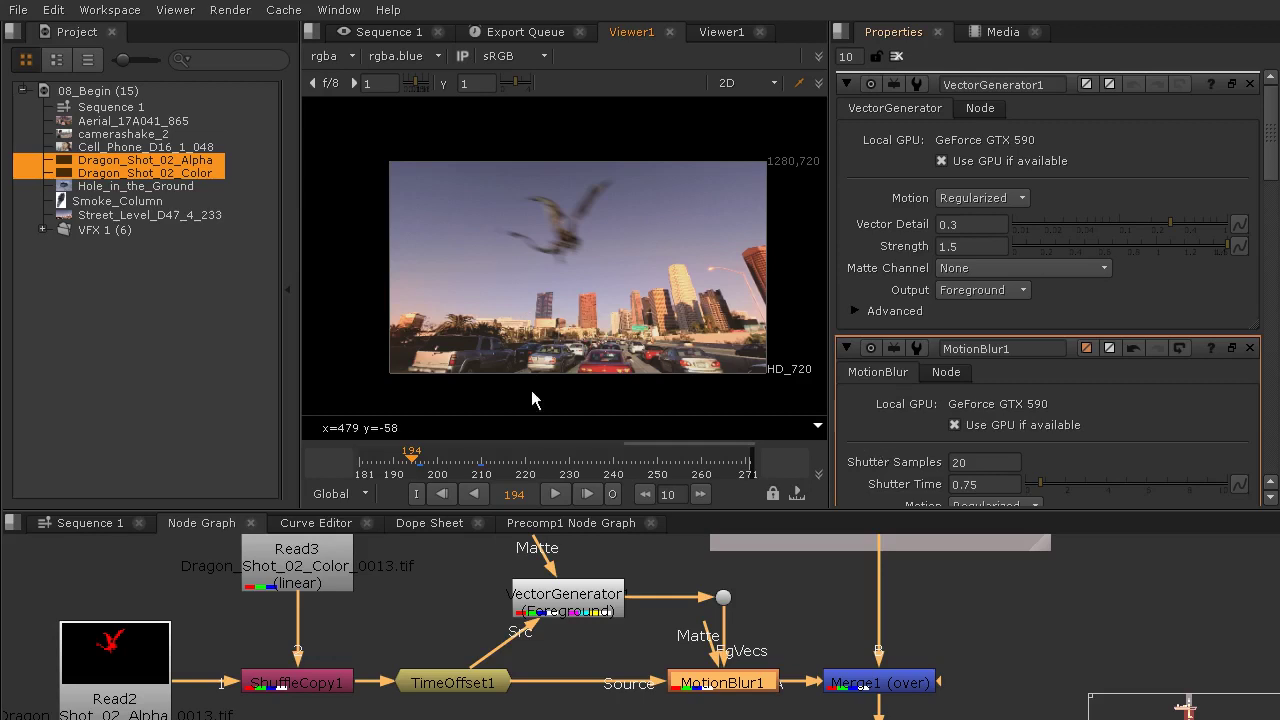
left_click(95, 525)
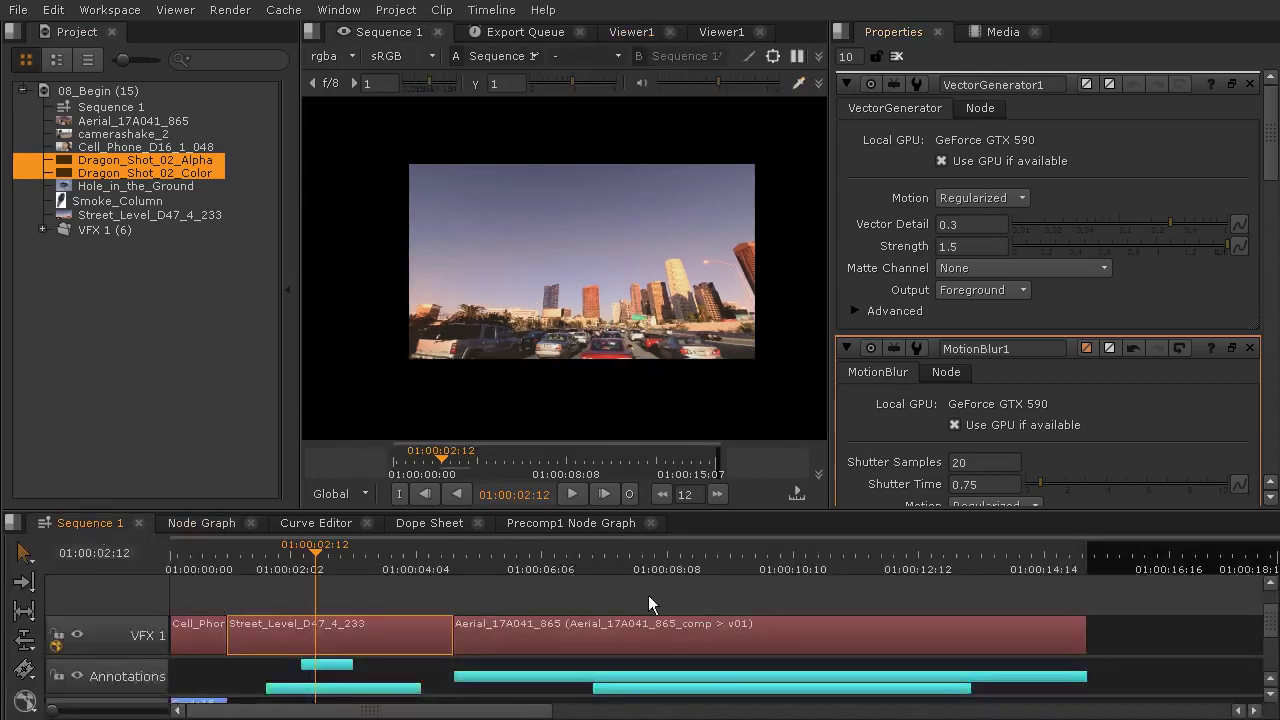